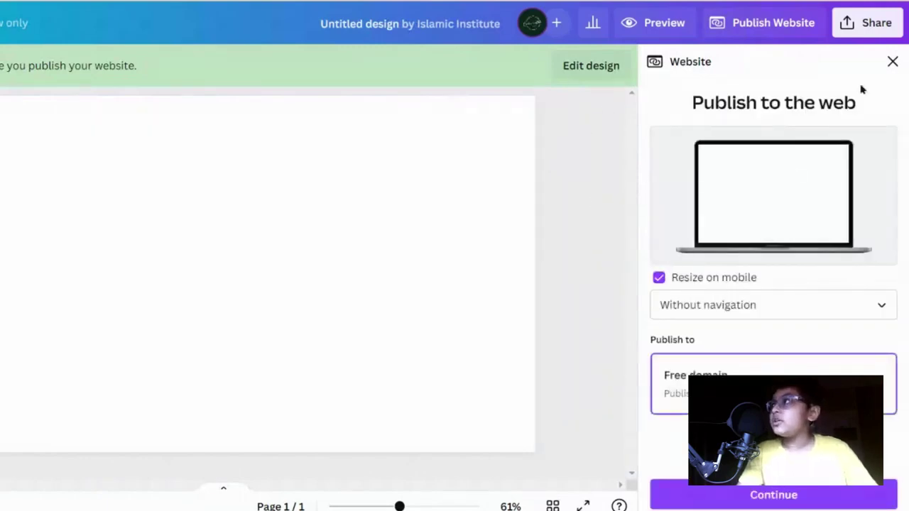
Close the website publishing settings and open the Lexica image site in the browser
left_click(893, 62)
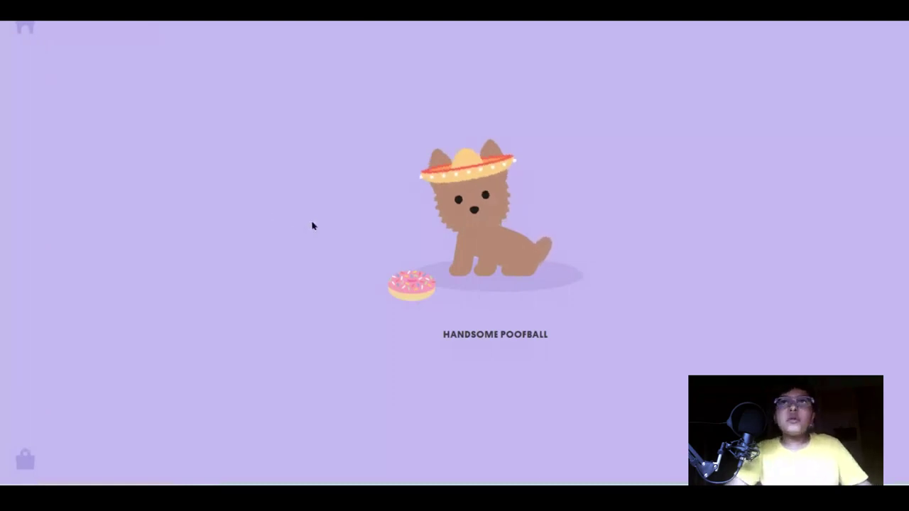
key("ctrl+l")
type("lexica")
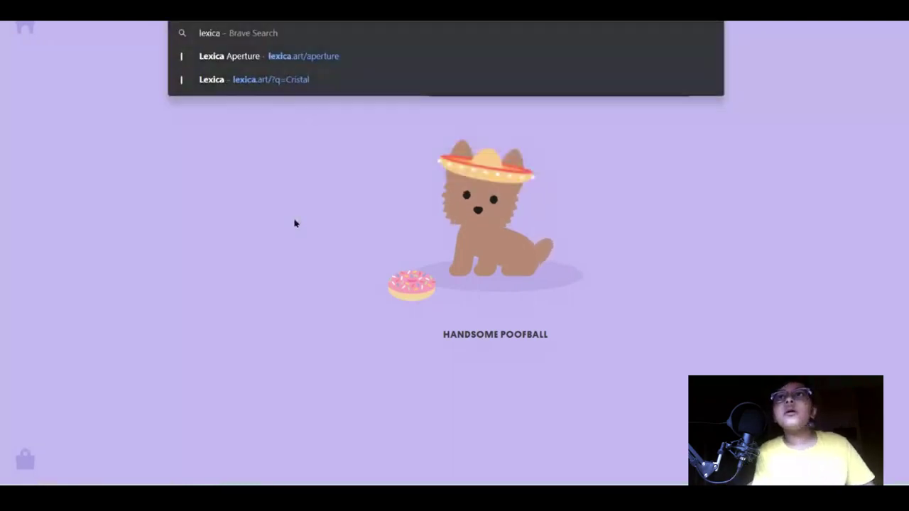
key("Return")
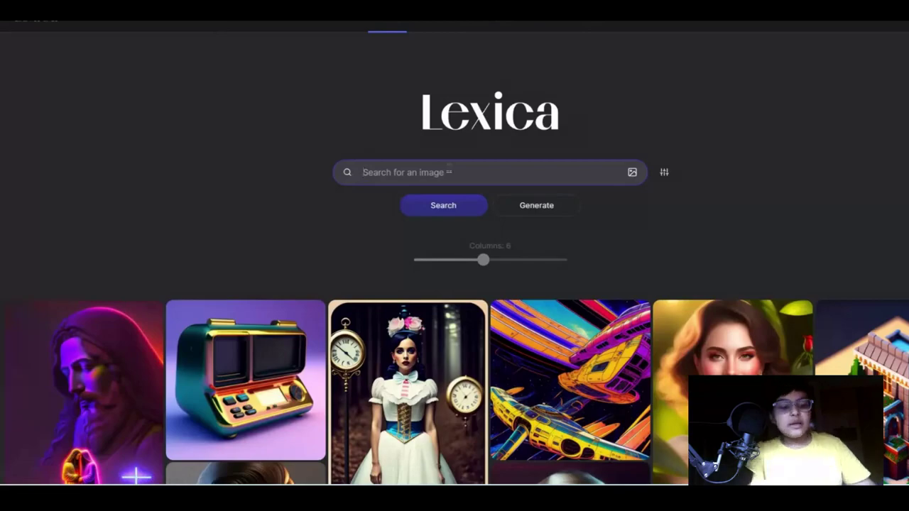
Search Lexica for "background imge, a space with planets and tiny rockets flying"
key("BackSpace")
key("BackSpace")
key("BackSpace")
type("imgs, a space with planets and tiny rockets flying")
key("Return")
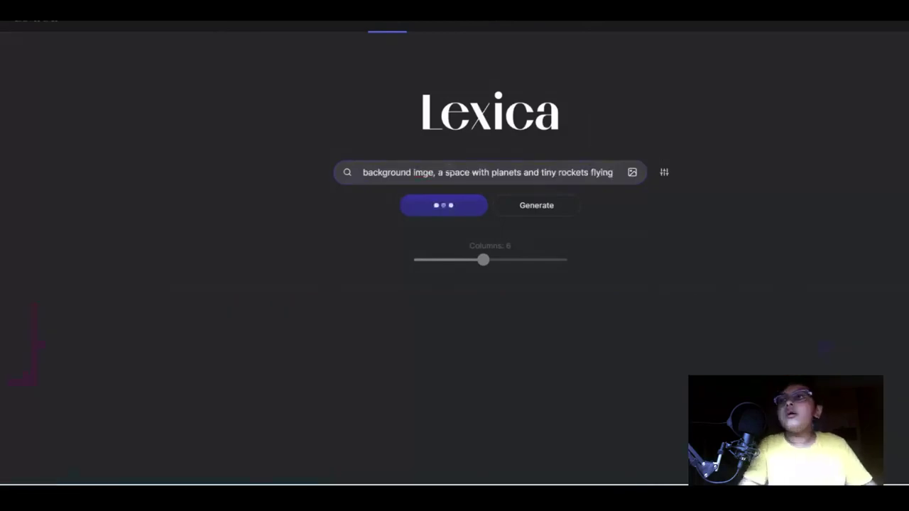
Browse the image results and compare the variants of "Futuristic cyberpunk earth floating in space"
scroll(894, 348, "down", 14)
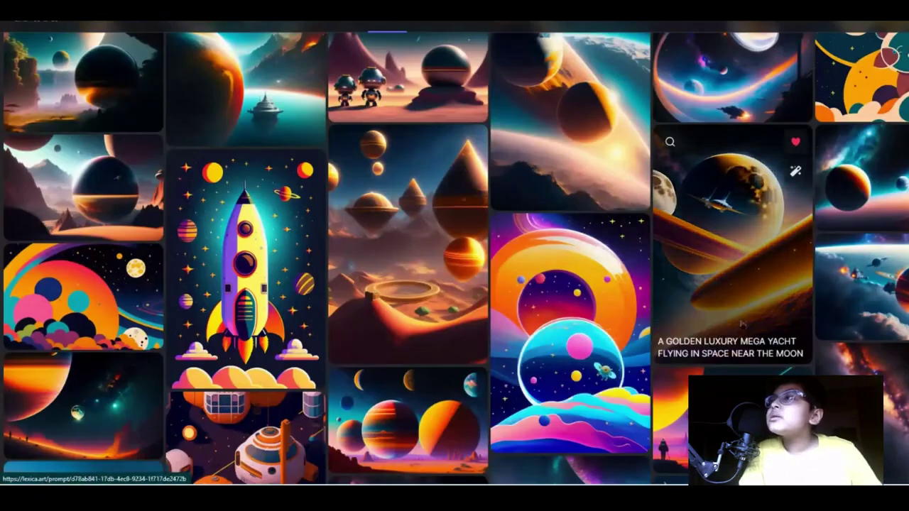
scroll(518, 330, "up", 4)
scroll(517, 329, "up", 10)
scroll(517, 328, "down", 4)
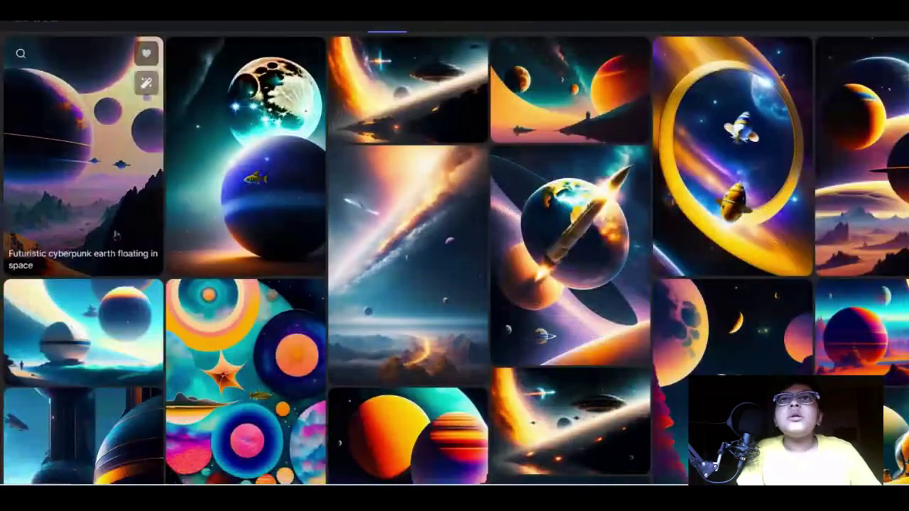
left_click(123, 258)
left_click(757, 222)
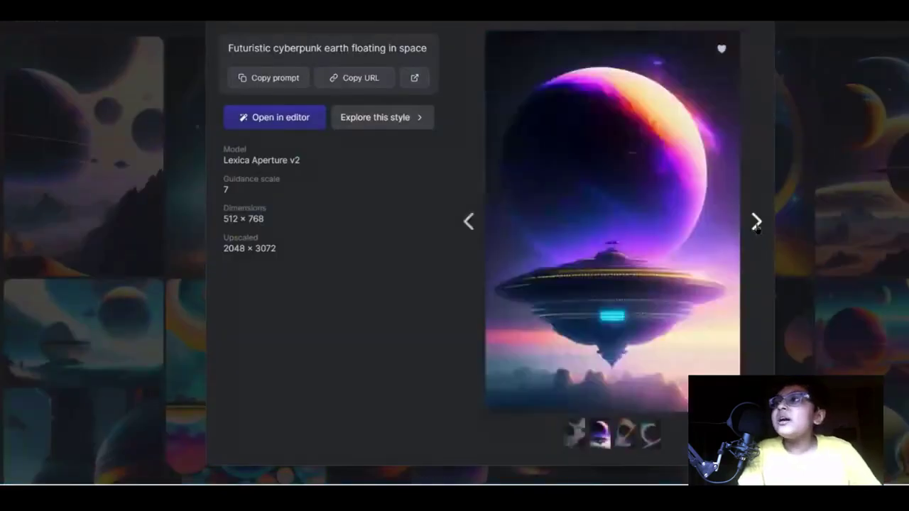
left_click(756, 221)
left_click(756, 222)
left_click(468, 221)
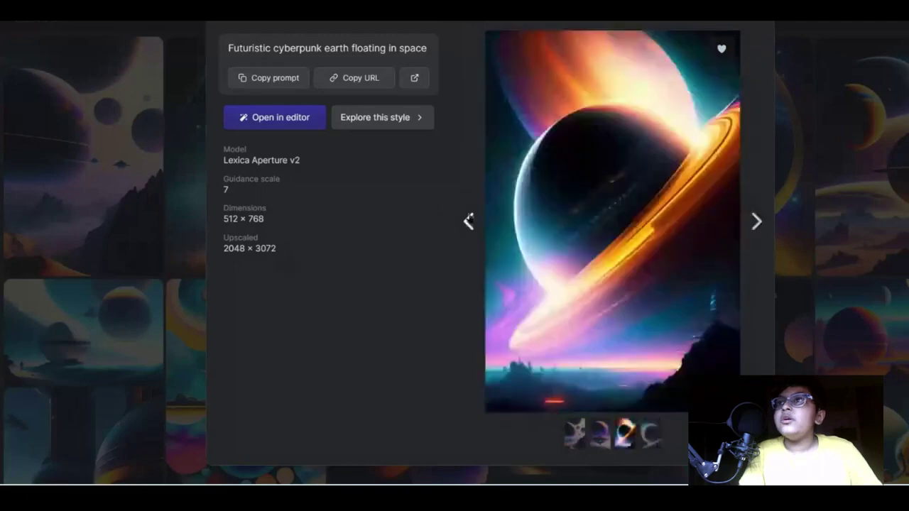
left_click(469, 220)
left_click(469, 219)
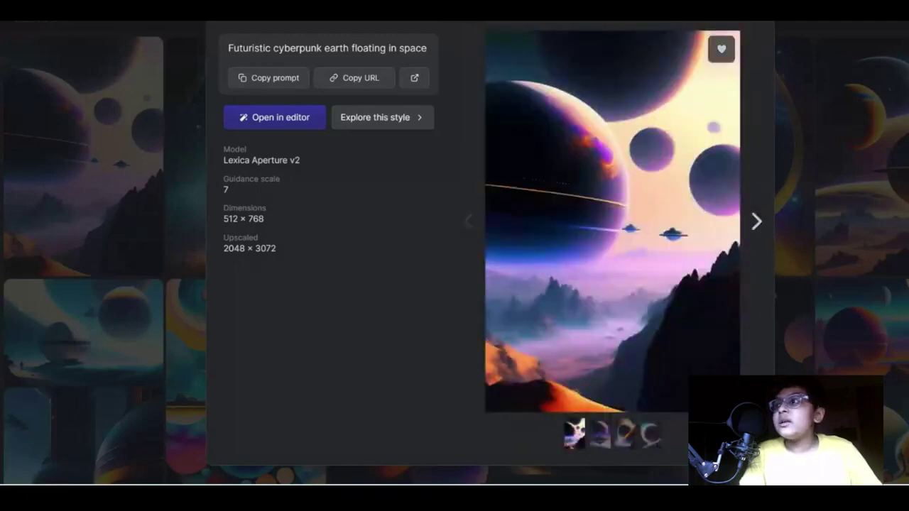
Save the first variant to Pictures as "Futuristic cyberpunk earth floating in space.jpg" and switch back to the Canva website design
left_click(611, 221)
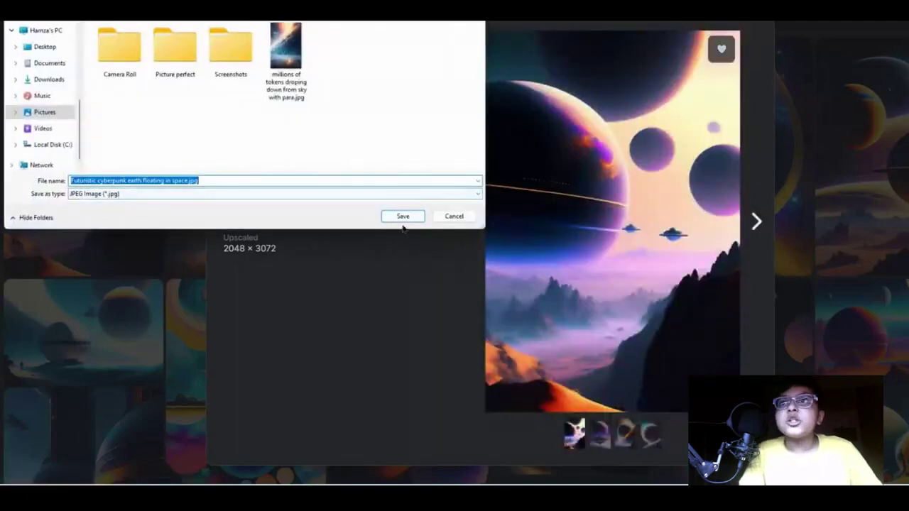
left_click(403, 217)
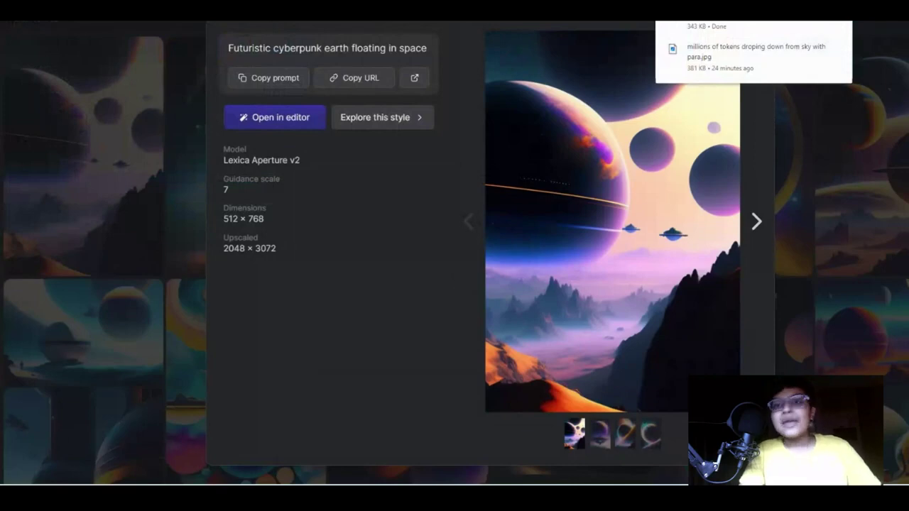
left_click(20, 19)
scroll(348, 340, "up", 5)
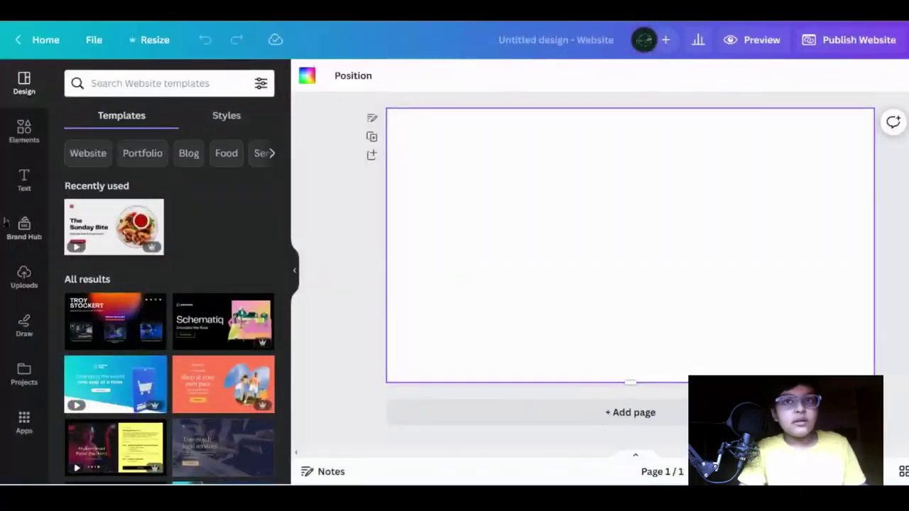
Upload "Futuristic cyberpunk earth floating in space.jpg" from the Pictures folder to the design's uploads
left_click(24, 277)
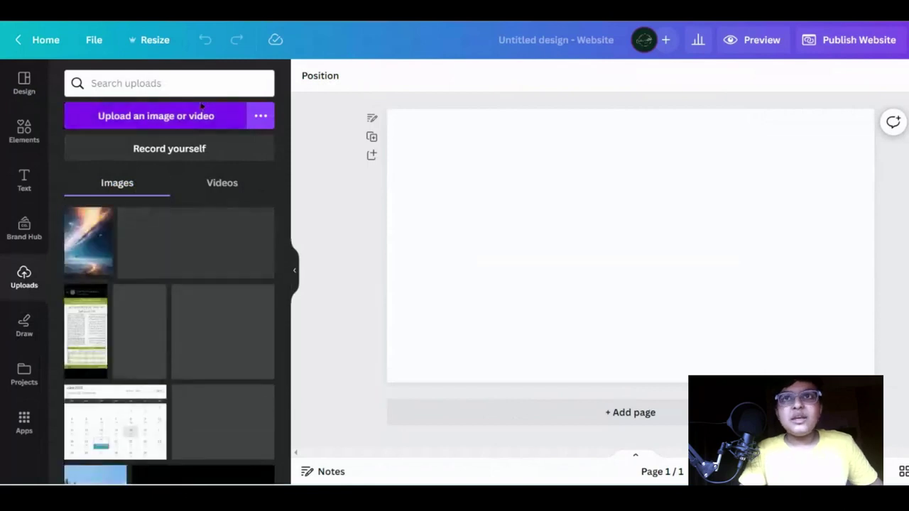
left_click(202, 113)
double_click(294, 58)
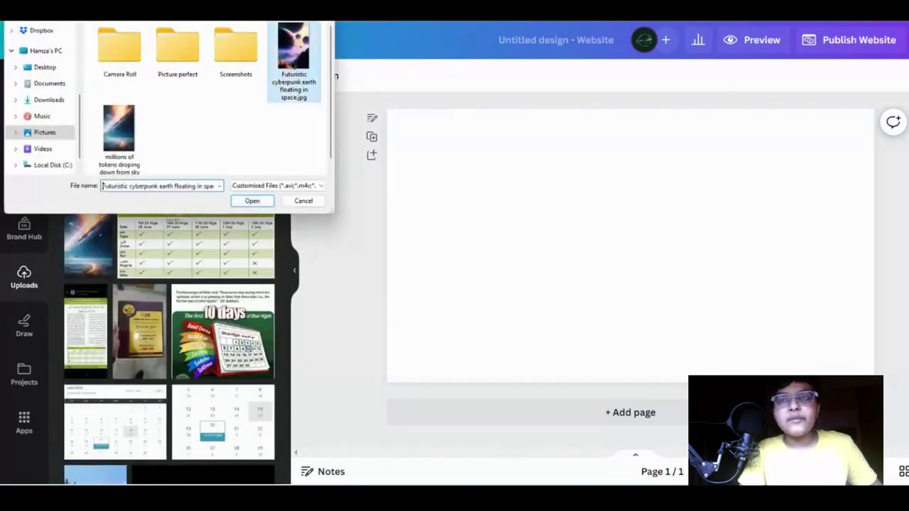
Lengthen the blank page downward and place the uploaded space image so that it fills the page
left_click(454, 261)
left_click_drag(633, 384, 639, 454)
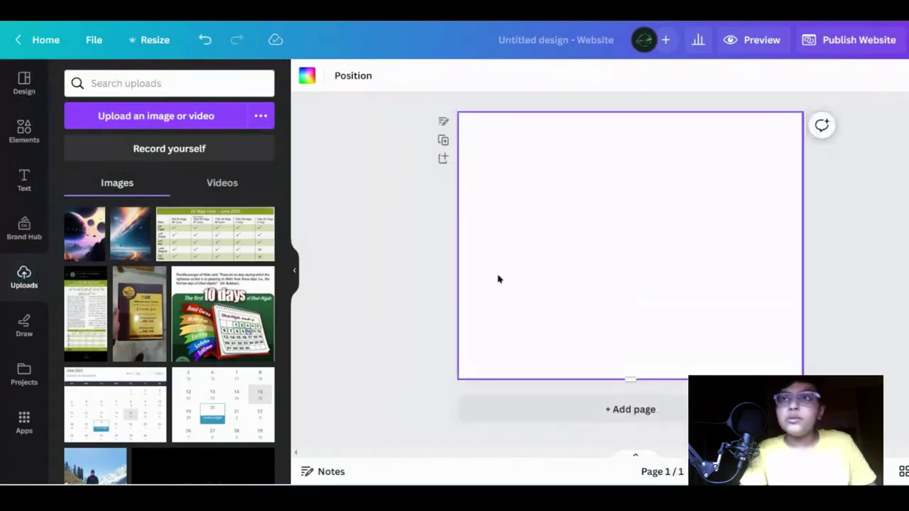
left_click_drag(85, 234, 478, 162)
Shorten the space image to free the page's lower edge and extend the page further downward into a tall portrait format
left_click_drag(630, 380, 631, 325)
left_click(562, 367)
left_click_drag(615, 379, 630, 455)
left_click(640, 146)
left_click_drag(641, 196, 641, 451)
left_click(566, 378)
scroll(629, 379, "down", 1)
left_click(630, 346)
scroll(631, 346, "down", 1)
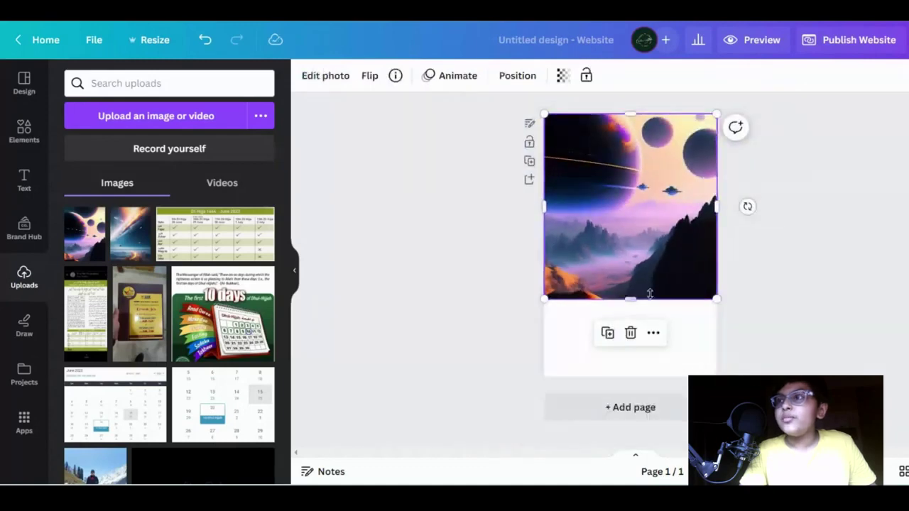
Stretch the space image downward to cover the full height of the page
left_click(641, 319)
left_click(622, 294)
left_click_drag(629, 299, 642, 373)
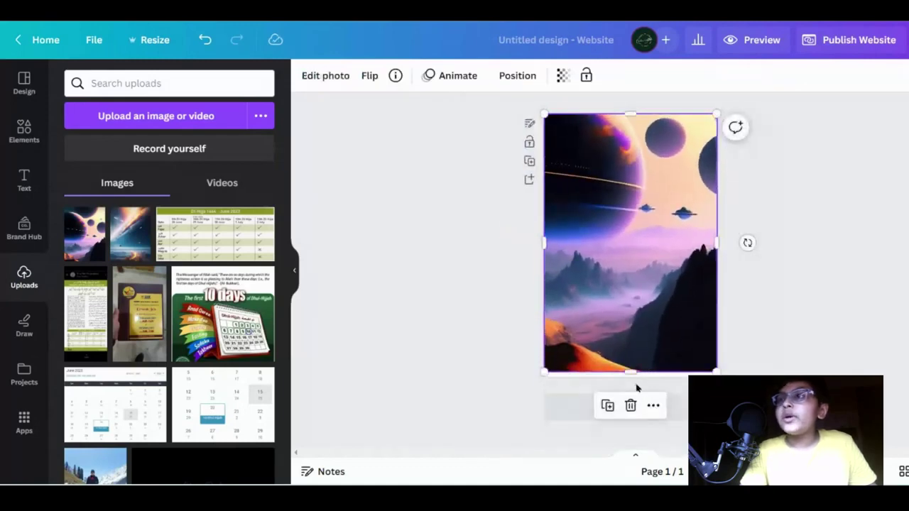
left_click(755, 344)
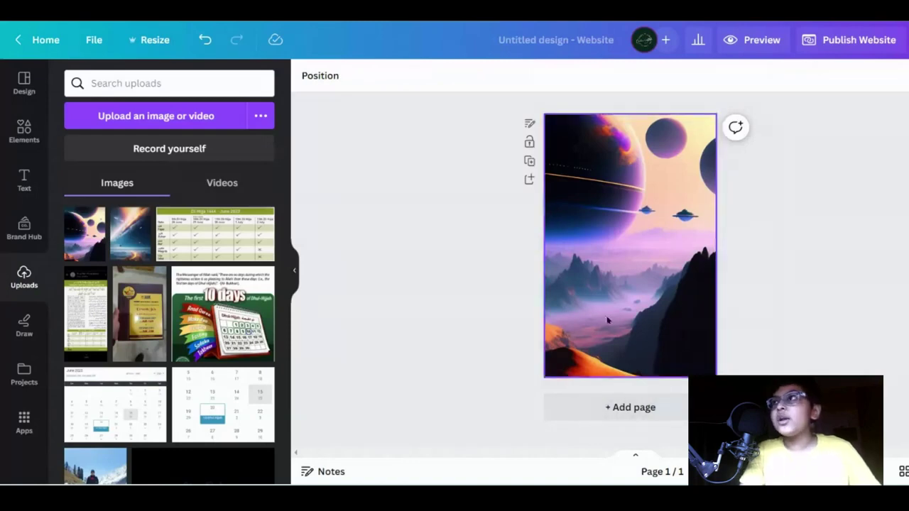
Preview the website in desktop view, look through the whole page, and close the preview
left_click(739, 41)
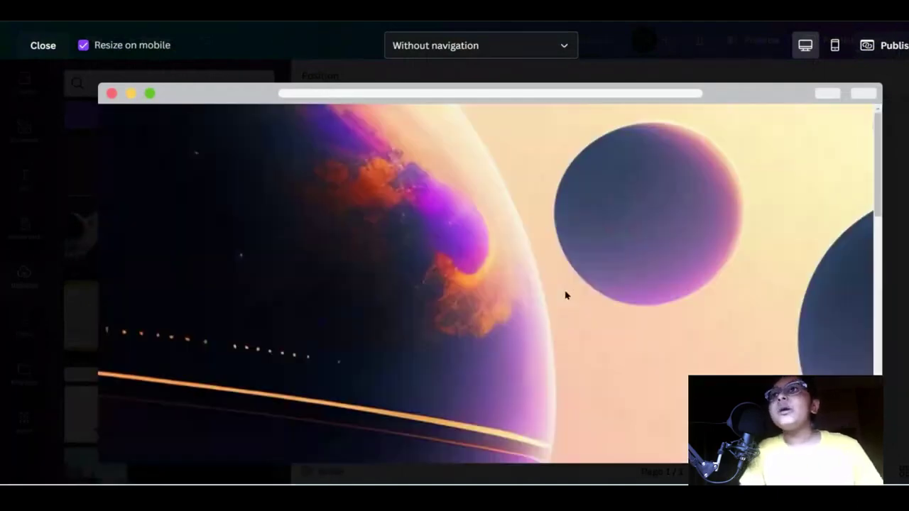
scroll(566, 295, "down", 10)
scroll(566, 295, "up", 10)
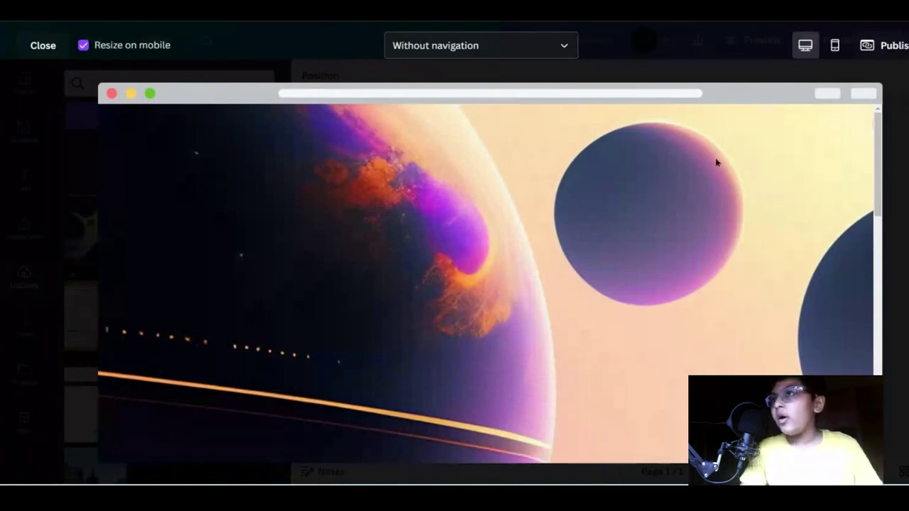
key("Escape")
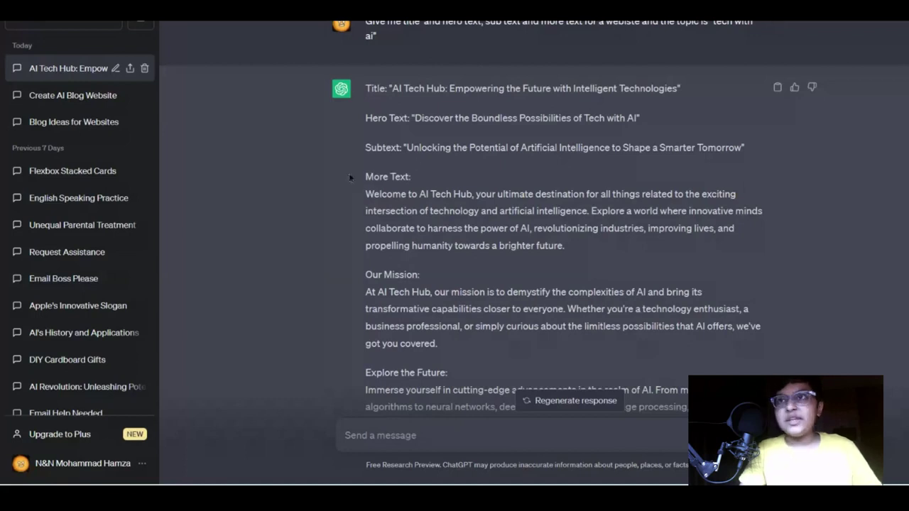
In the ChatGPT reply, copy the title "AI Tech Hub: Empowering the Future with Intelligent Technologies"
left_click_drag(415, 88, 473, 117)
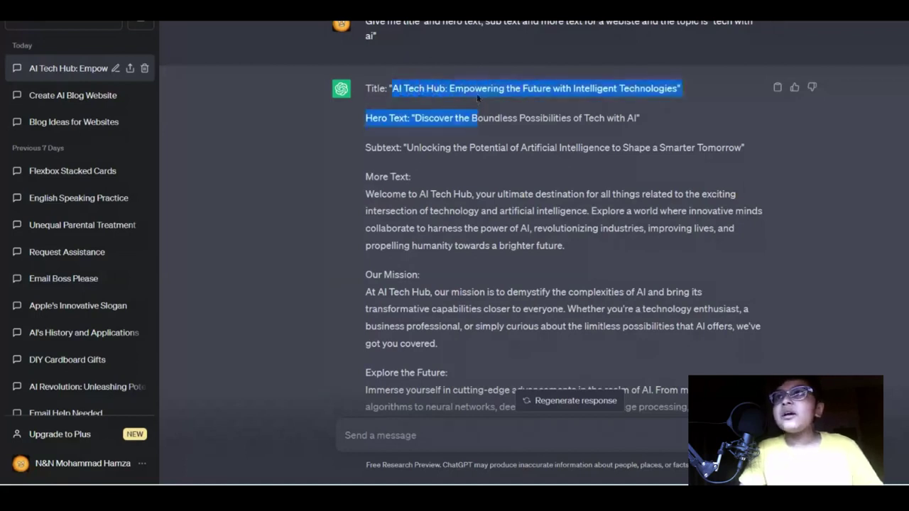
left_click(480, 91)
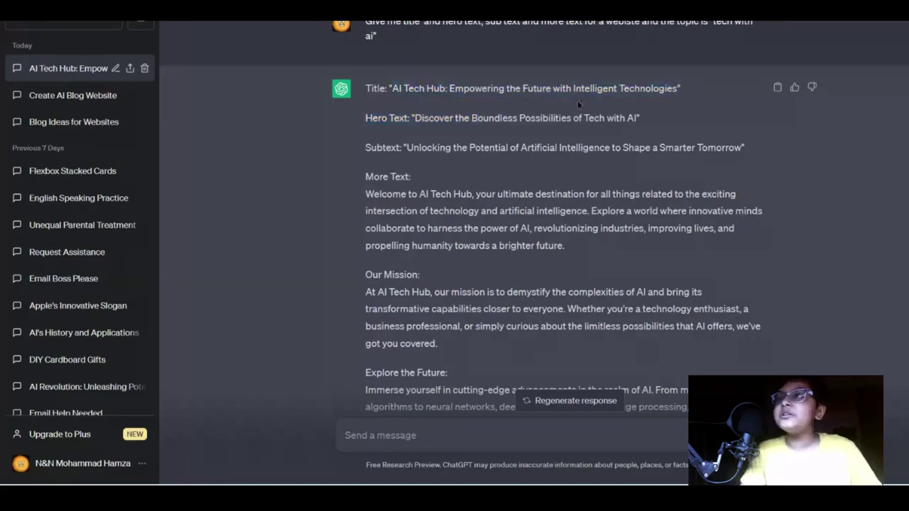
left_click_drag(390, 88, 673, 91)
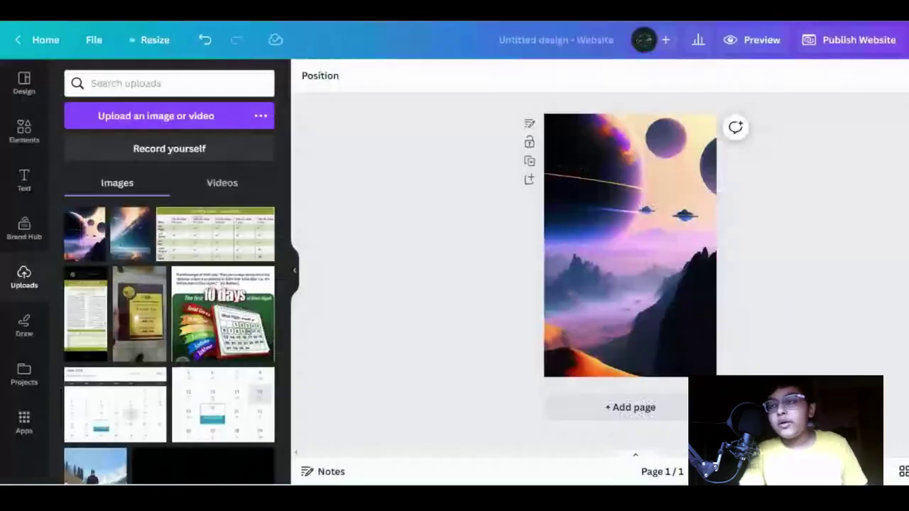
Back in the Canva design, add the copied title as a text box over the space image
left_click(615, 250)
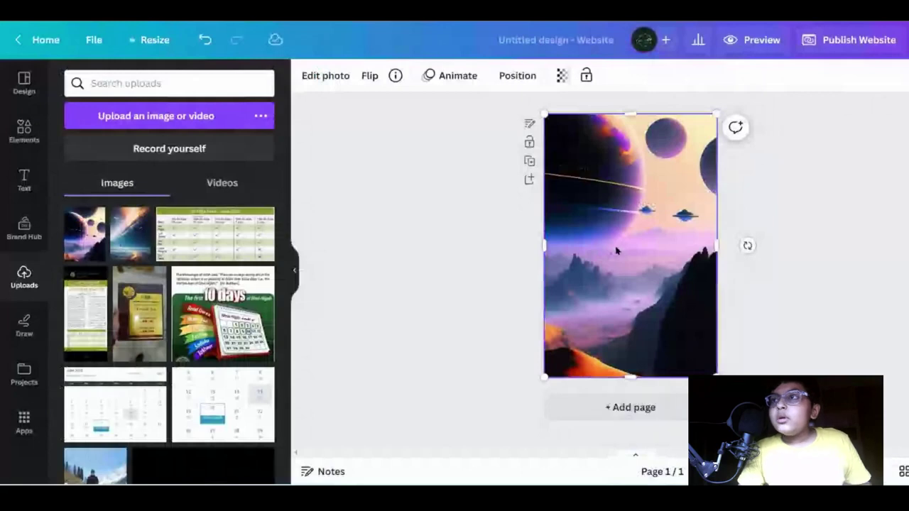
scroll(617, 250, "up", 5)
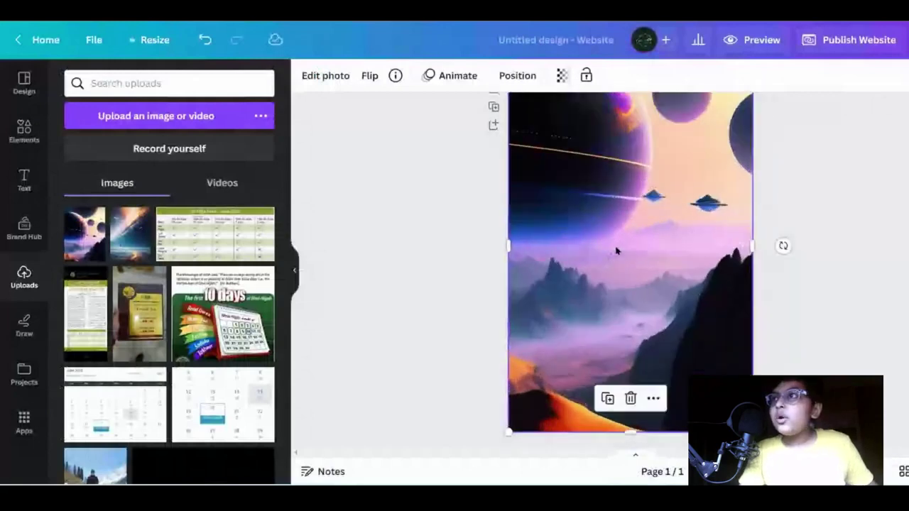
left_click(843, 270)
scroll(779, 378, "up", 2)
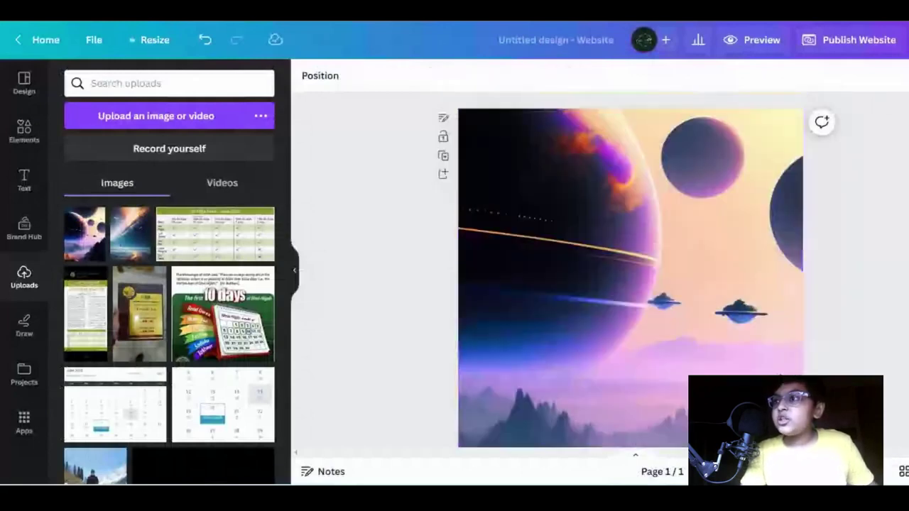
scroll(630, 270, "up", 5)
scroll(631, 270, "down", 7)
scroll(630, 270, "up", 5)
scroll(631, 270, "down", 5)
scroll(630, 269, "up", 3)
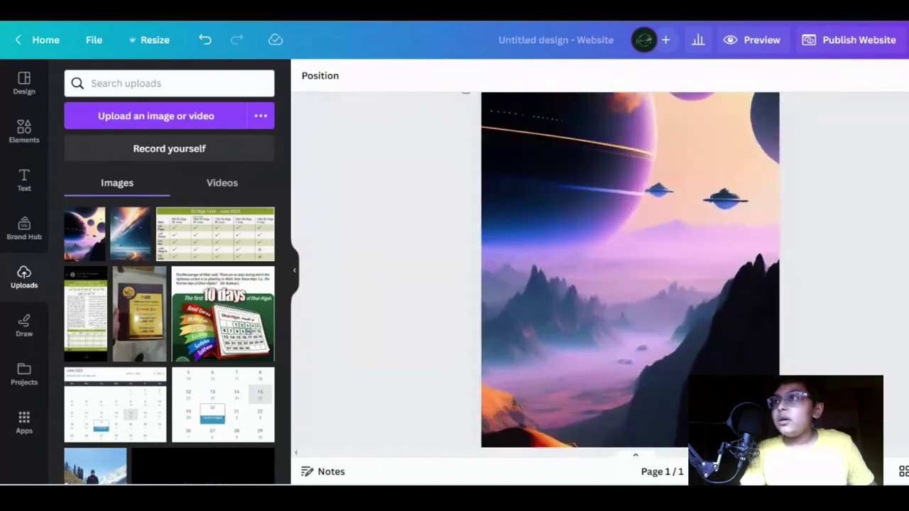
scroll(690, 294, "up", 2)
key("t")
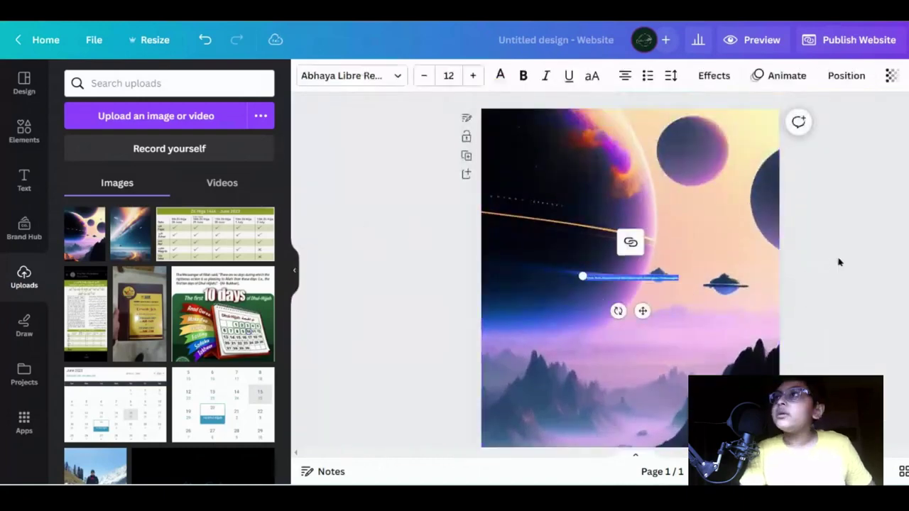
Enlarge the title text to size 47.2 and move it so its end meets the page's right edge
left_click_drag(578, 273, 310, 122)
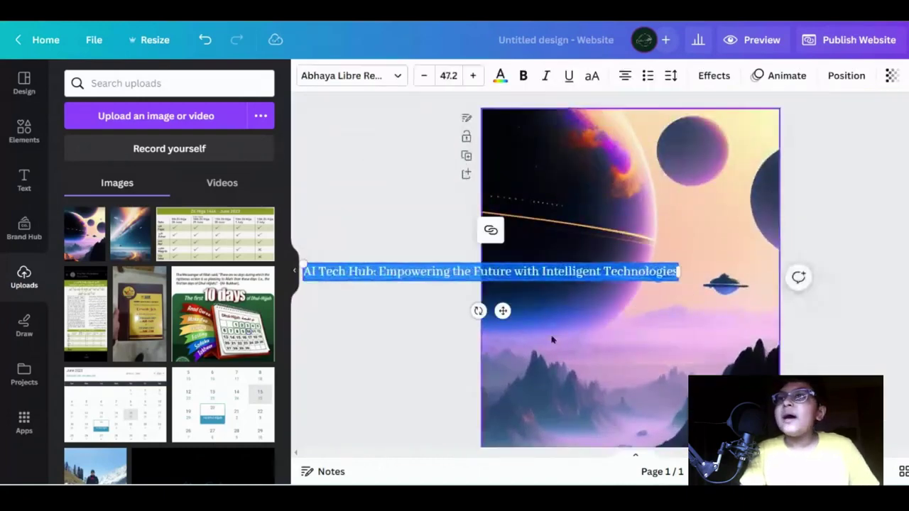
left_click_drag(503, 310, 604, 294)
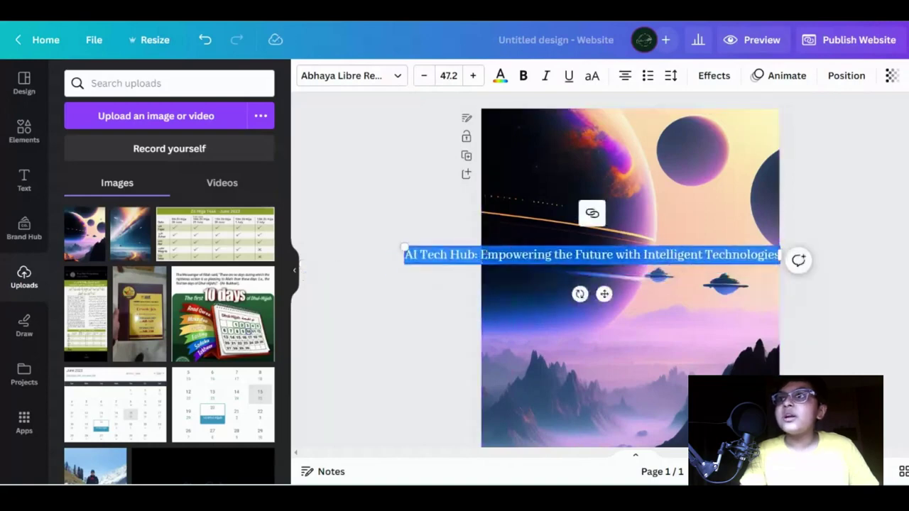
Remove the colon after "AI Tech Hub" and put "Empowering the Future with Intelligent Technologies" on a new line
left_click(485, 259)
key("BackSpace")
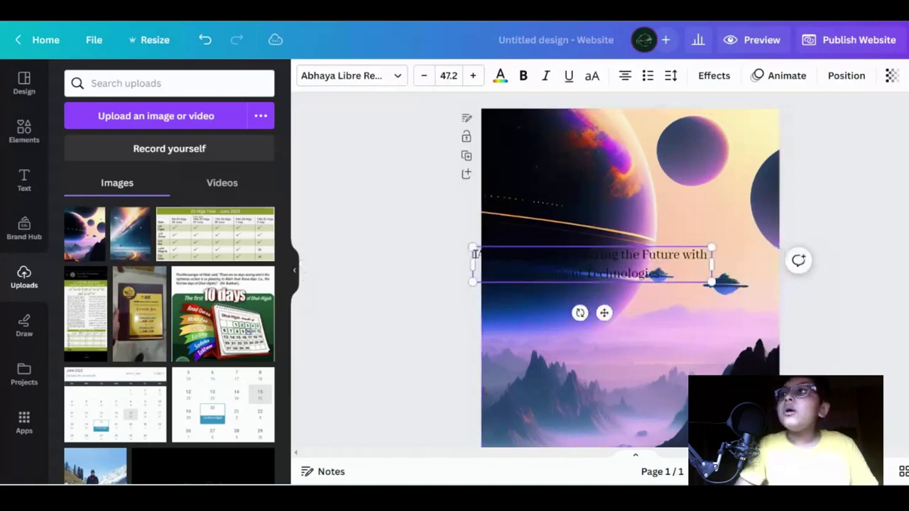
key("Return")
Change the color of the entire title text to white
left_click(500, 75)
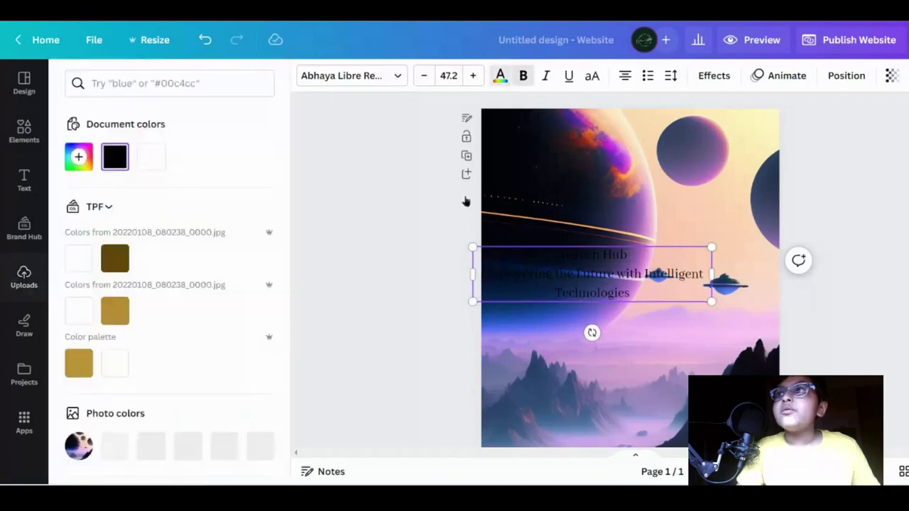
left_click(626, 290)
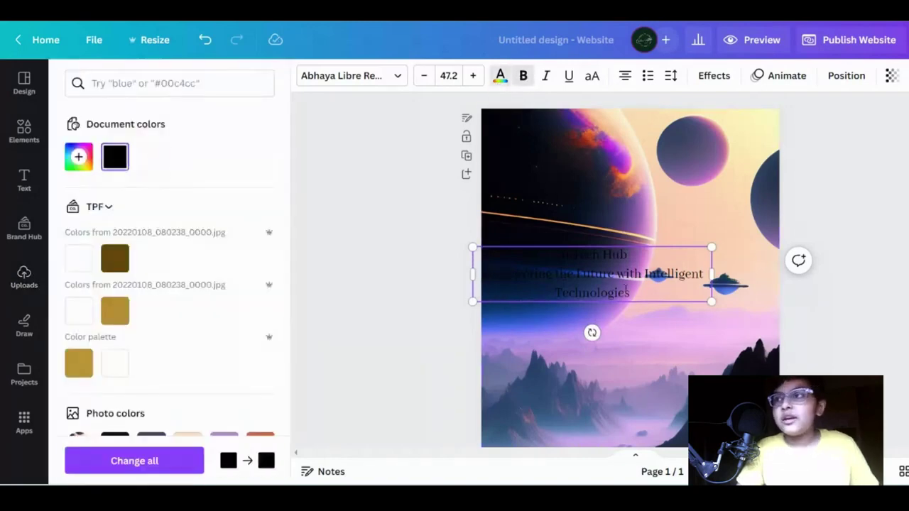
key("ctrl+a")
left_click(159, 155)
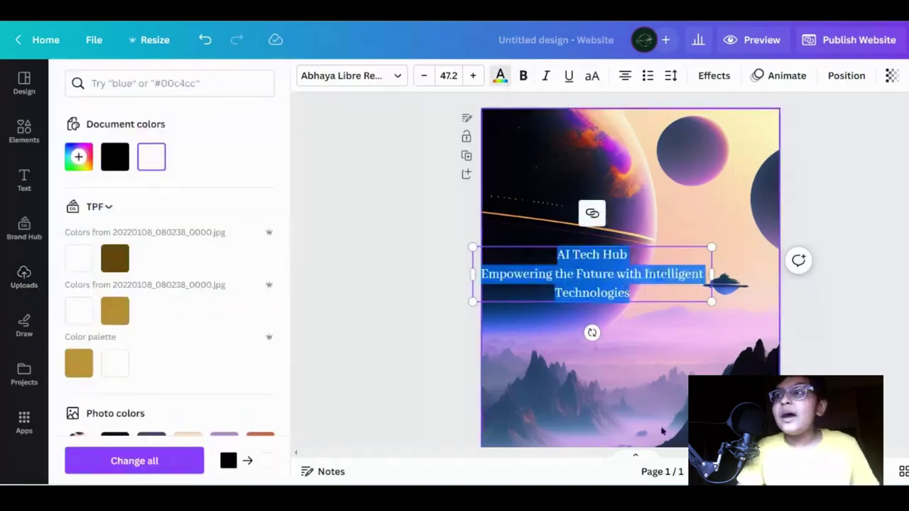
Widen the title text box to the page's full width and move it near the top of the page
left_click(661, 431)
mouse_move(625, 282)
left_mouse_down()
mouse_move(630, 250)
mouse_move(626, 281)
left_mouse_up()
left_click(680, 290)
left_click(809, 306)
left_click_drag(571, 293, 608, 196)
Make the "AI Tech Hub" line bold and increase its font size to 51.2
left_click(524, 75)
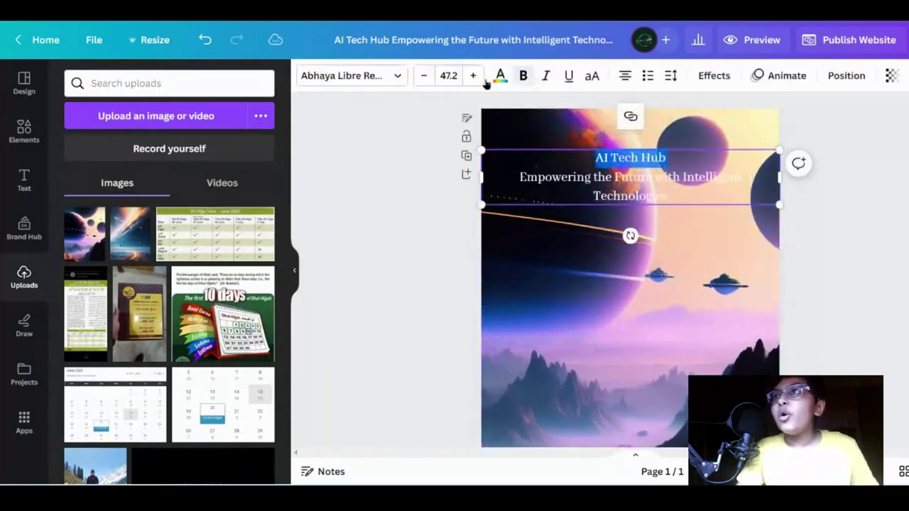
left_click(473, 76)
left_click(473, 76)
left_click(473, 75)
left_click(473, 76)
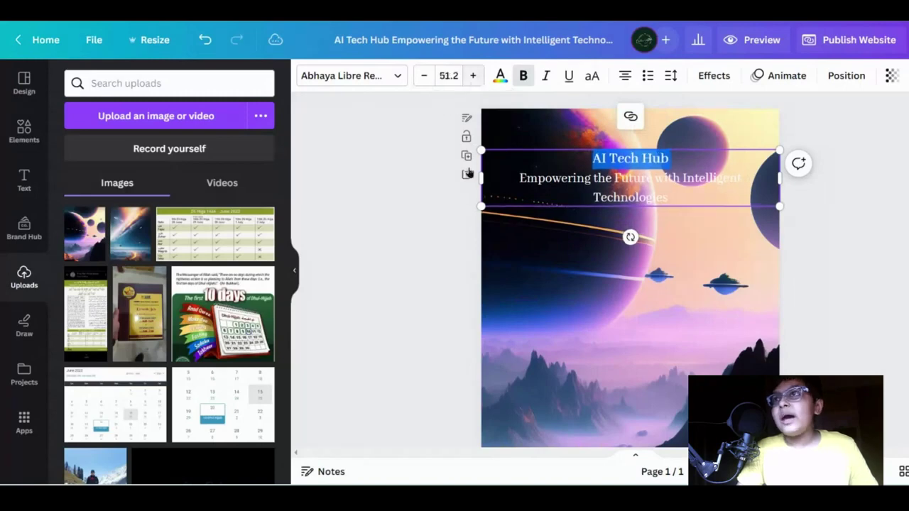
left_click(419, 346)
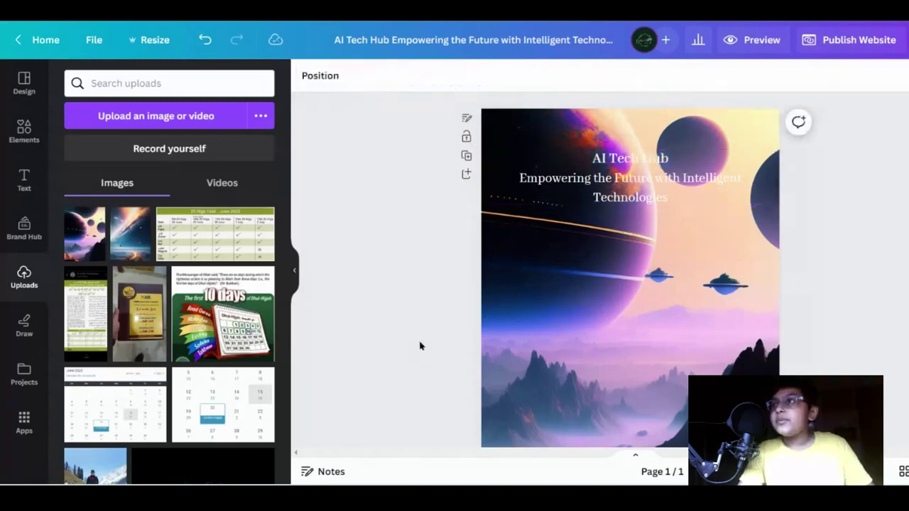
Change the font of the whole title text to Anonymous Pro
left_click(617, 160)
left_click(351, 75)
scroll(149, 226, "down", 5)
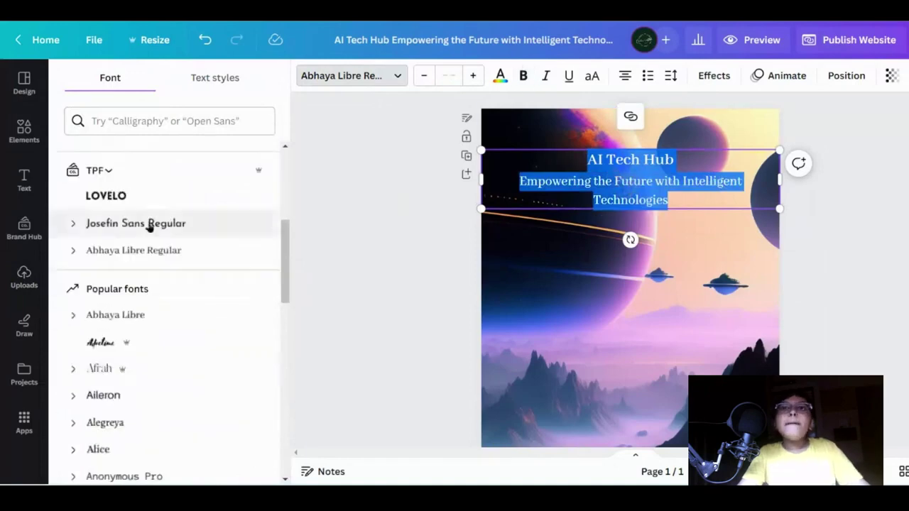
left_click(150, 225)
scroll(147, 298, "down", 2)
left_click(169, 336)
Apply the Outline effect to the title text with black as the outline color
left_click(713, 75)
left_click(233, 250)
left_click(253, 350)
scroll(163, 270, "down", 5)
left_click(78, 216)
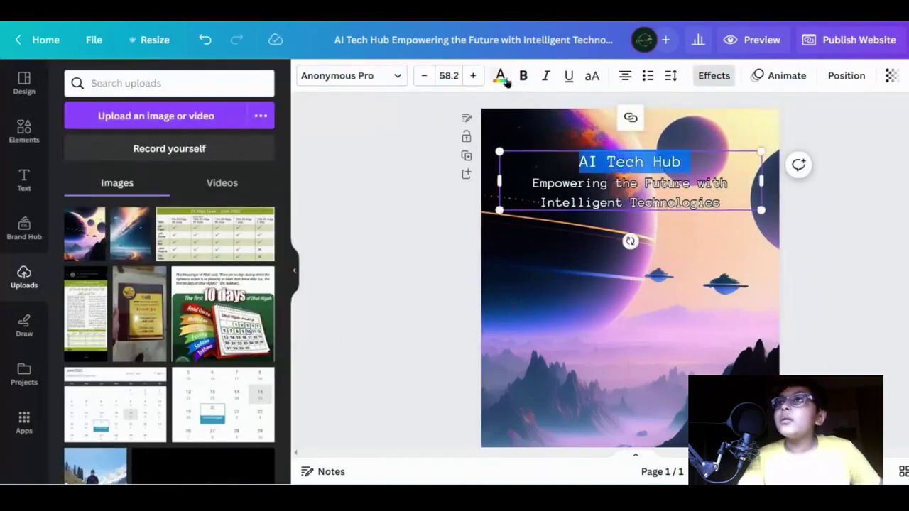
Enlarge the "AI Tech Hub" line so it stands out above the tagline
left_click(442, 284)
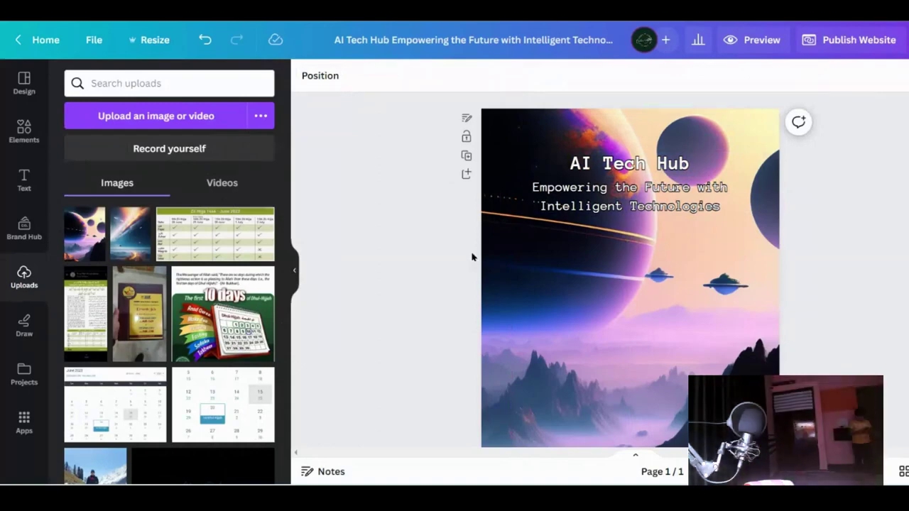
triple_click(629, 164)
left_click(480, 74)
left_click(480, 73)
left_click(481, 73)
left_click(426, 260)
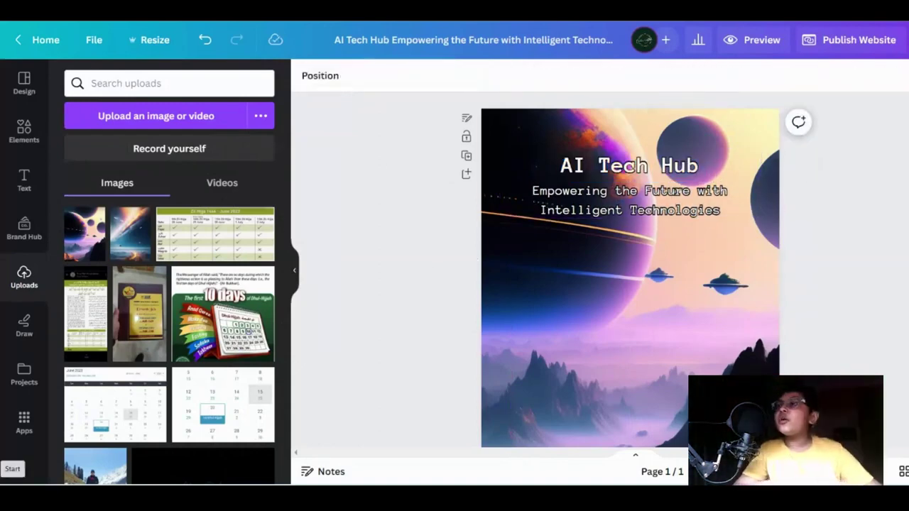
Increase the thickness of the outline effect on the title text
left_click(609, 200)
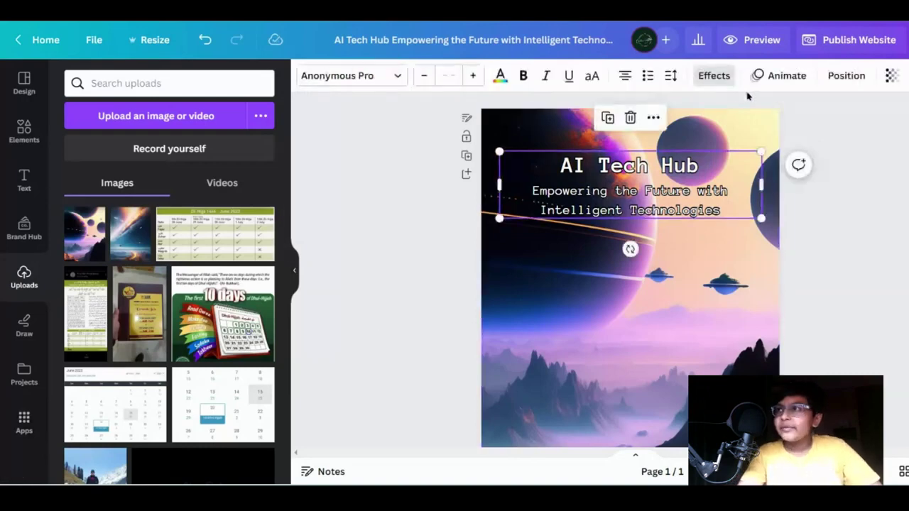
left_click(716, 81)
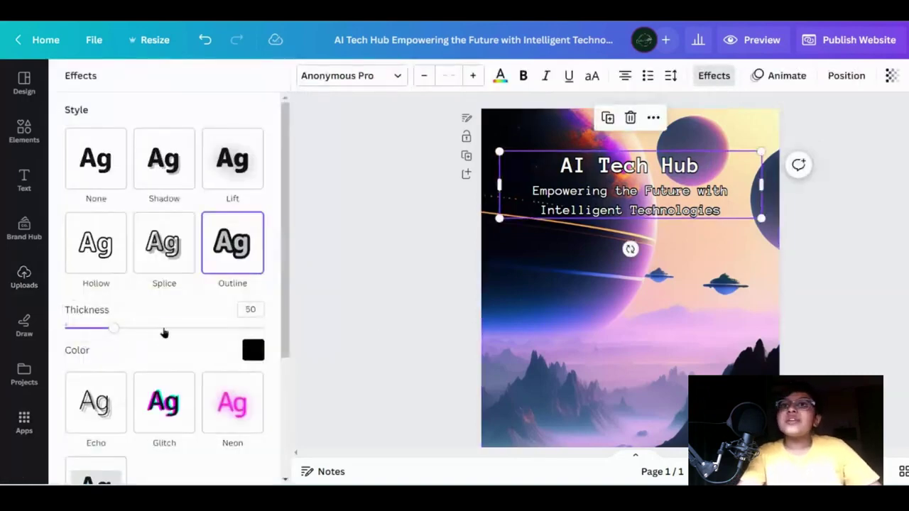
left_click_drag(114, 328, 190, 354)
left_click(817, 151)
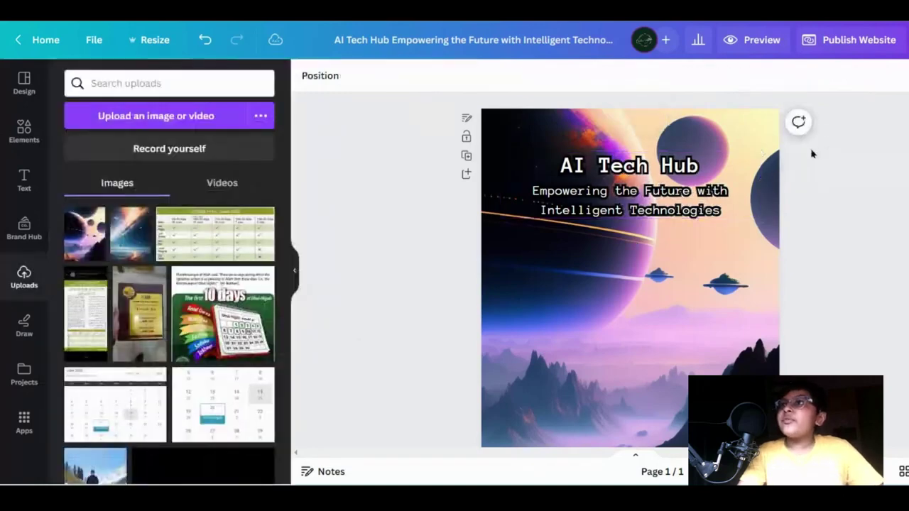
Preview the website in the desktop layout to check how the title and its font render
left_click(764, 38)
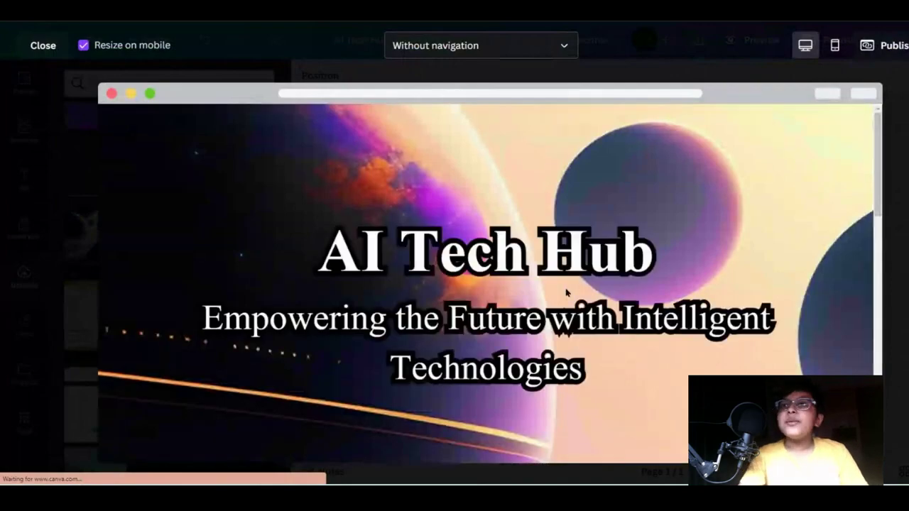
key("Escape")
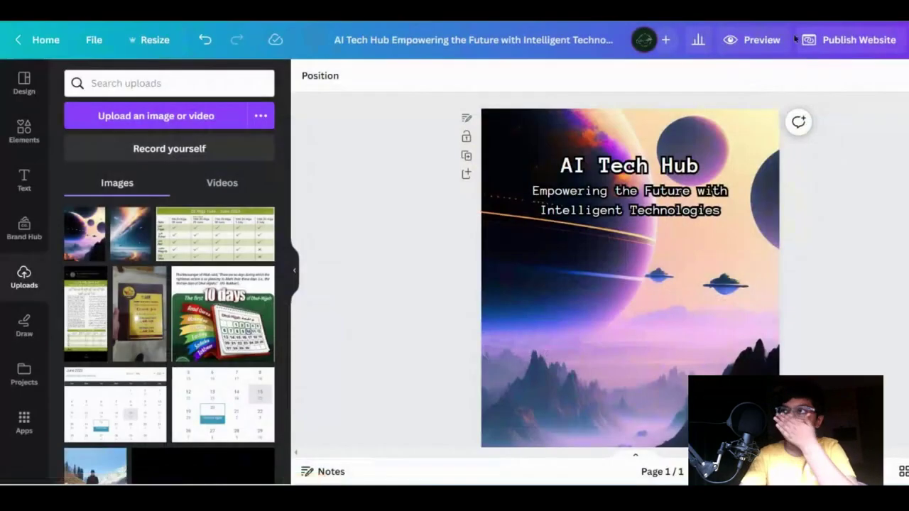
left_click(767, 37)
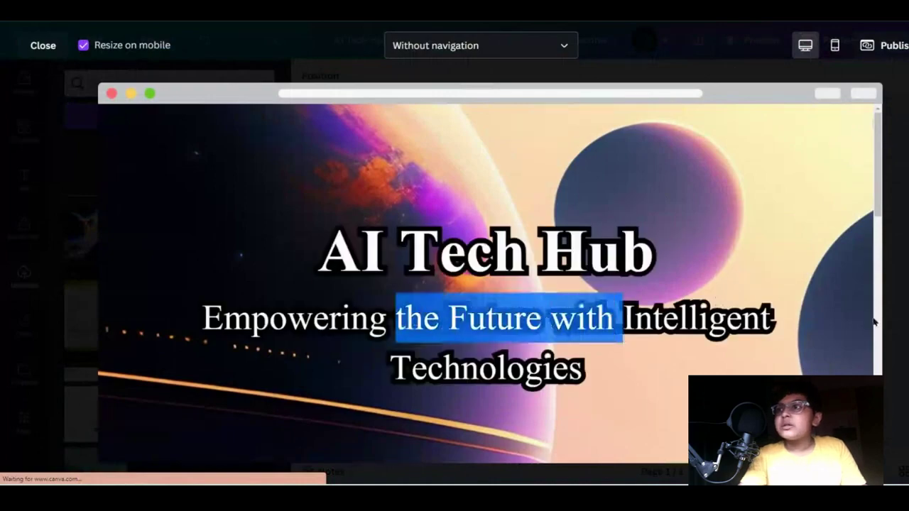
key("Escape")
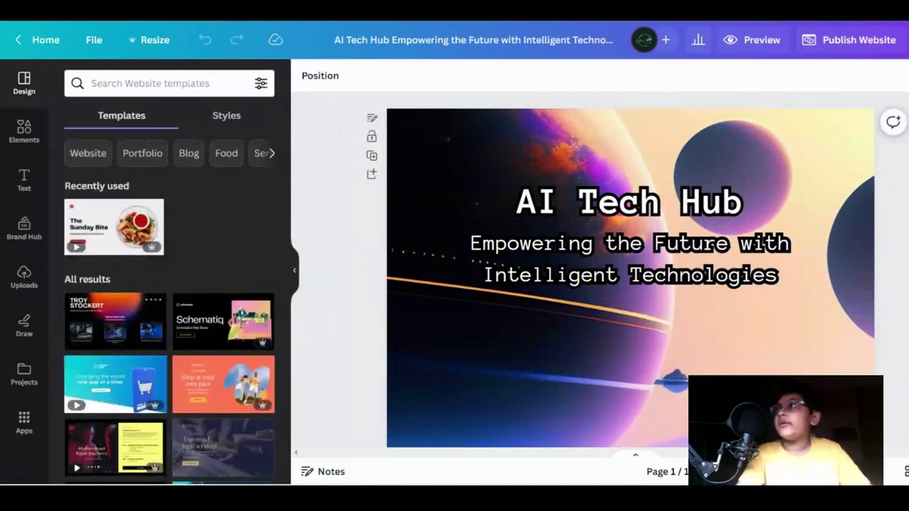
left_click(750, 35)
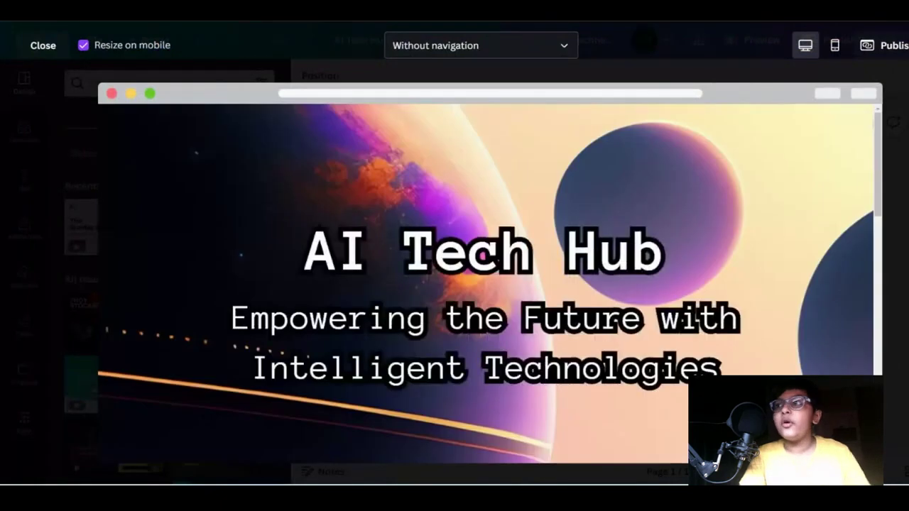
key("Escape")
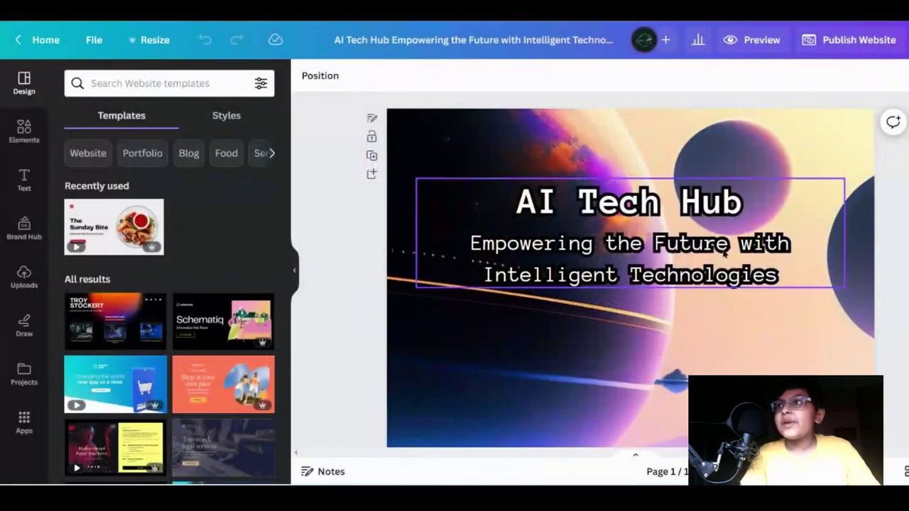
Shrink the title text box and move it closer to the top of the page
left_click(725, 253)
left_click_drag(843, 289, 792, 274)
left_click(757, 328)
left_click_drag(676, 256, 703, 222)
Look over the whole page to check the title's placement on the space background
left_click(607, 354)
scroll(607, 355, "down", 2)
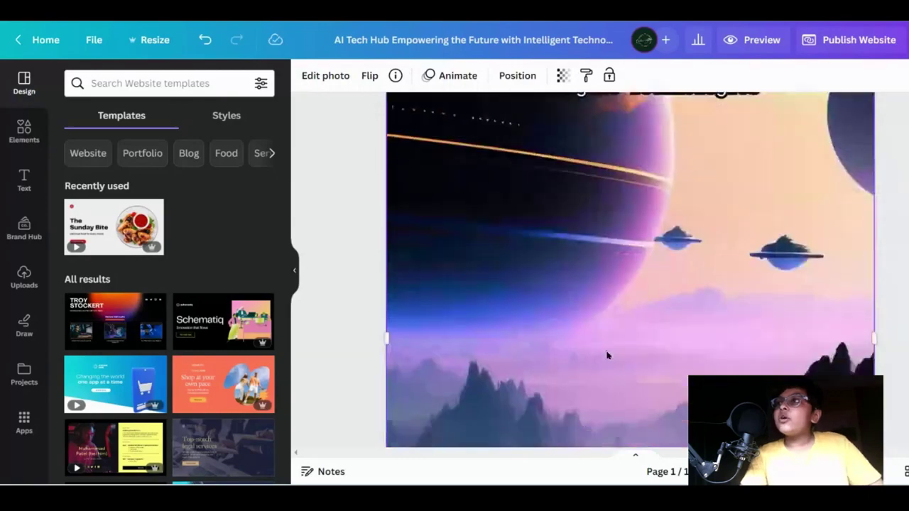
scroll(607, 356, "up", 2)
double_click(579, 187)
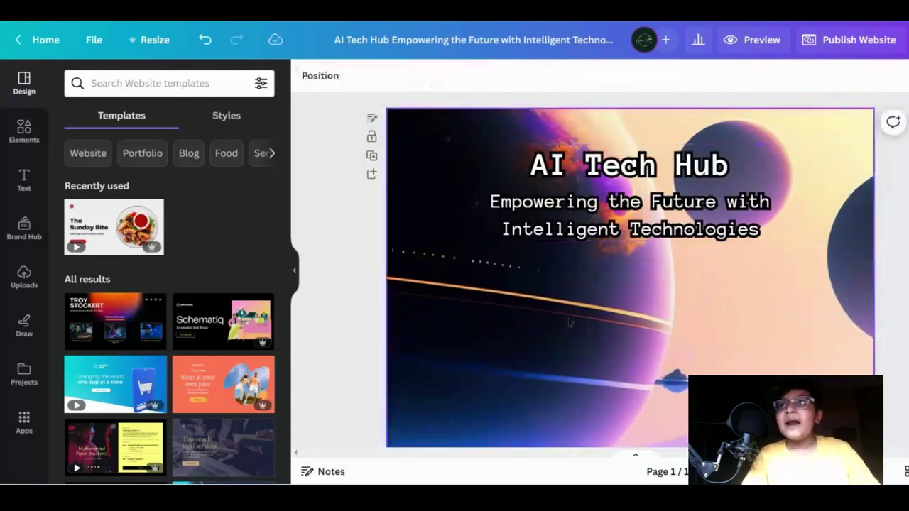
left_click(635, 362)
scroll(631, 284, "down", 4)
key("Escape")
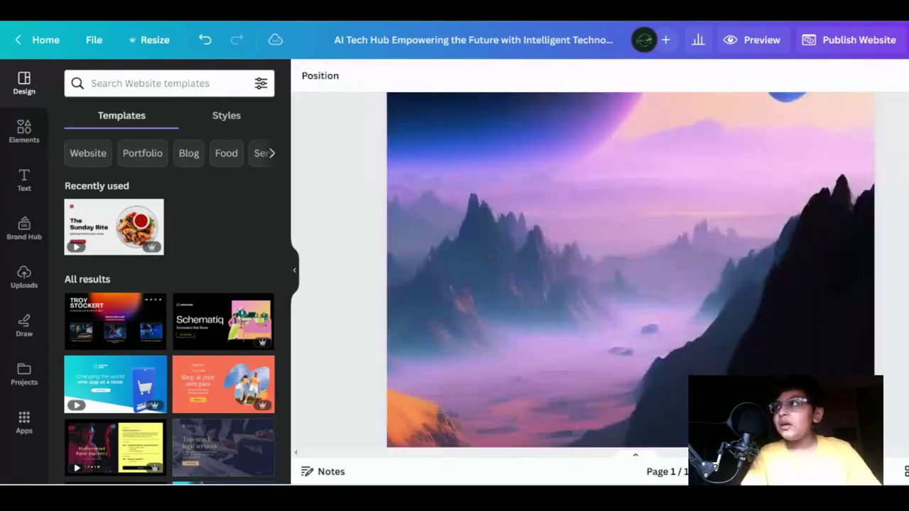
scroll(631, 284, "up", 3)
Add a straight line and place it between "AI Tech Hub" and the tagline
left_click(665, 326)
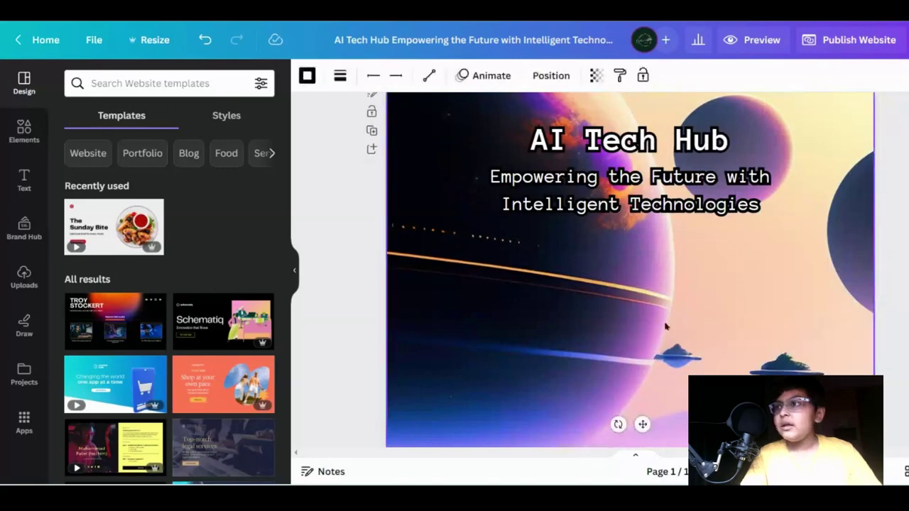
left_click_drag(642, 424, 650, 361)
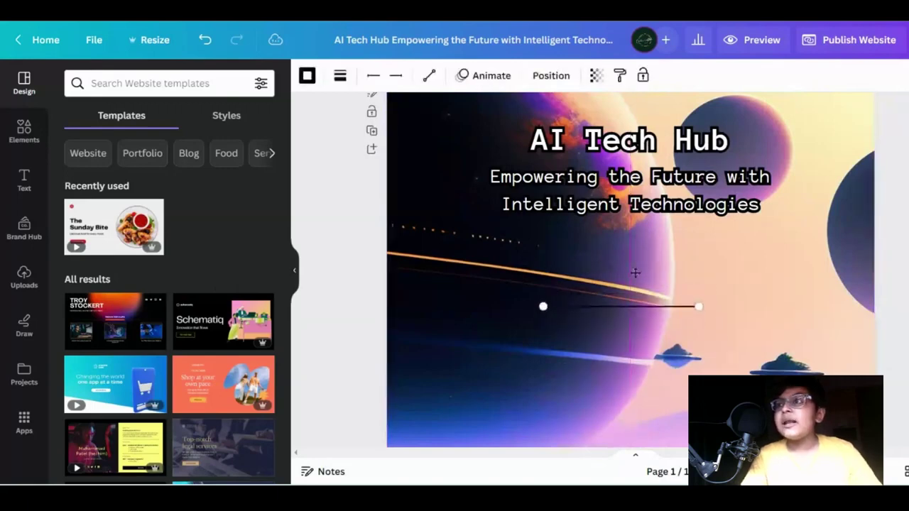
left_click_drag(647, 130, 648, 131)
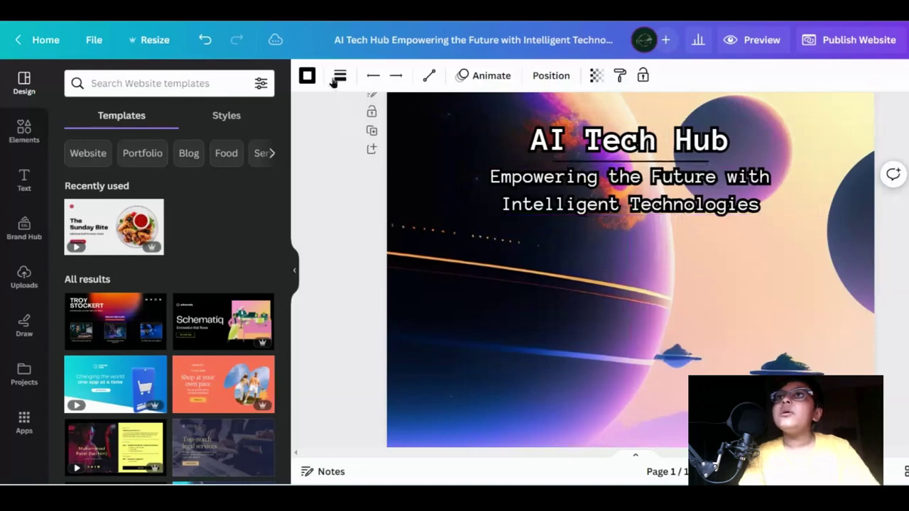
Color the line under "AI Tech Hub" white, give it rounded end points and set its weight to 16
left_click(307, 75)
left_click(151, 157)
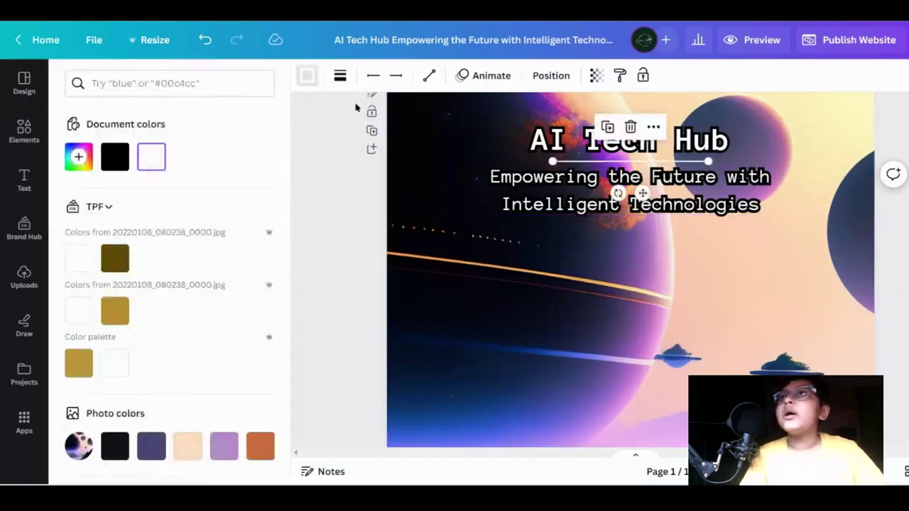
left_click(340, 75)
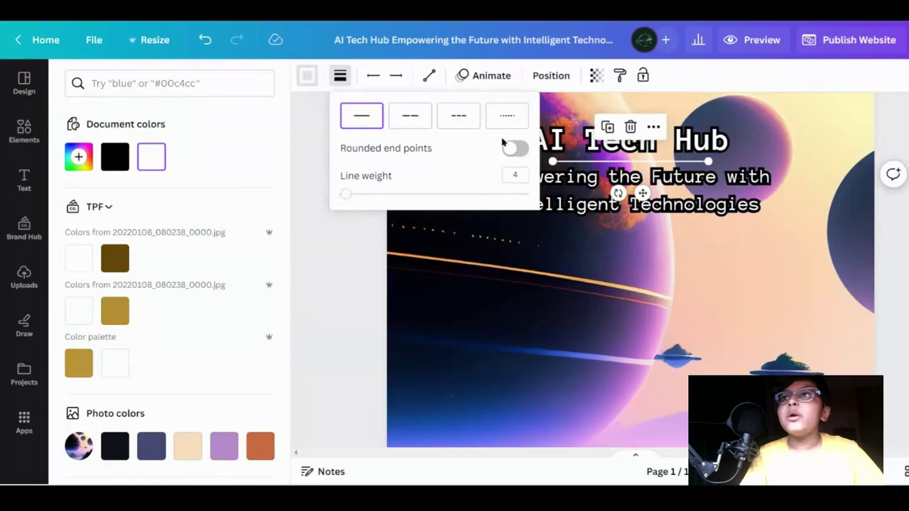
left_click_drag(346, 193, 373, 225)
left_click(361, 247)
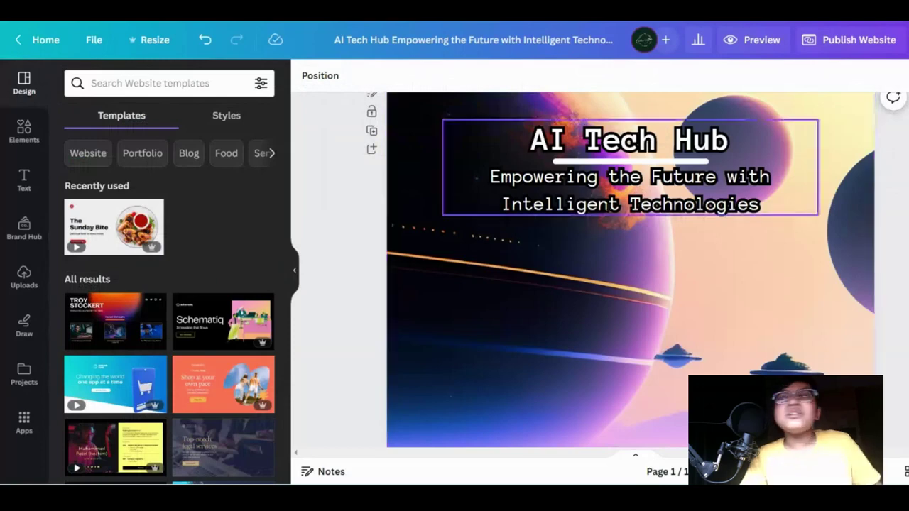
Reduce the weight of the white line under "AI Tech Hub" and reload the design
left_click(607, 161)
left_click(345, 84)
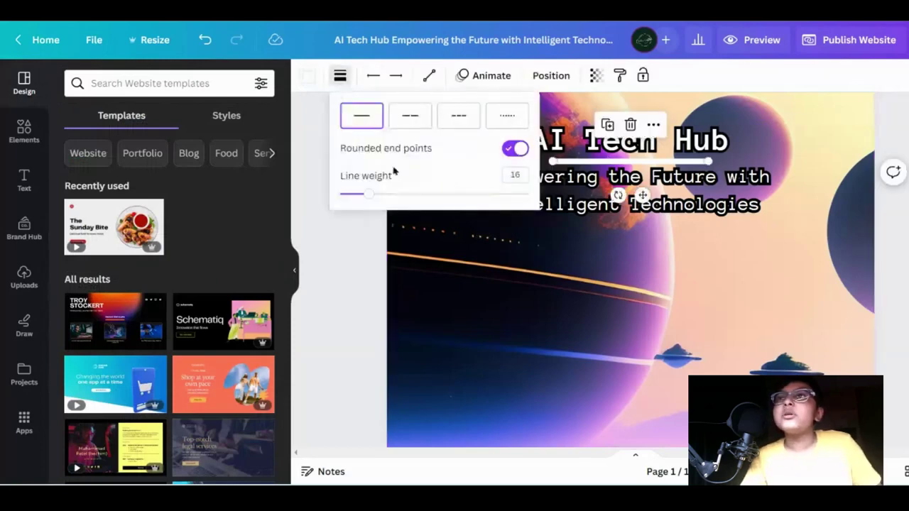
left_click(352, 195)
left_click(372, 299)
scroll(554, 197, "down", 4)
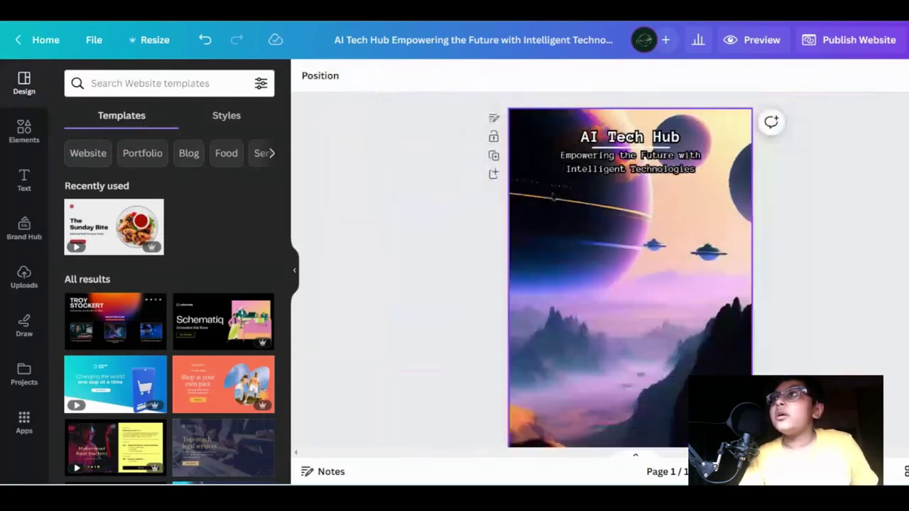
key("F5")
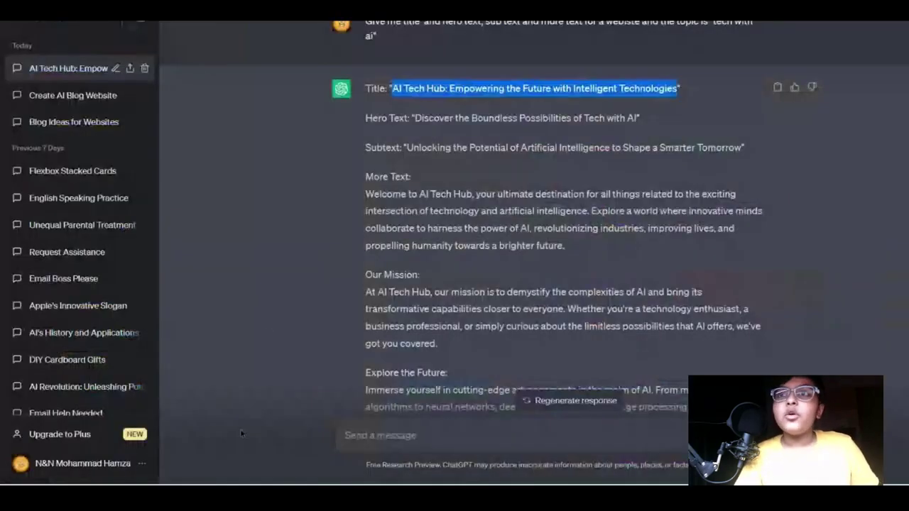
Copy the hero text "Discover the Boundless Possibilities of Tech with AI" from ChatGPT and paste it onto the Canva page as a text box
left_click(528, 127)
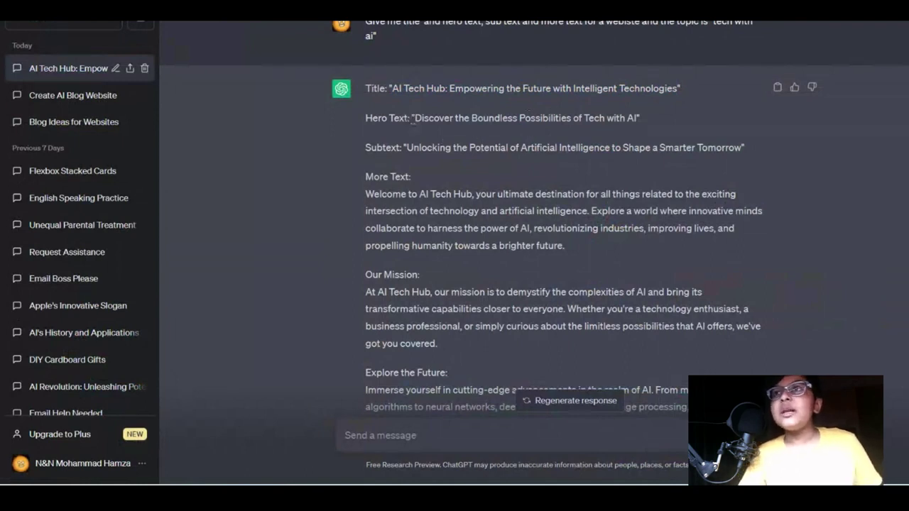
left_click_drag(416, 118, 619, 125)
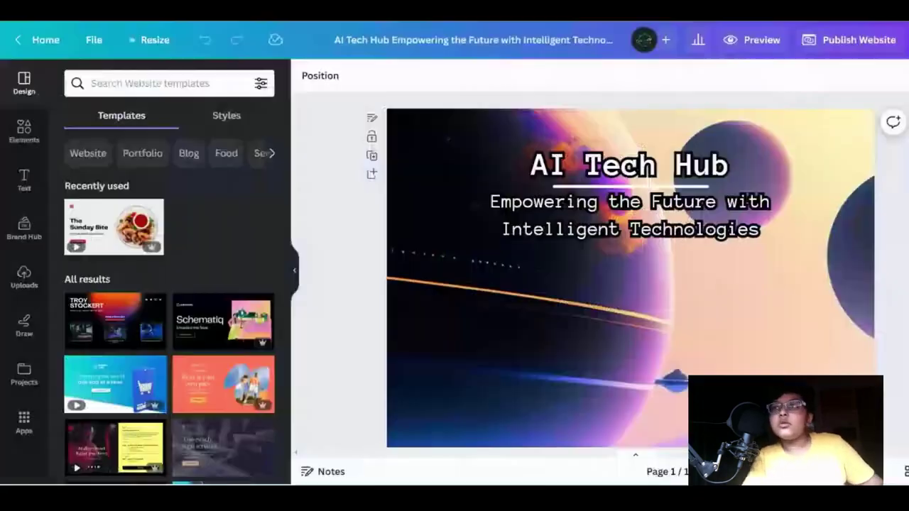
left_click(445, 305)
scroll(426, 312, "down", 3)
type("Discover the Boundless Possibilities of Tech with AI")
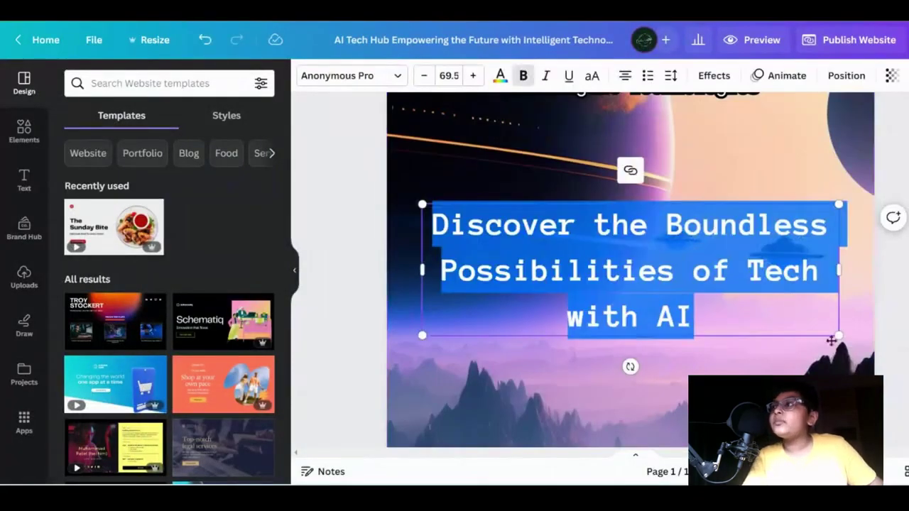
Shrink the hero text to size 37.3 and move it below the title's tagline
left_click_drag(830, 341, 662, 244)
left_click(678, 258)
left_click_drag(606, 231, 700, 166)
scroll(681, 213, "up", 2)
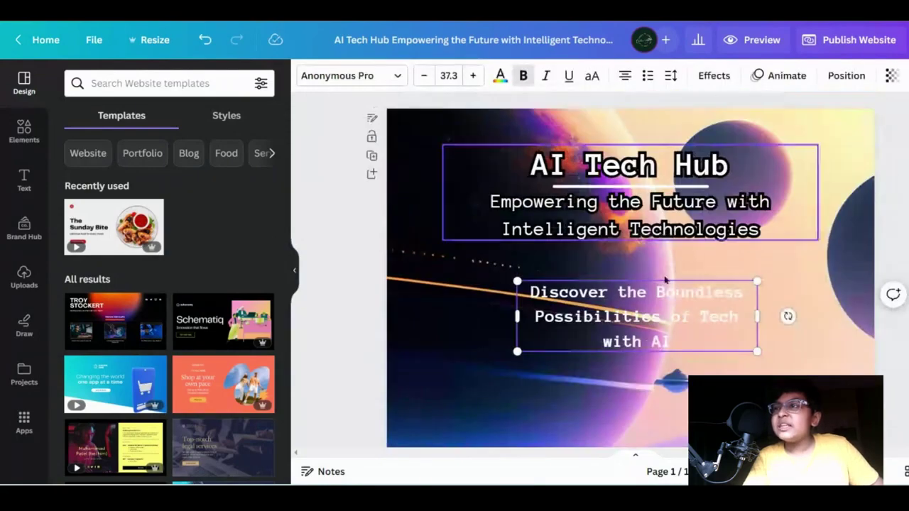
left_click_drag(665, 281, 629, 264)
Reduce the "AI Tech Hub" line to a font size of about 64 and nudge the white line beneath it slightly upward
left_click(582, 166)
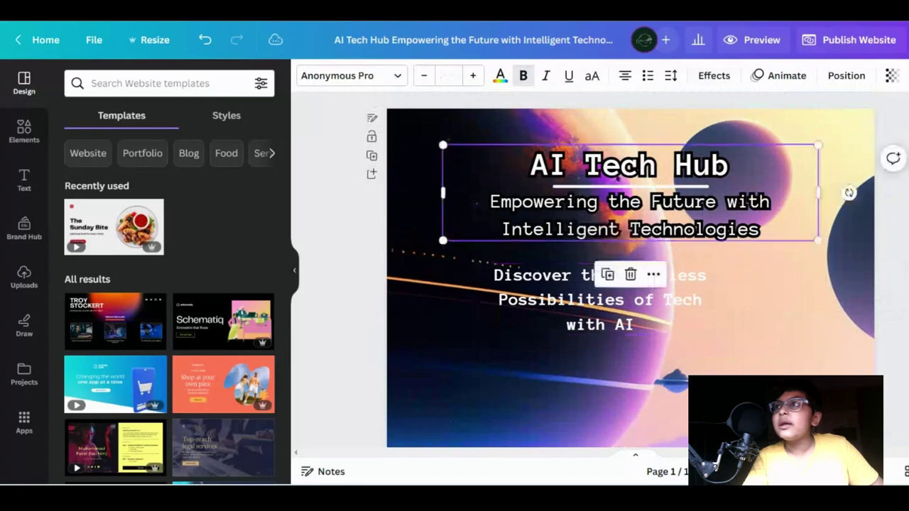
triple_click(566, 165)
left_click(424, 75)
left_click(424, 75)
left_click(424, 75)
left_click(424, 75)
left_click(424, 75)
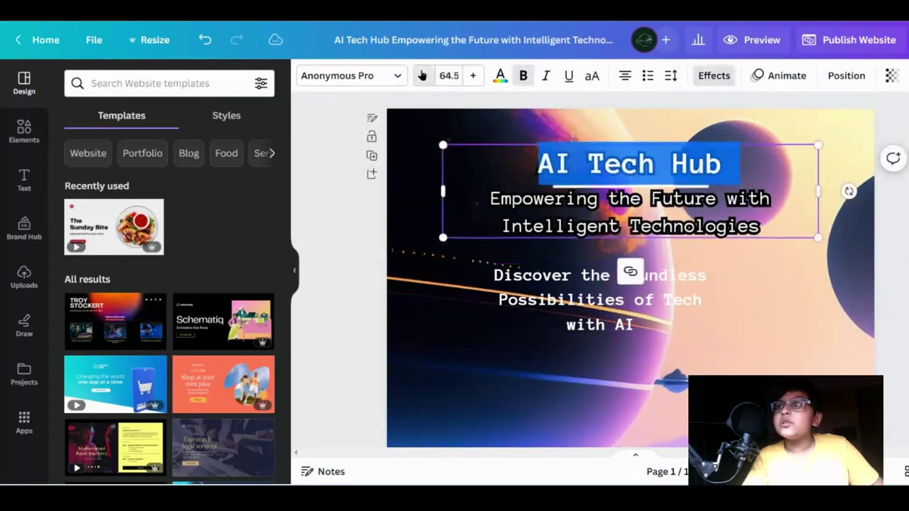
left_click(424, 75)
left_click(577, 186)
left_click(577, 186)
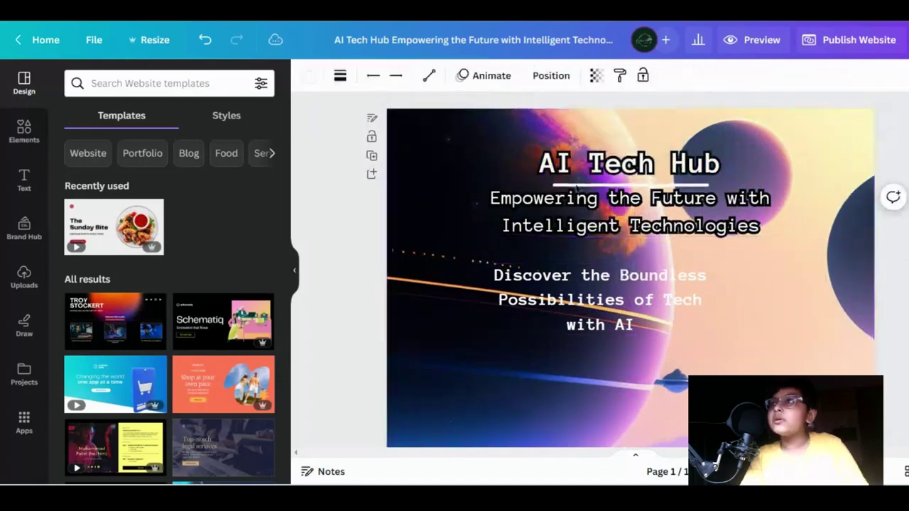
Enlarge the "Discover the Boundless Possibilities of Tech with AI" text to size 50.4 and centre it lower beneath the tagline
left_click(700, 329)
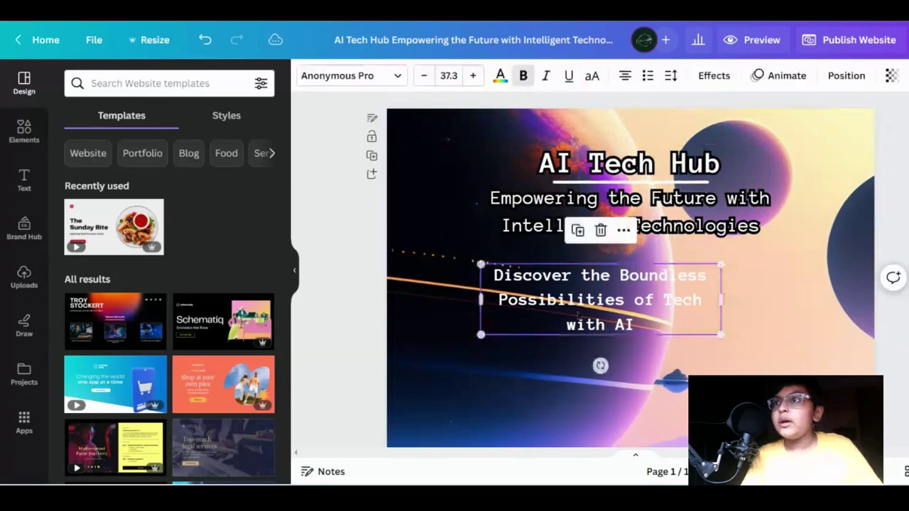
triple_click(700, 329)
left_click_drag(723, 331, 802, 361)
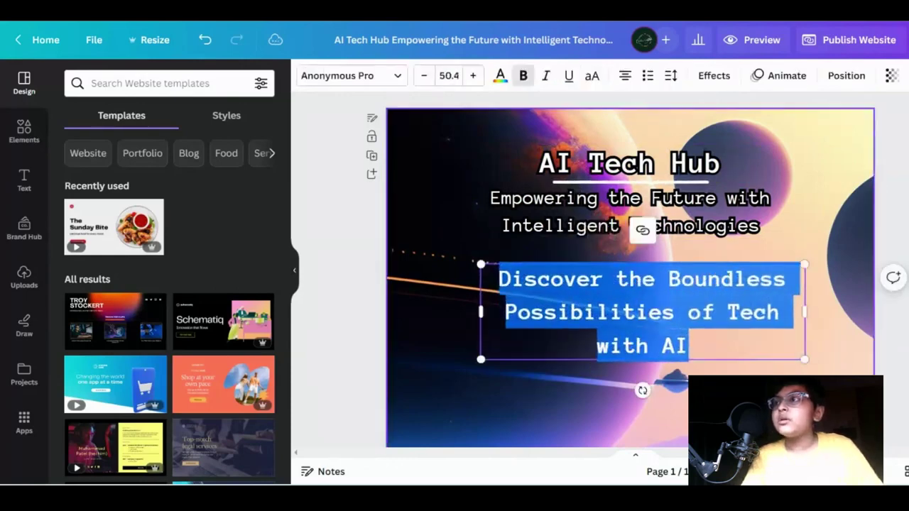
left_click_drag(732, 269, 716, 292)
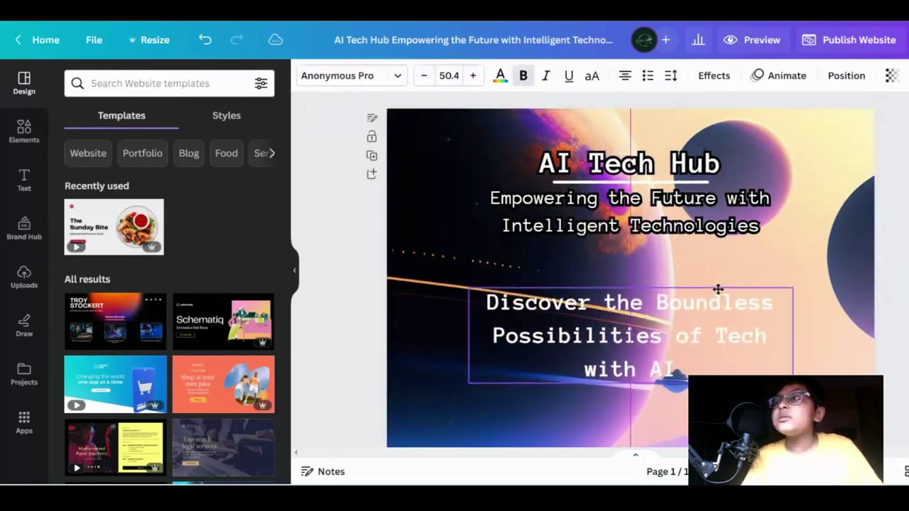
Apply the Outline effect in black to the "Discover the Boundless Possibilities of Tech with AI" text
left_click(713, 75)
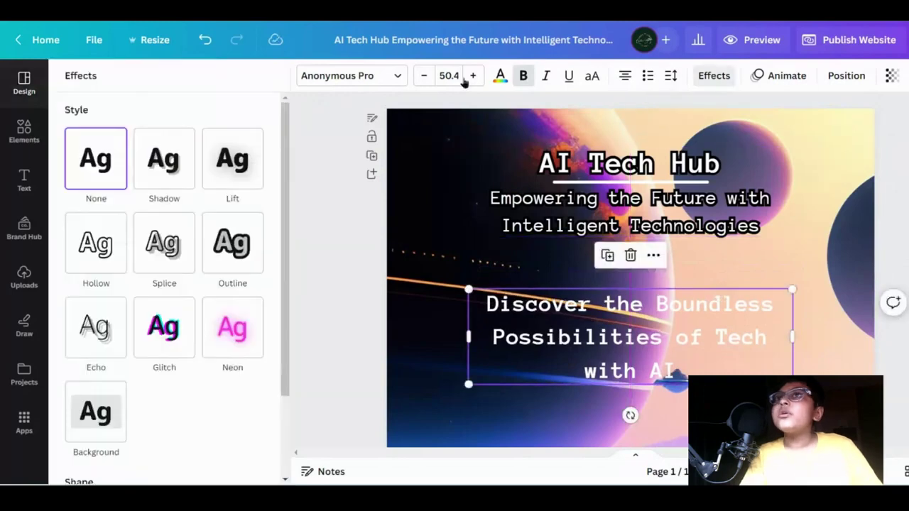
left_click(292, 230)
left_click(708, 75)
left_click(231, 241)
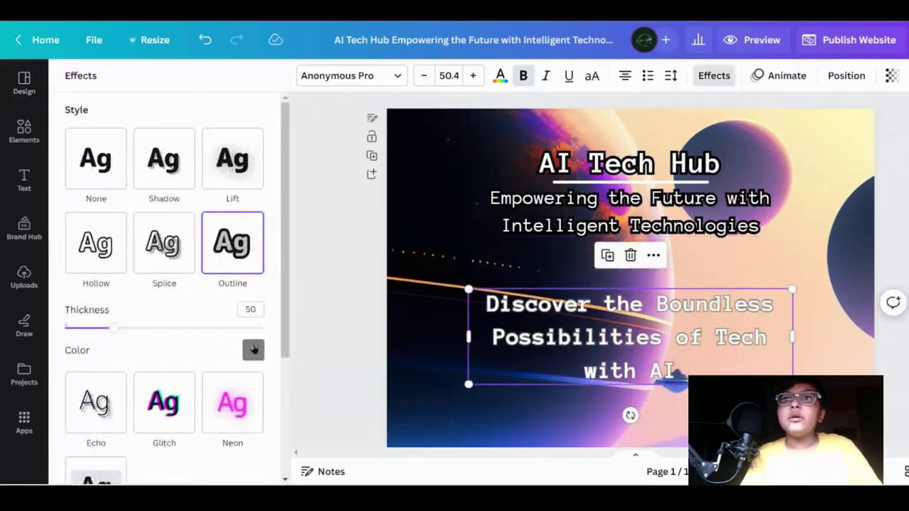
left_click(253, 349)
scroll(140, 229, "down", 3)
scroll(140, 228, "down", 2)
left_click(83, 208)
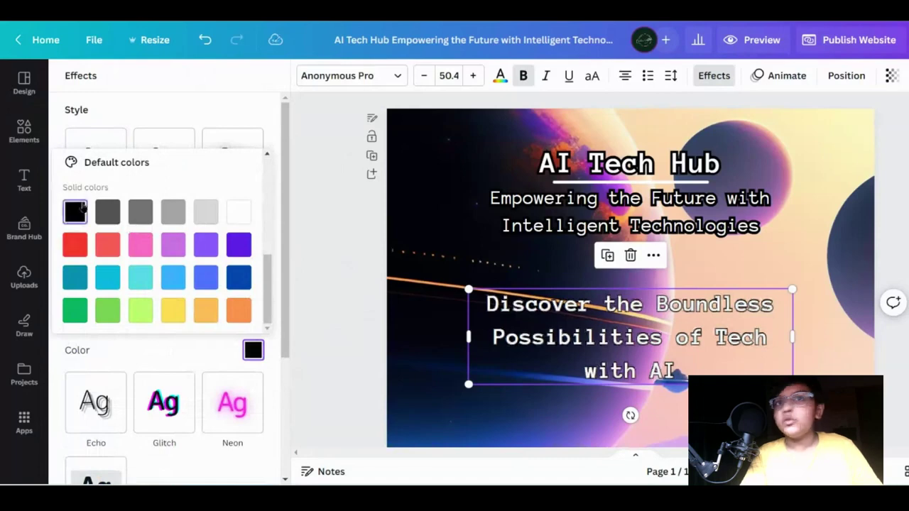
Increase the thickness of the hero text's black outline to match the title's heavier look
scroll(114, 306, "up", 5)
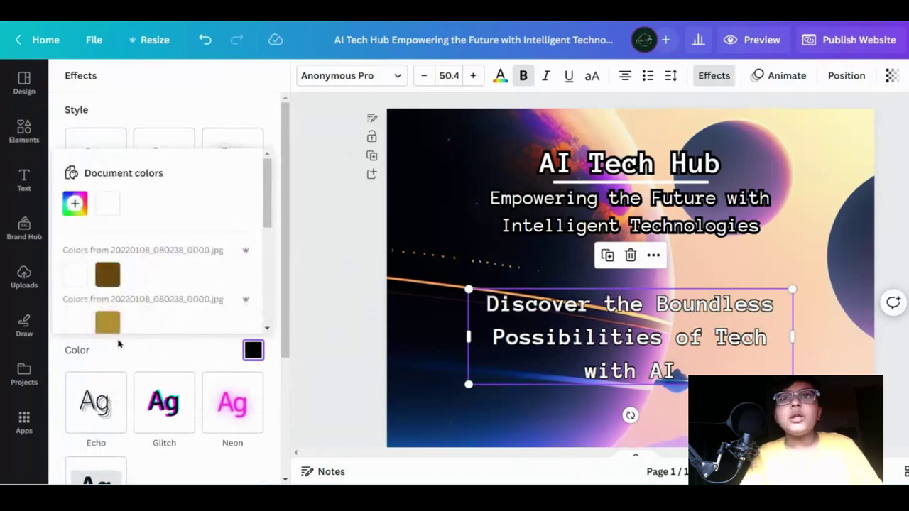
left_click(132, 348)
left_click_drag(139, 329, 250, 340)
double_click(444, 270)
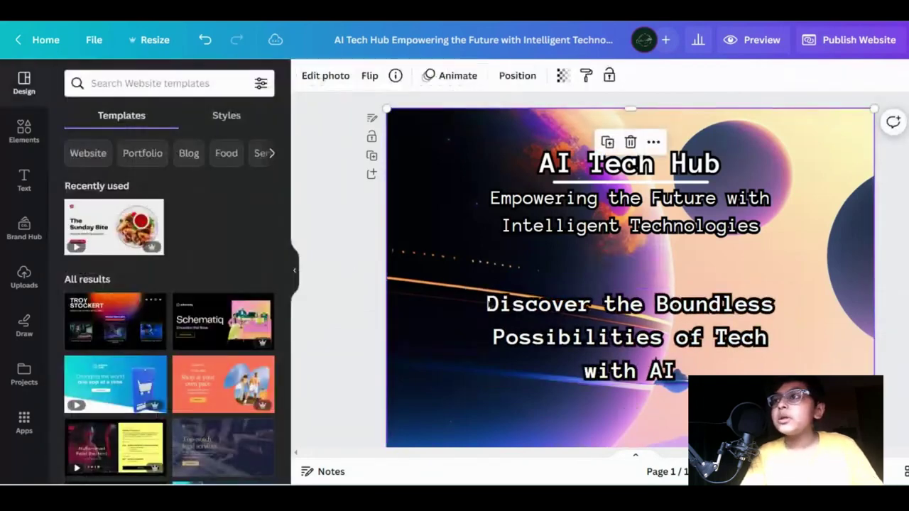
Reload the design, nudge the hero text slightly down and preview the website in desktop view
left_click(850, 42)
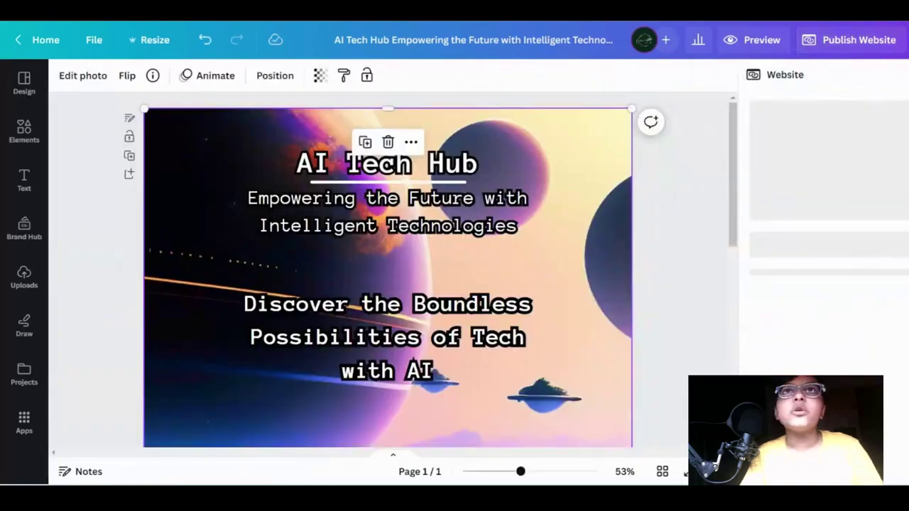
key("Escape")
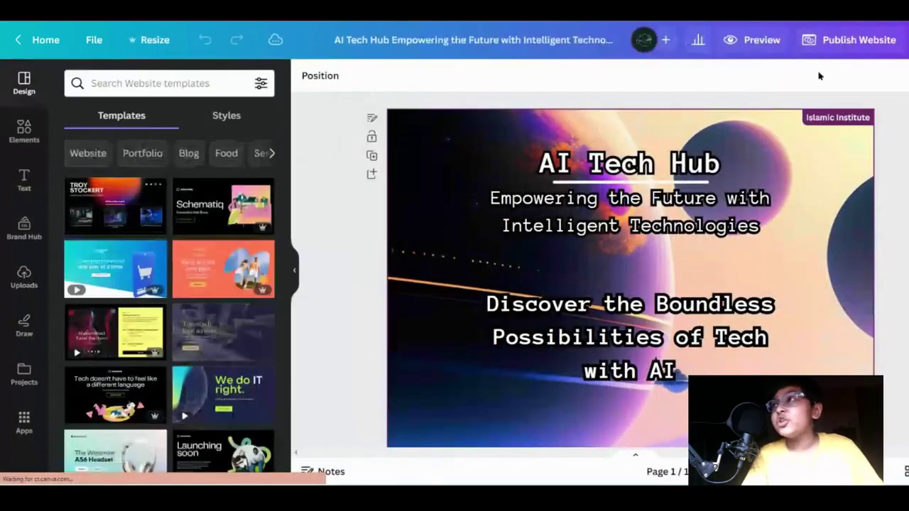
left_click(653, 323)
scroll(653, 213, "down", 3)
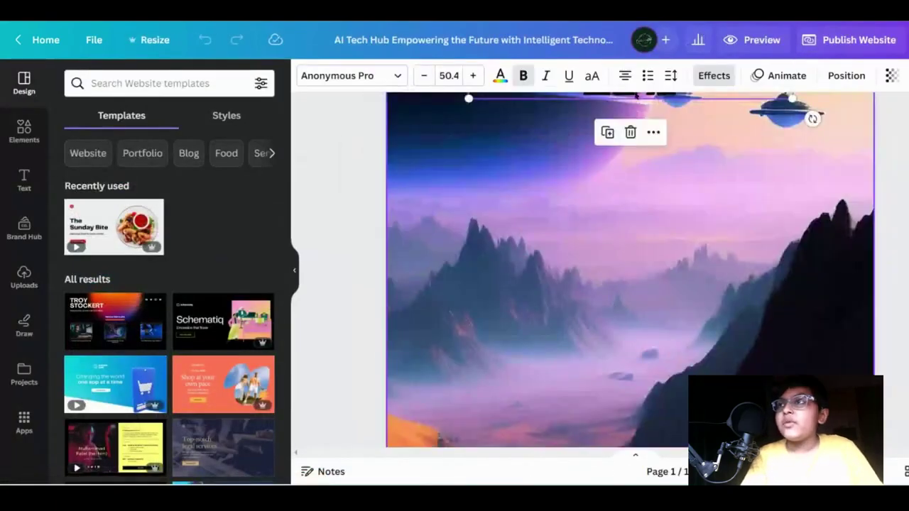
scroll(655, 177, "up", 3)
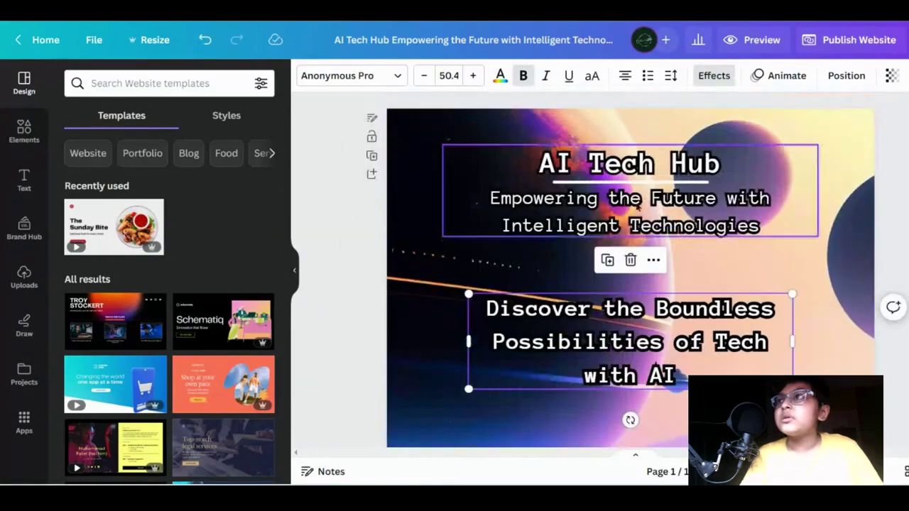
left_click(743, 39)
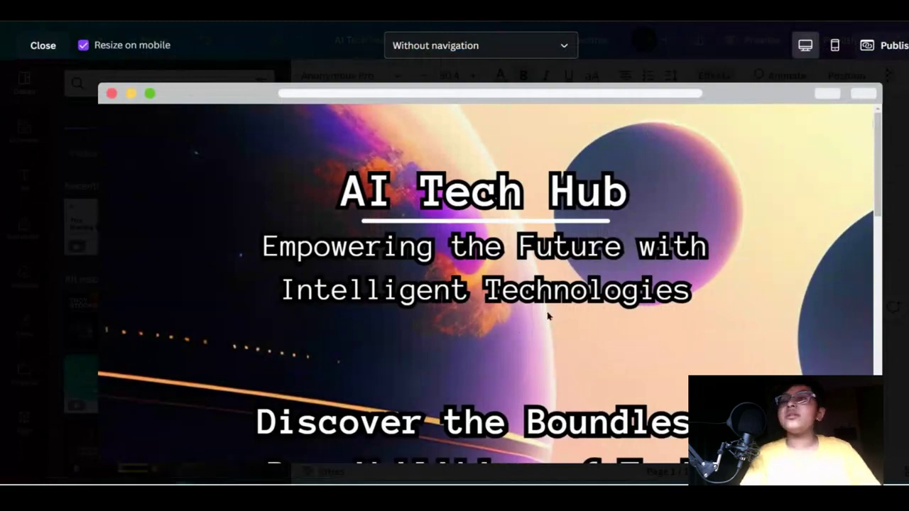
left_click(889, 295)
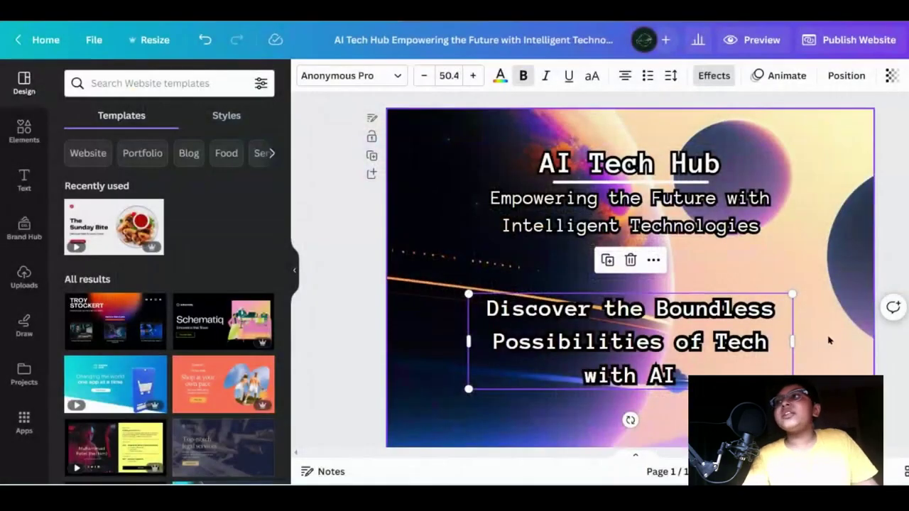
Crop the planet background image from below so it only covers the band behind the title and tagline
left_click(829, 341)
scroll(833, 335, "down", 5)
left_click_drag(661, 377, 679, 172)
left_click(826, 244)
Add the uploaded blue and orange space-sky image directly below the title band and enlarge it to the full page width
left_click(24, 227)
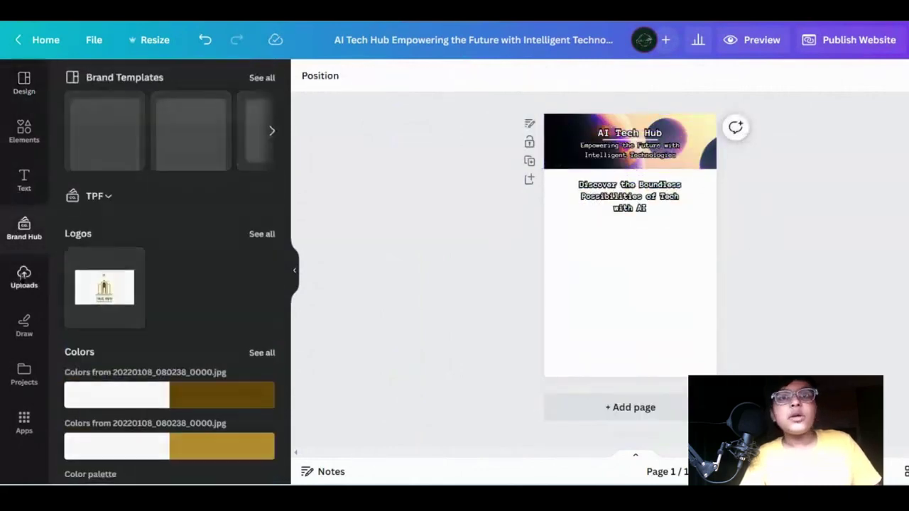
left_click(24, 276)
left_click(130, 233)
left_click_drag(590, 294, 566, 310)
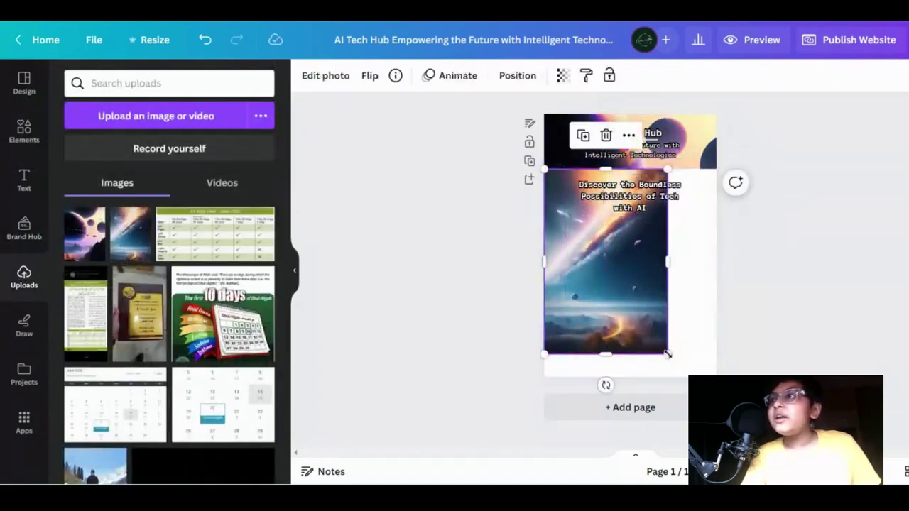
left_click_drag(665, 354, 717, 417)
left_click(746, 305)
scroll(615, 202, "up", 5)
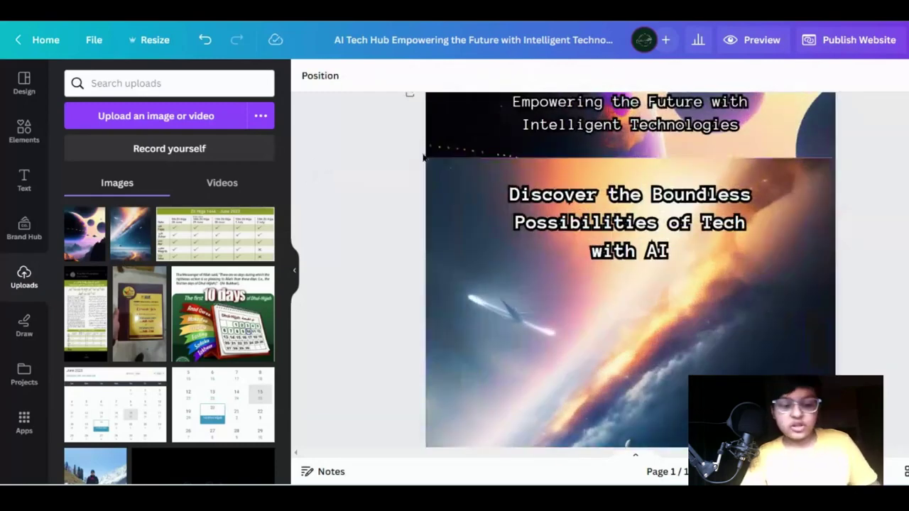
Add a line along the seam between the two background images, stretch it across the page and thicken it to about 23
key("l")
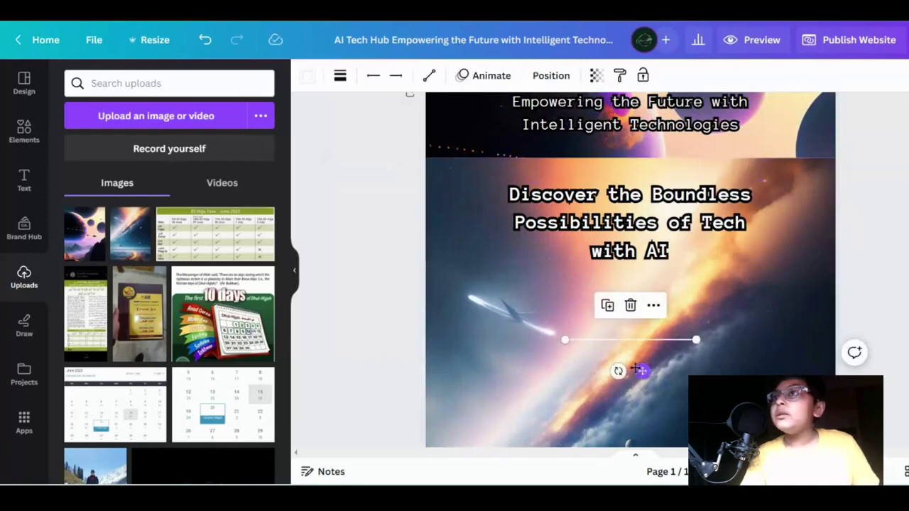
left_click_drag(637, 369, 519, 209)
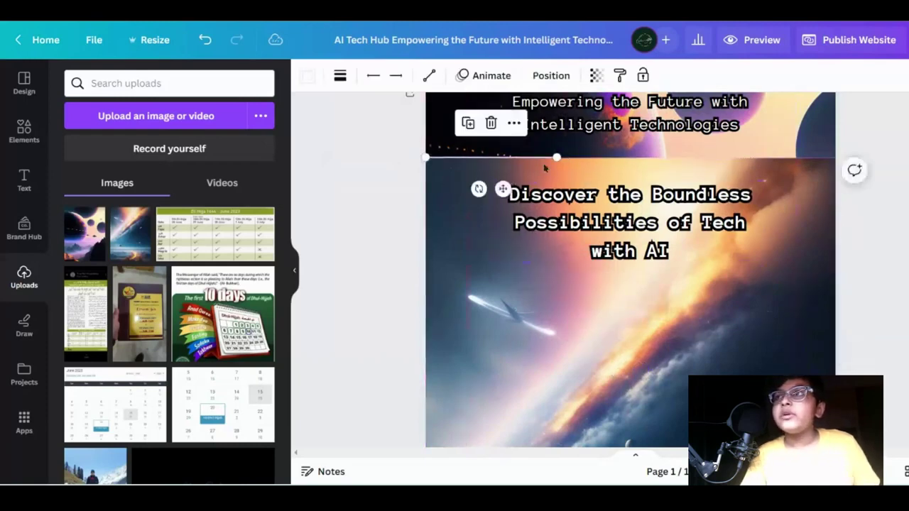
left_click_drag(557, 158, 842, 157)
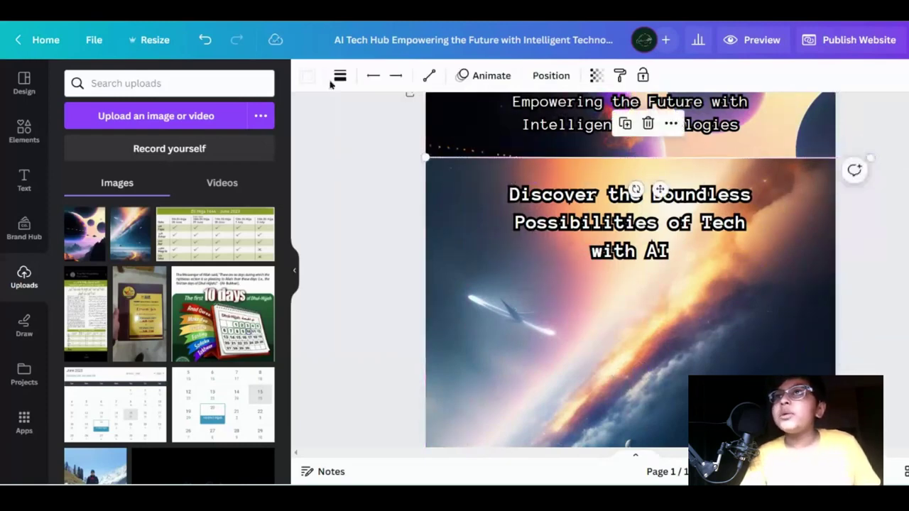
left_click(340, 77)
left_click_drag(408, 197, 375, 193)
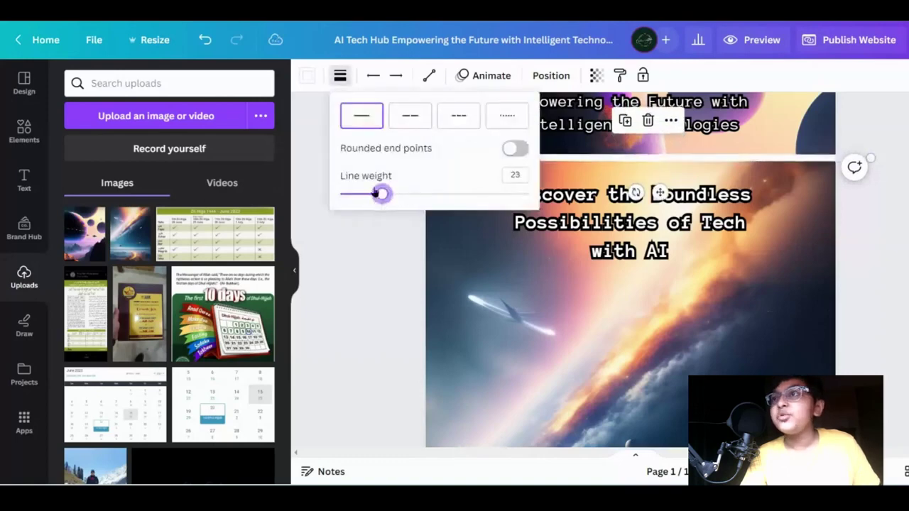
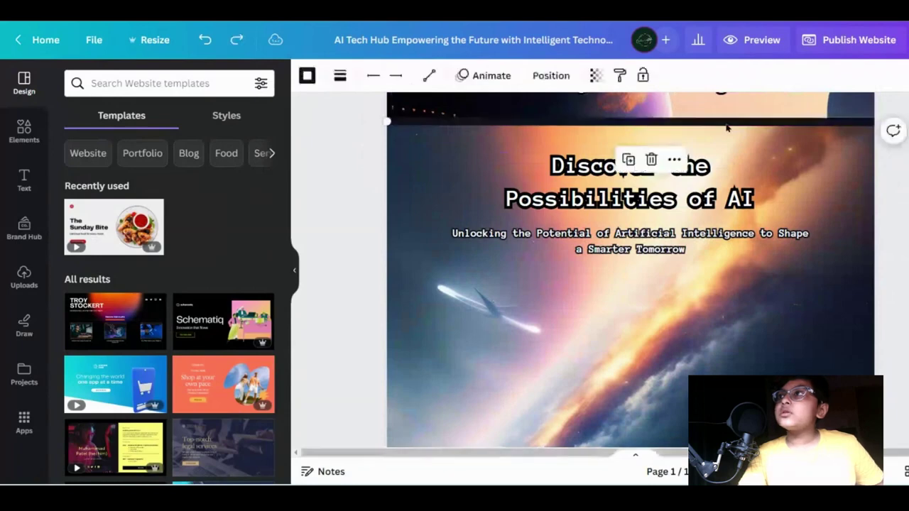
Duplicate the black divider line below the "Unlocking the Potential" subtitle and crop the second background image to end at it
left_click_drag(727, 128, 707, 271)
left_click(687, 332)
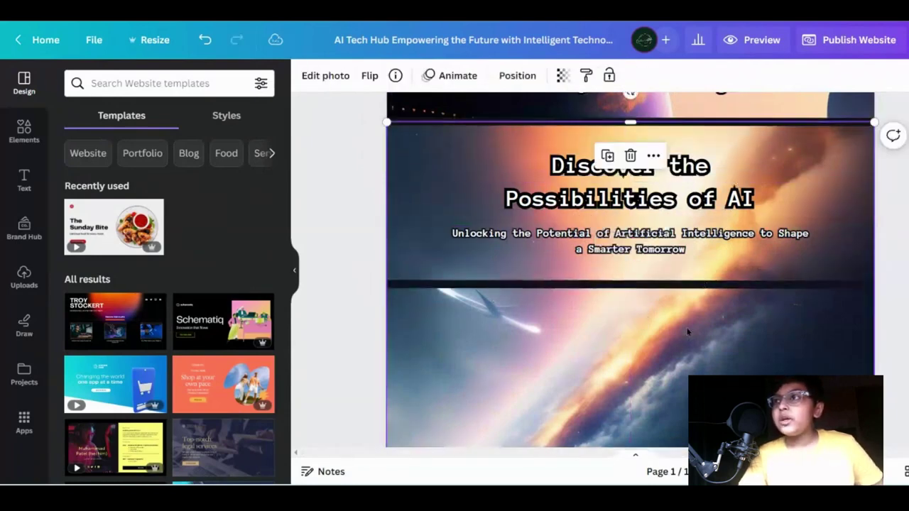
scroll(693, 328, "down", 3)
scroll(643, 376, "down", 1)
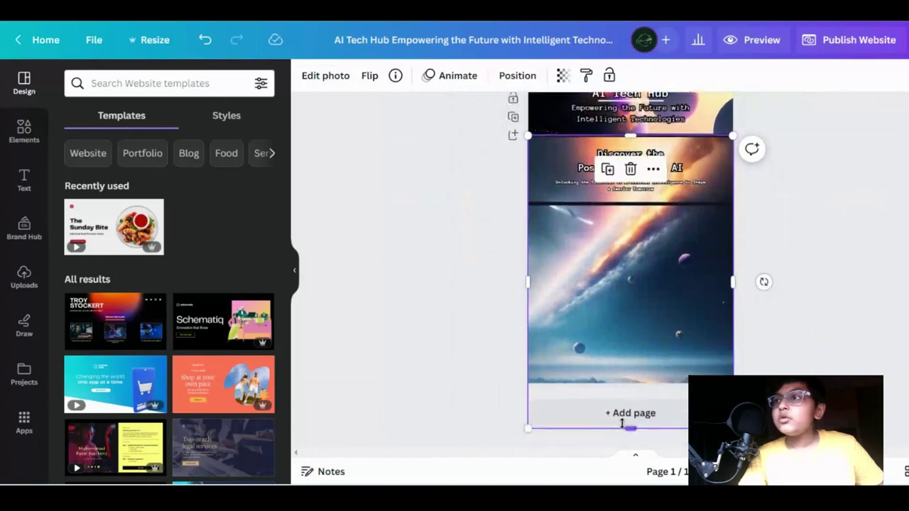
left_click_drag(628, 425, 678, 205)
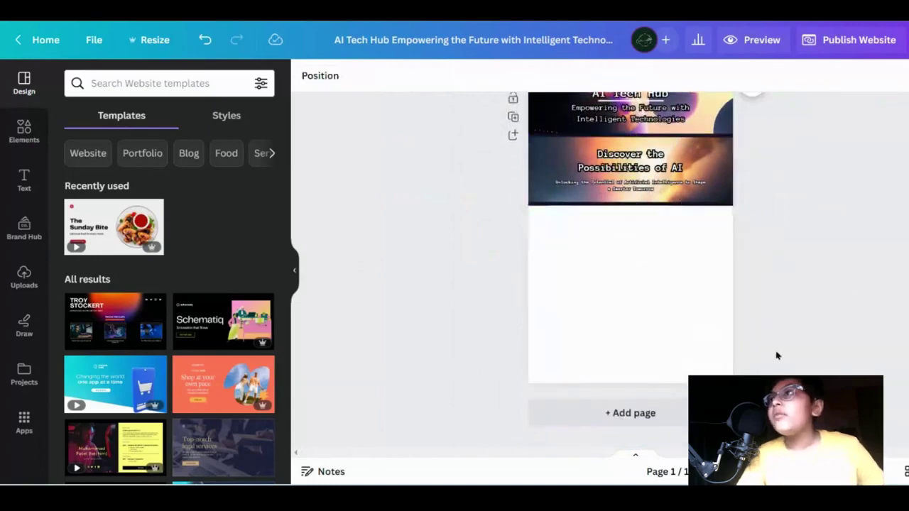
Switch to Lexica, choose the "Planets globes" illustration from the space results and save it as planets globes.jpg in Pictures
scroll(675, 410, "up", 1)
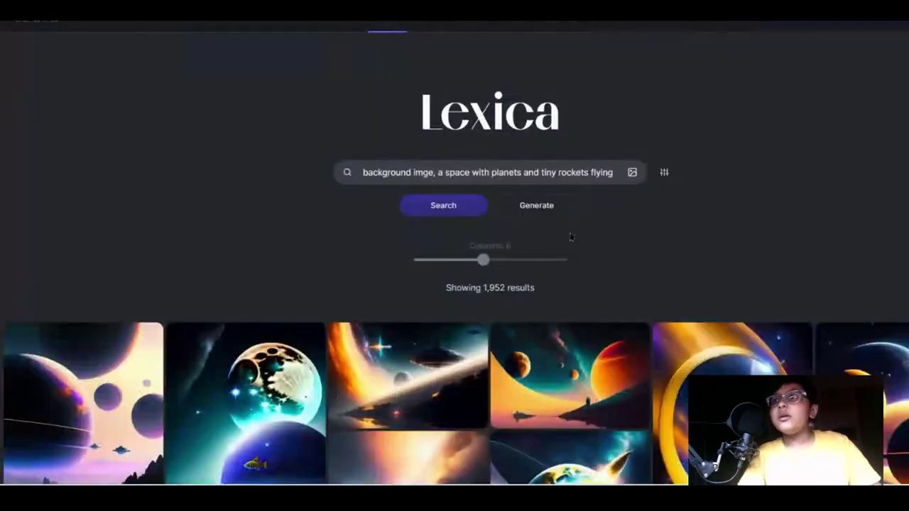
scroll(572, 238, "down", 4)
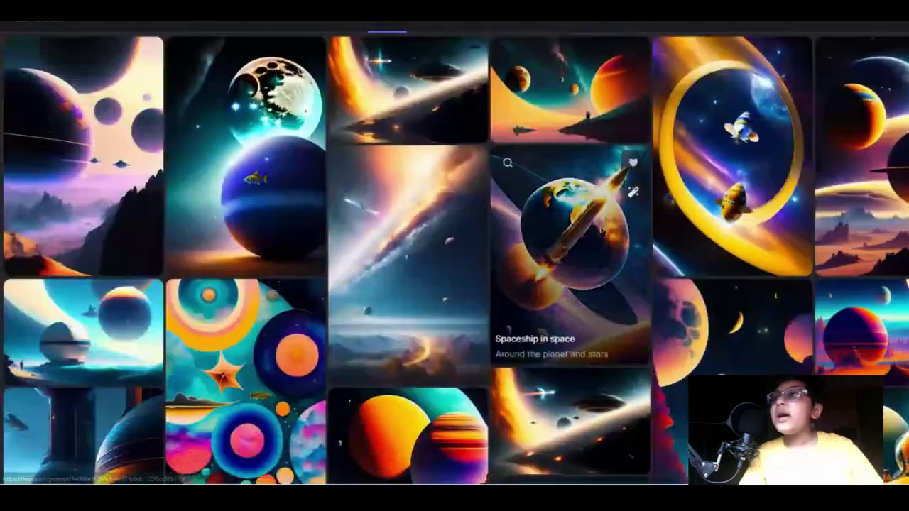
scroll(335, 314, "up", 3)
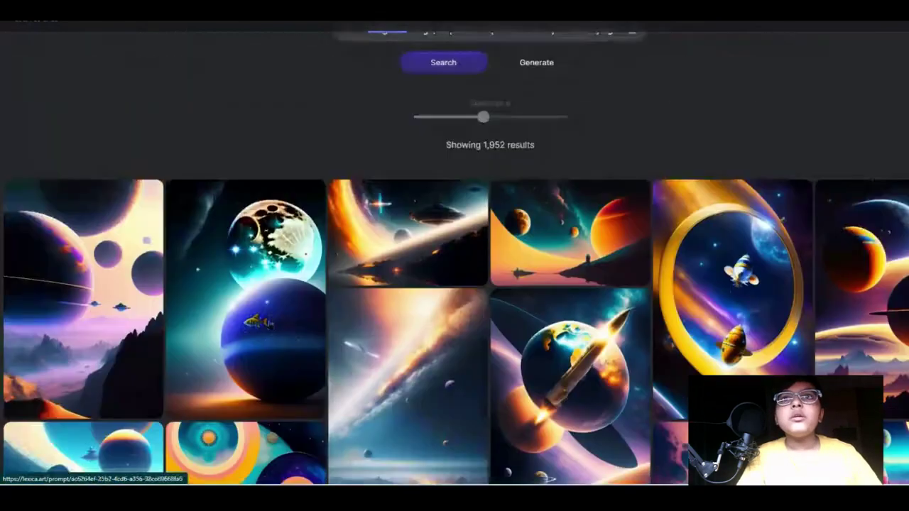
scroll(260, 327, "down", 8)
scroll(816, 366, "down", 5)
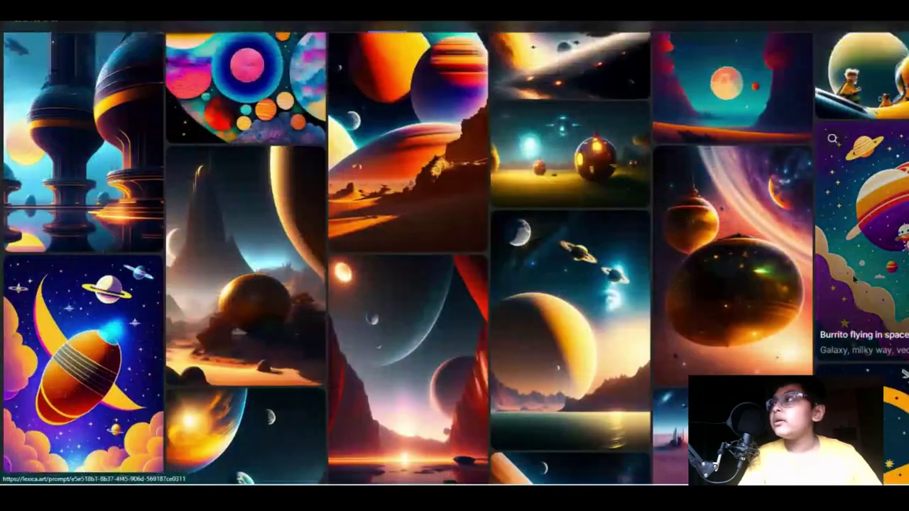
left_click(817, 366)
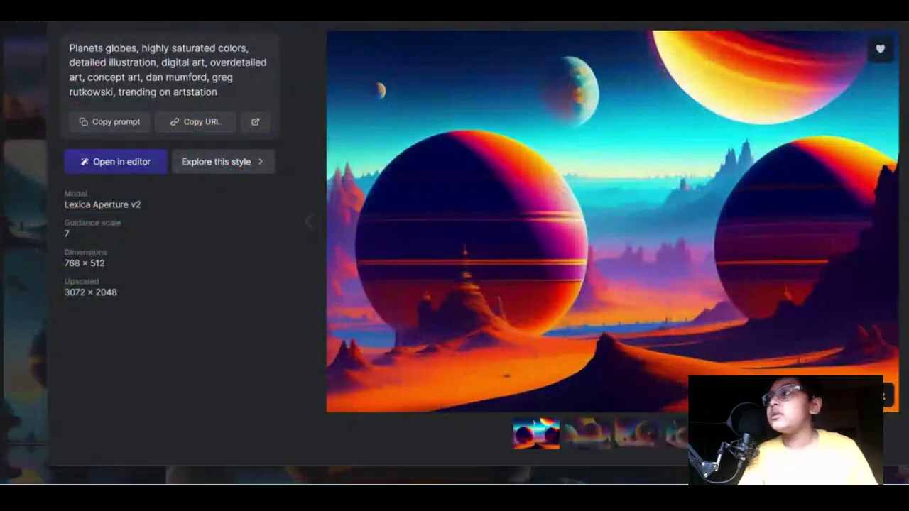
left_click(885, 397)
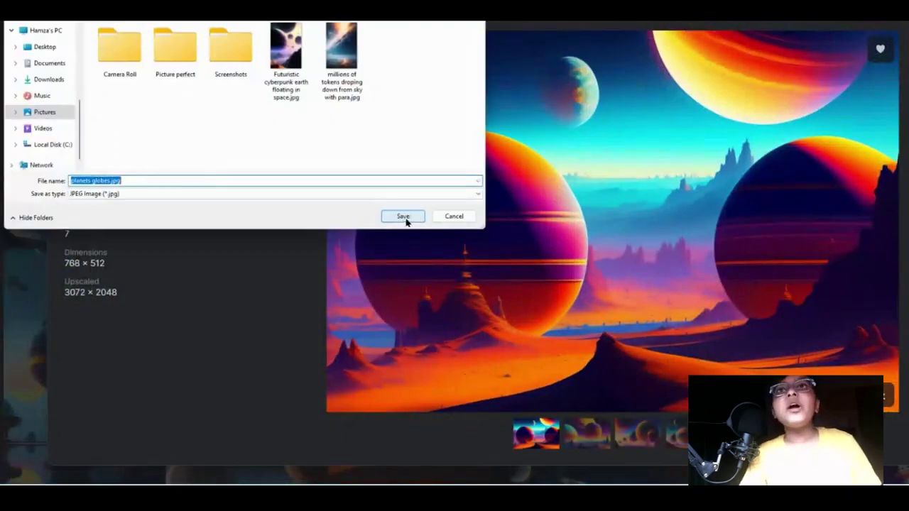
left_click(407, 221)
key("Right")
key("Right")
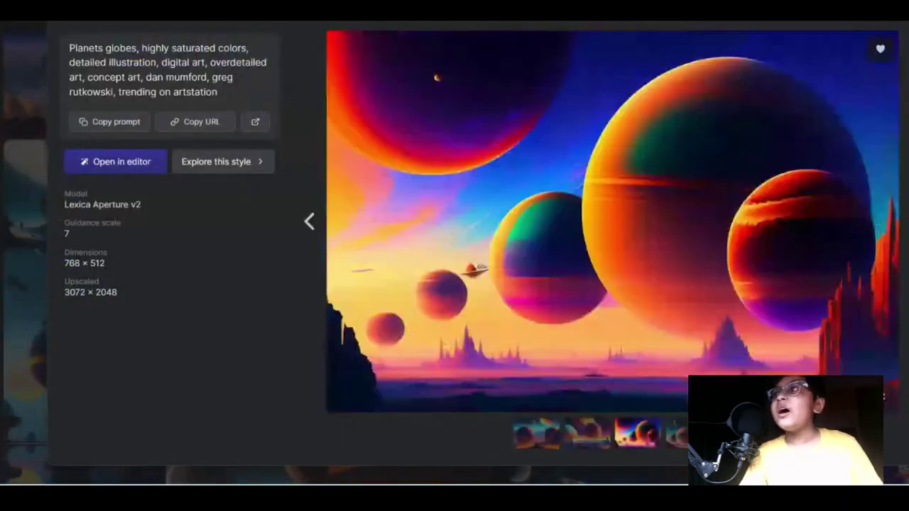
key("Right")
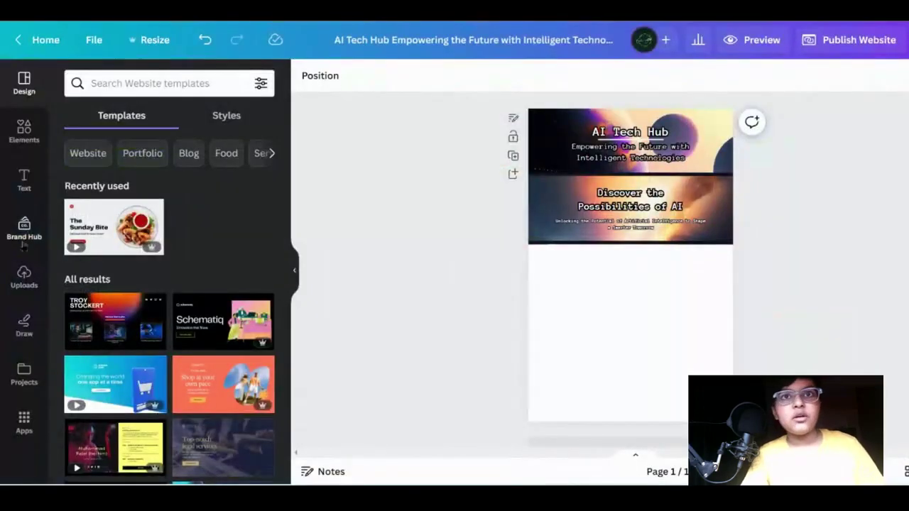
Switch back to Canva and upload the planets globes.jpg image to the uploads library
left_click(25, 277)
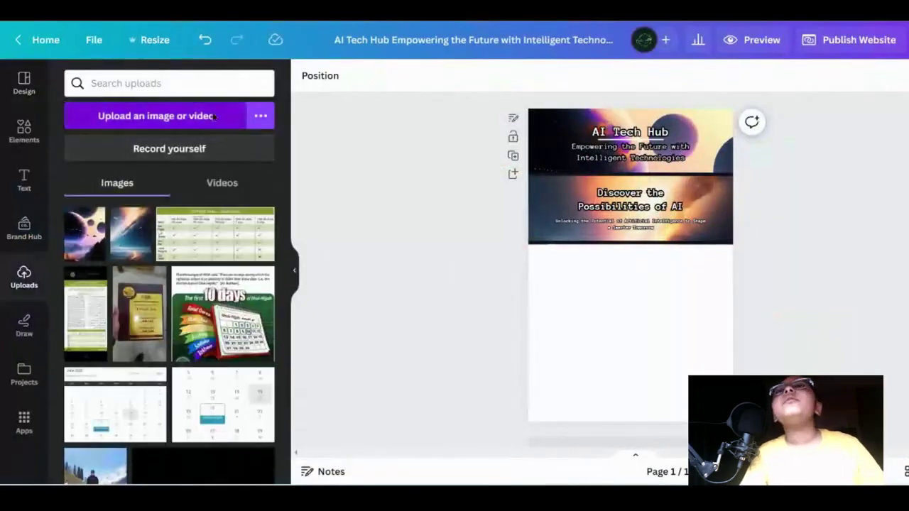
left_click(213, 116)
left_click(249, 199)
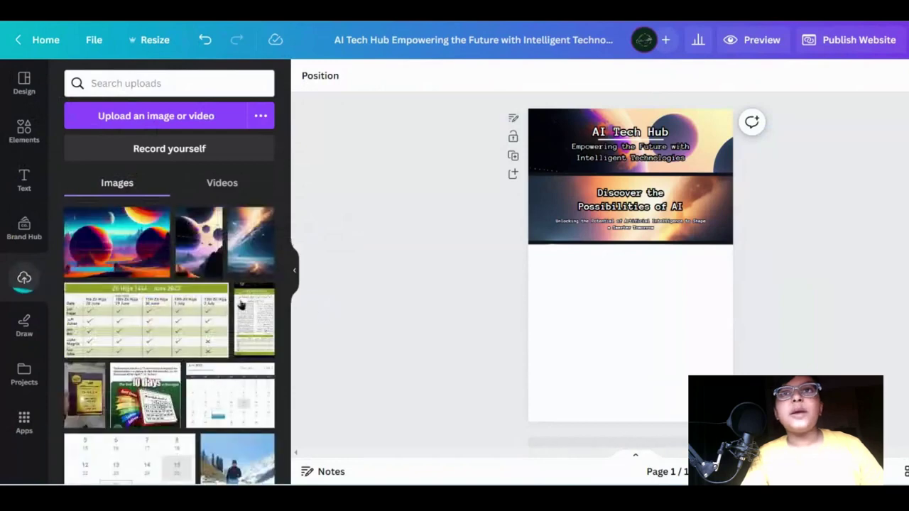
Place the planets globes image below the second section, enlarge it to the page width and send it behind the black divider line
left_click(117, 241)
mouse_move(598, 324)
left_mouse_down()
mouse_move(615, 300)
mouse_move(579, 326)
mouse_move(596, 311)
left_mouse_up()
left_click_drag(679, 345, 734, 376)
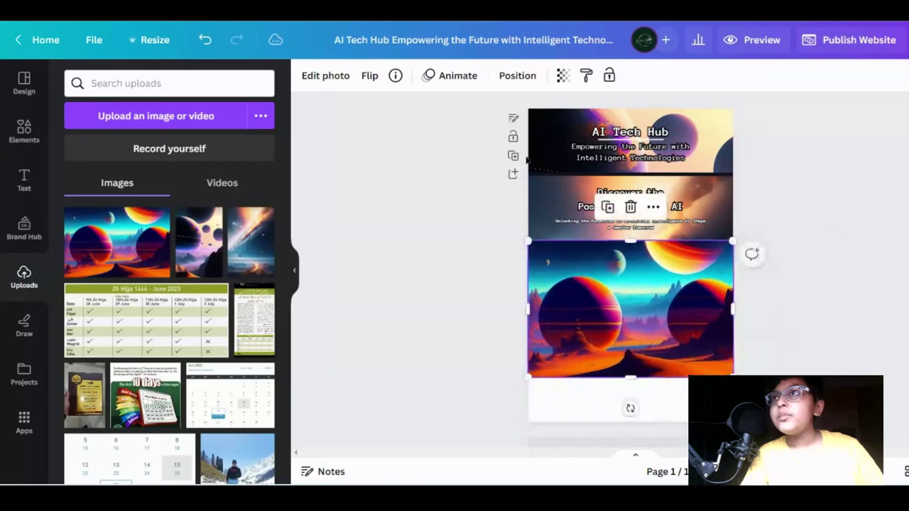
left_click(518, 76)
left_click(216, 137)
left_click(428, 264)
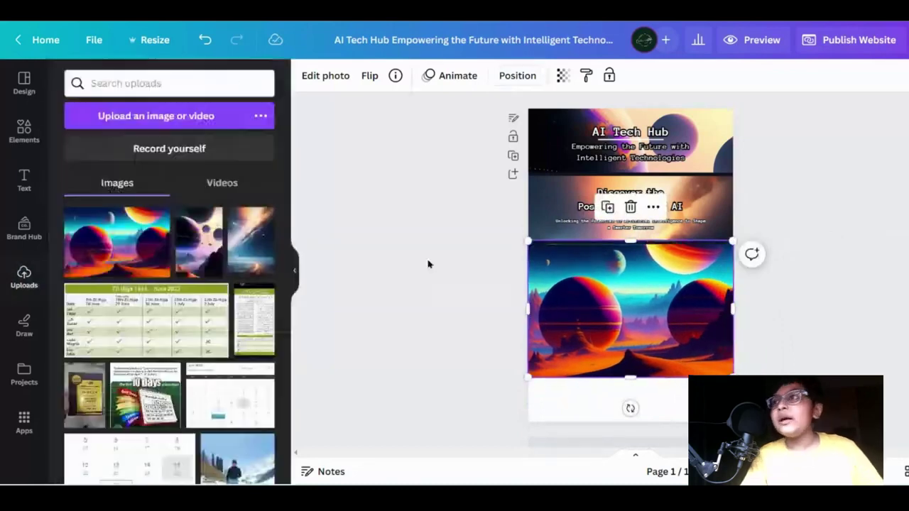
left_click(428, 264)
scroll(875, 264, "up", 5)
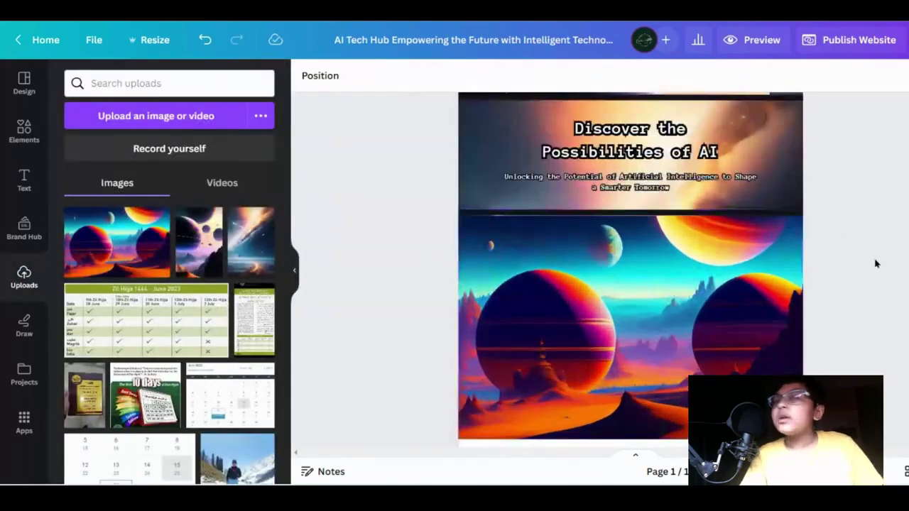
Enlarge the planets globes image downward so it fills a taller third section beneath the divider line
scroll(806, 290, "up", 3)
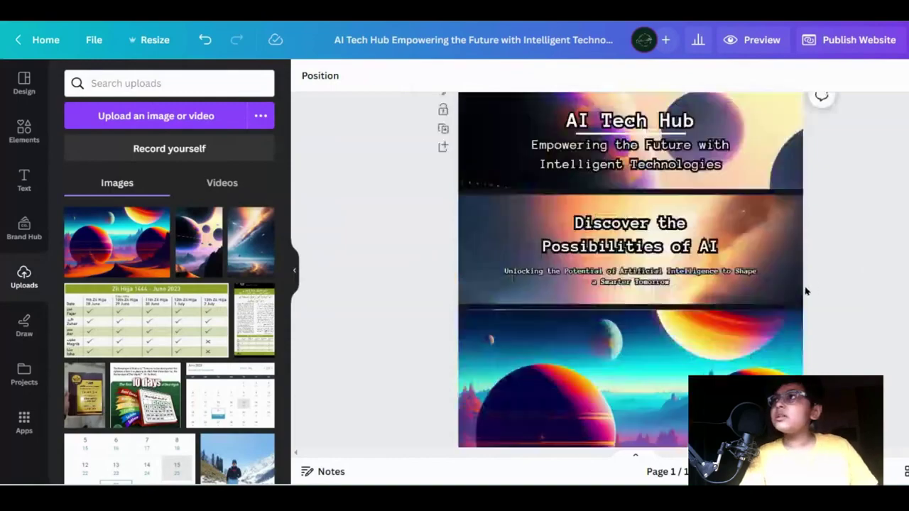
scroll(803, 291, "down", 6)
left_click(756, 282)
scroll(756, 283, "up", 3)
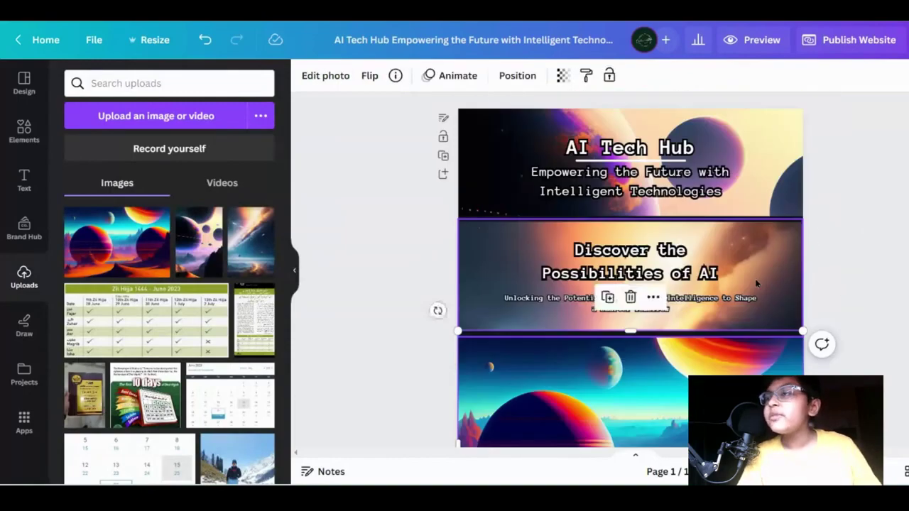
scroll(826, 107, "down", 3)
left_click_drag(626, 313, 629, 385)
left_click(897, 309)
scroll(833, 254, "up", 2)
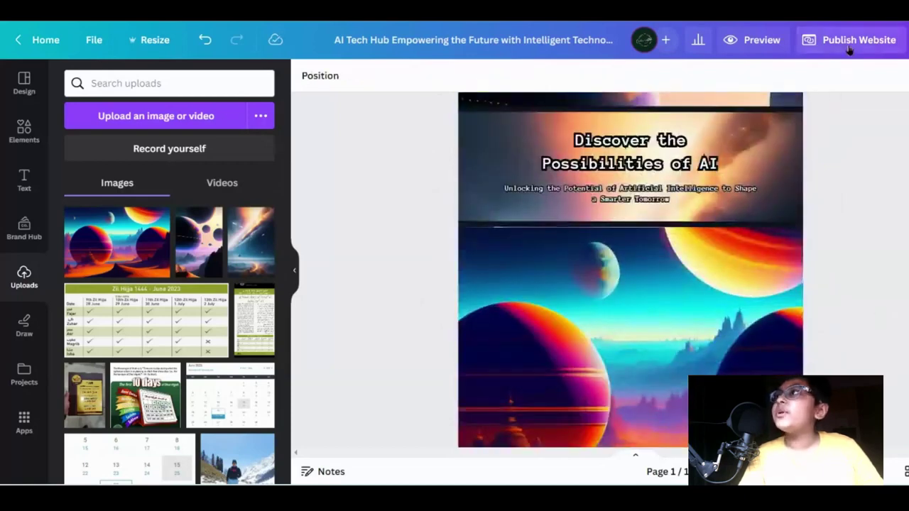
left_click(637, 227)
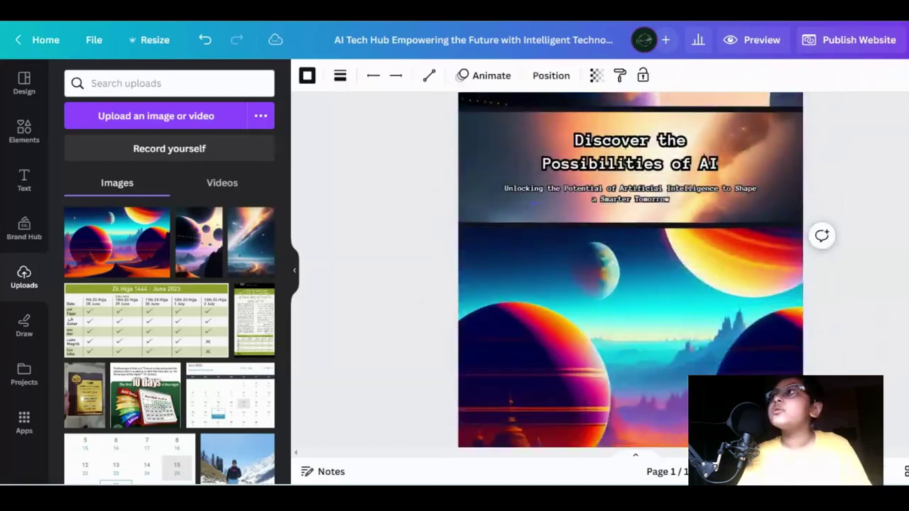
scroll(755, 70, "up", 2)
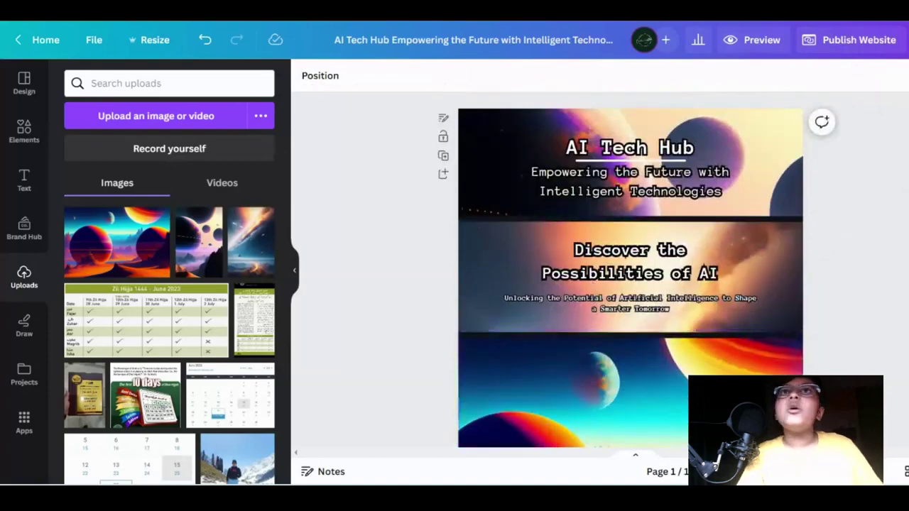
Reload the editor and review the headings and section transitions in the desktop website preview
key("ctrl+r")
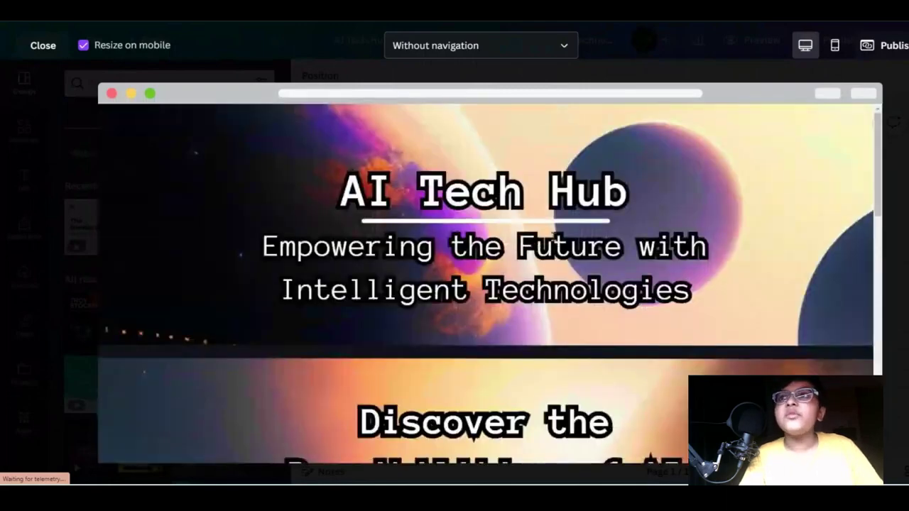
left_click_drag(352, 189, 654, 197)
left_click(504, 271)
scroll(503, 271, "down", 2)
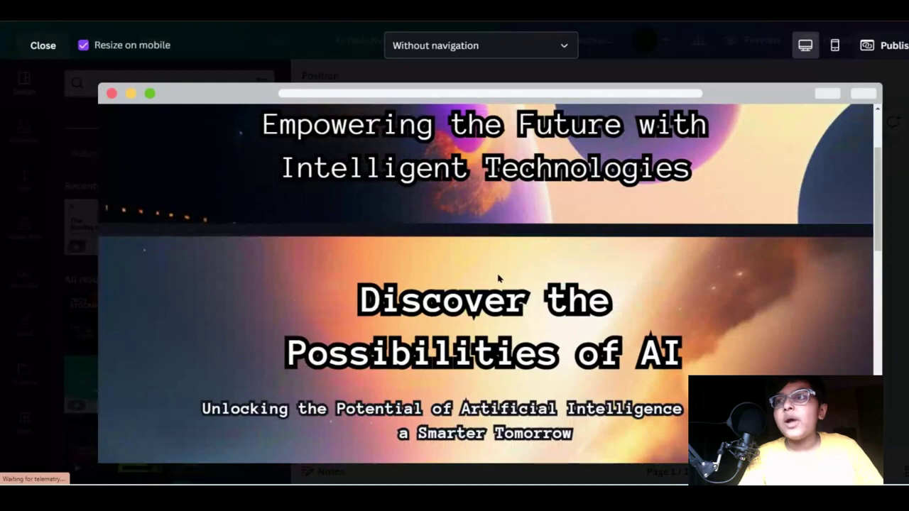
scroll(498, 278, "down", 5)
left_click(893, 258)
Switch to ChatGPT, copy the "Welcome to AI Tech Hub" paragraph under More Text and return to the Canva design
scroll(523, 396, "down", 4)
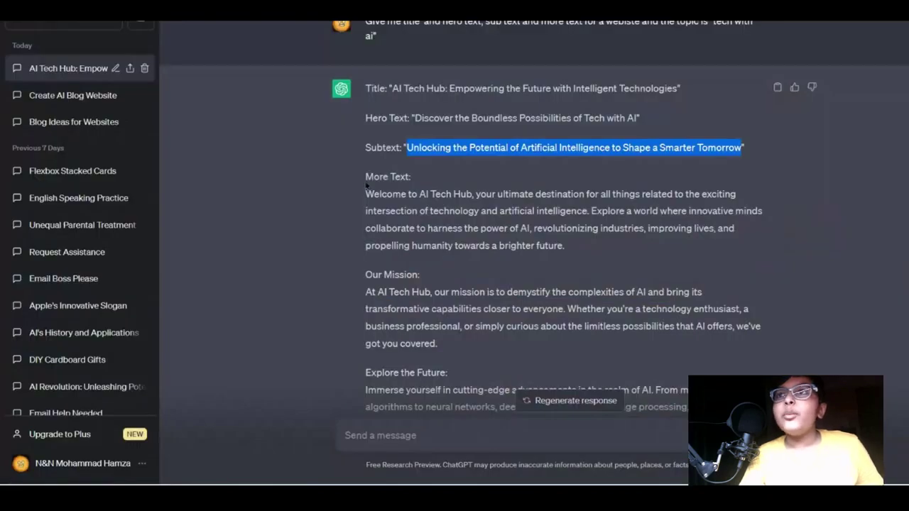
left_click_drag(365, 193, 610, 259)
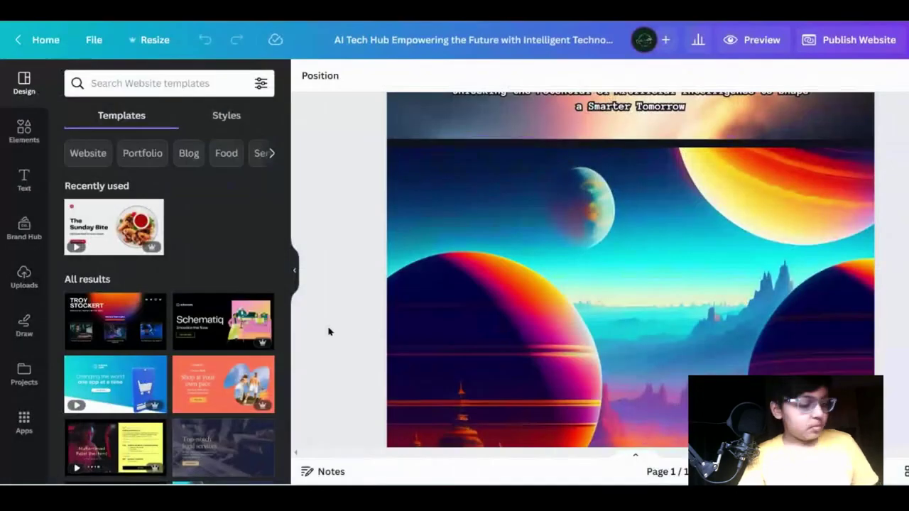
scroll(365, 312, "down", 2)
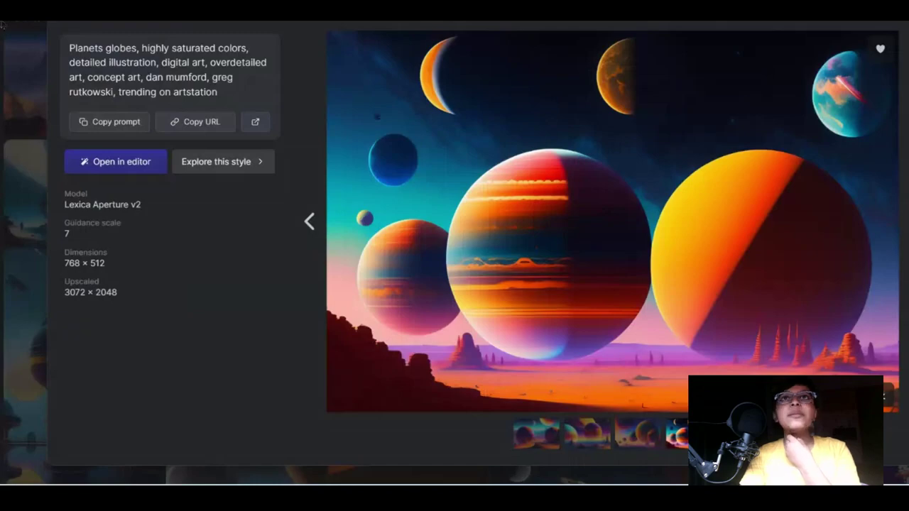
Switch to Lexica, leave the open planets image and search for "a dog that looks ai maded with realistic"
left_click(3, 25)
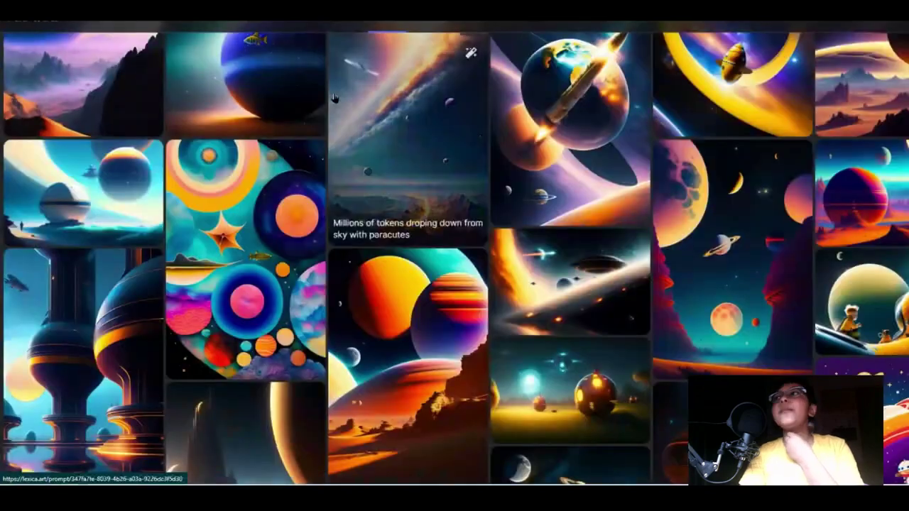
scroll(335, 98, "up", 10)
triple_click(537, 174)
type("a")
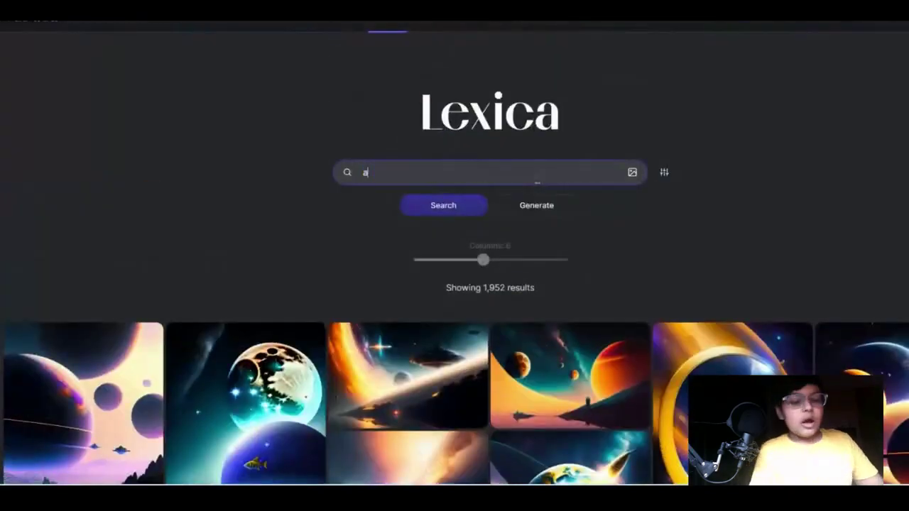
type(" dog that looks")
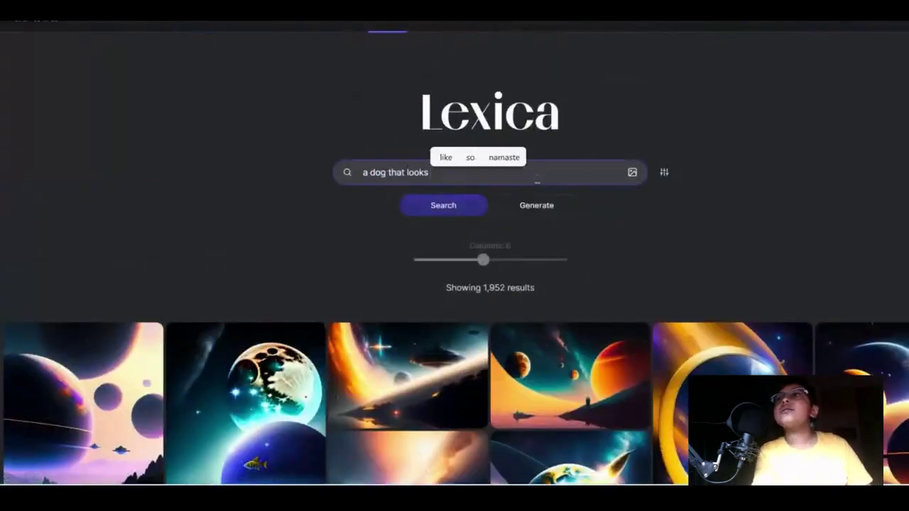
type(" al maded with ")
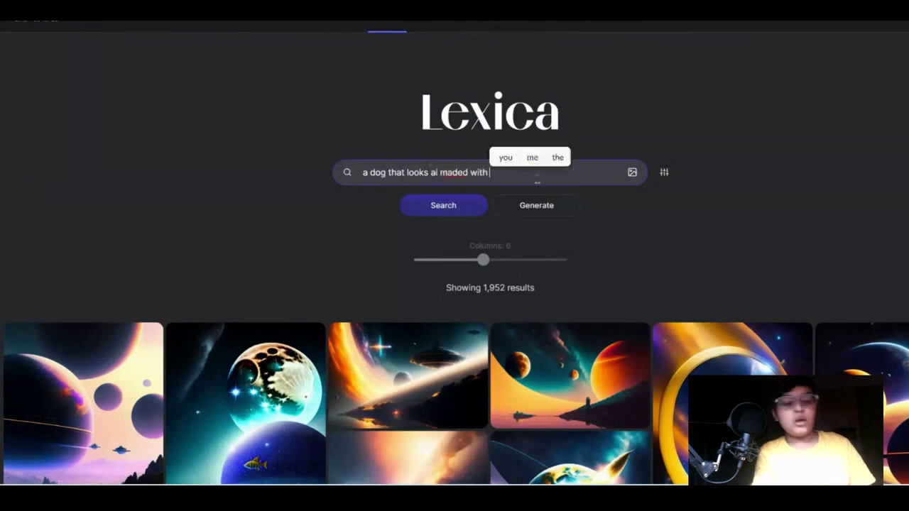
type("realisty")
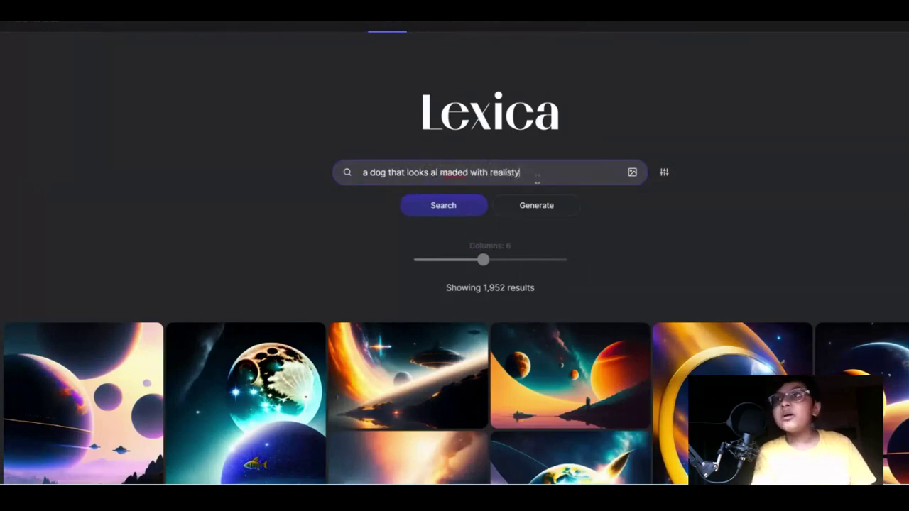
key("BackSpace")
key("BackSpace")
type("tic")
key("Return")
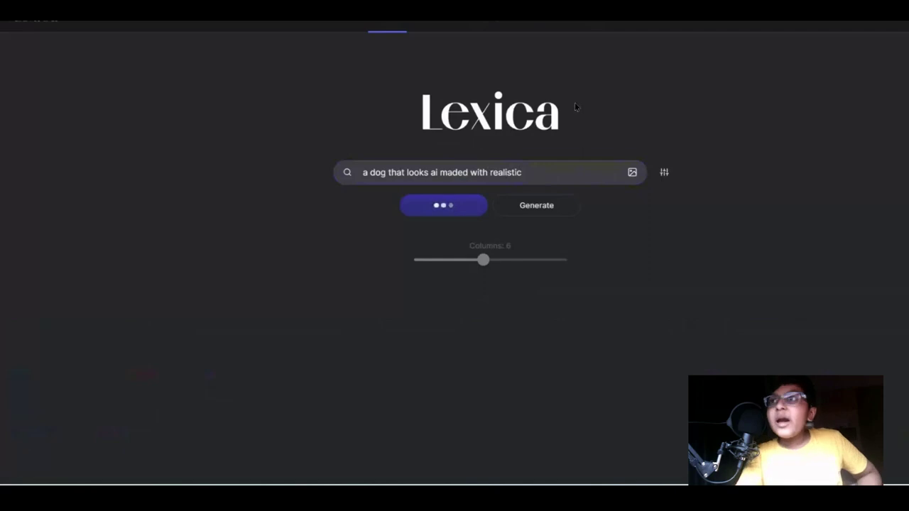
Choose the Brittany dog doomslayer image from the results and save it as a BRITTANY Dog as the doomslayer.jpg in Pictures
scroll(574, 102, "down", 2)
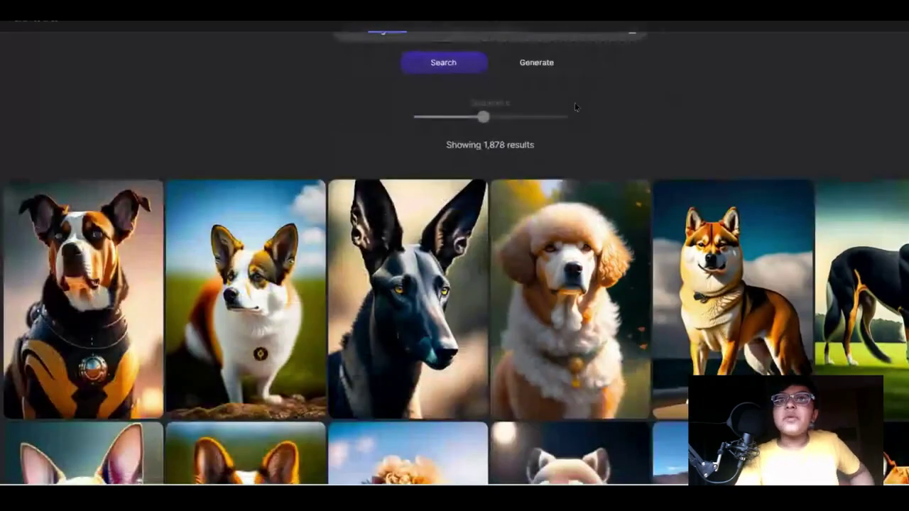
scroll(583, 156, "down", 2)
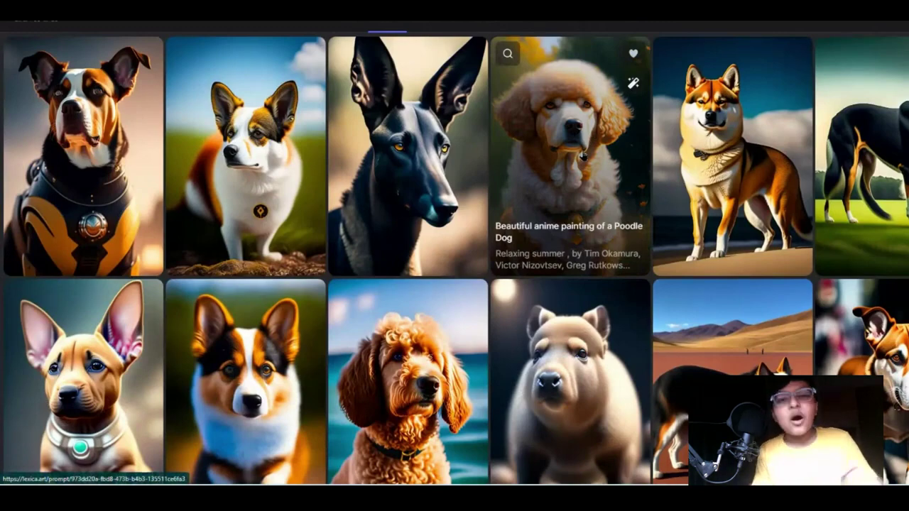
scroll(378, 159, "up", 4)
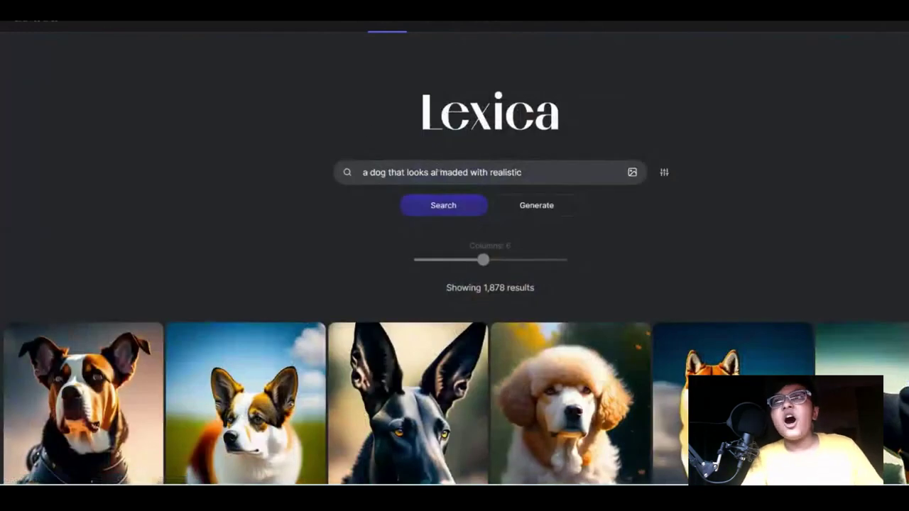
scroll(330, 223, "down", 2)
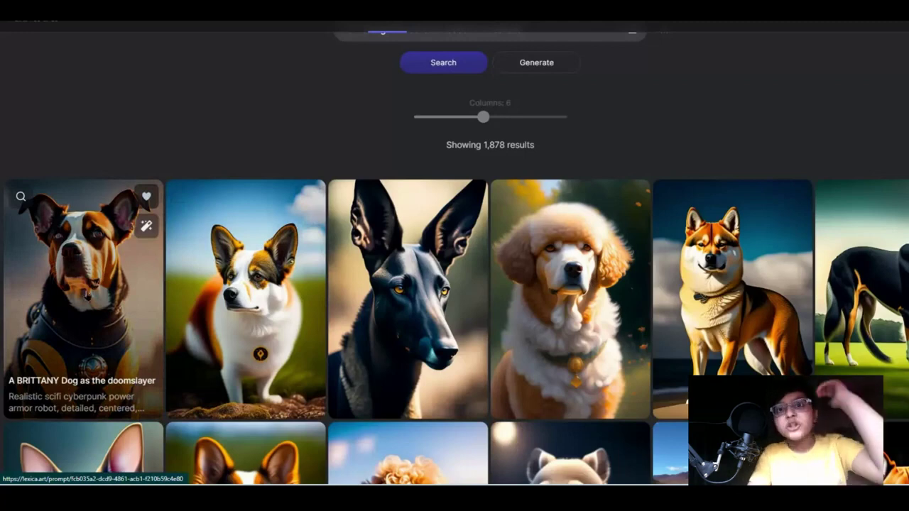
left_click(83, 298)
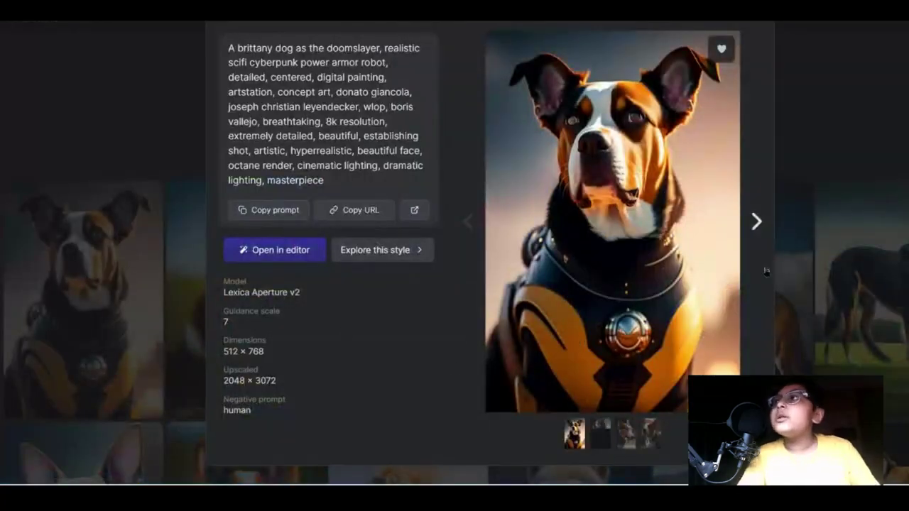
left_click(612, 221)
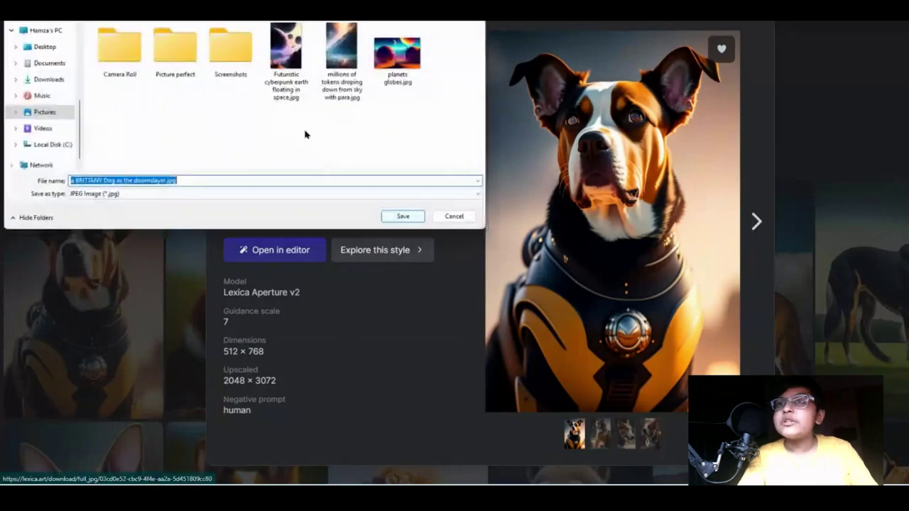
left_click(393, 217)
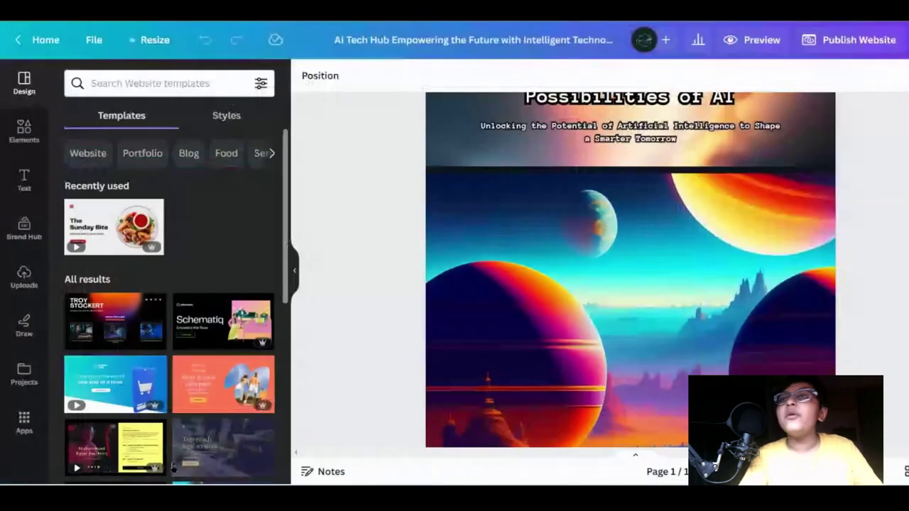
Switch back to Canva and upload the Brittany dog image to the uploads library
left_click(24, 229)
left_click(25, 277)
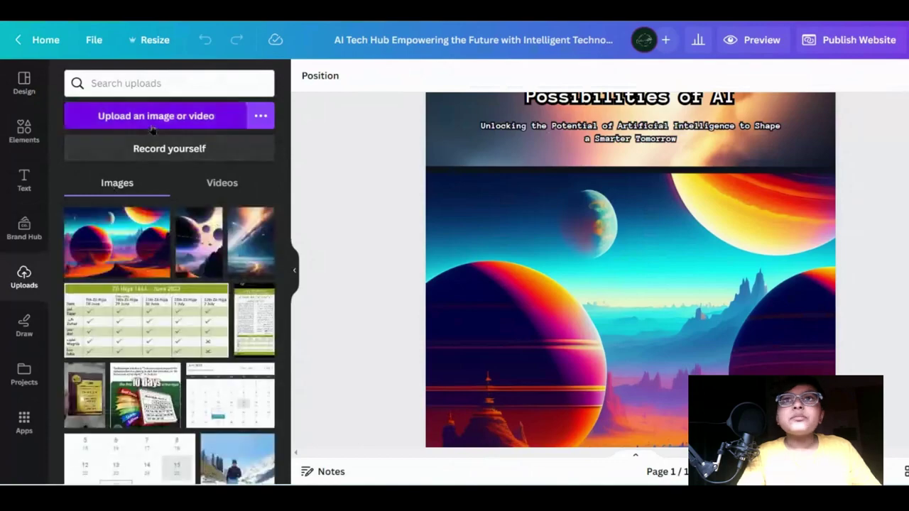
left_click(156, 115)
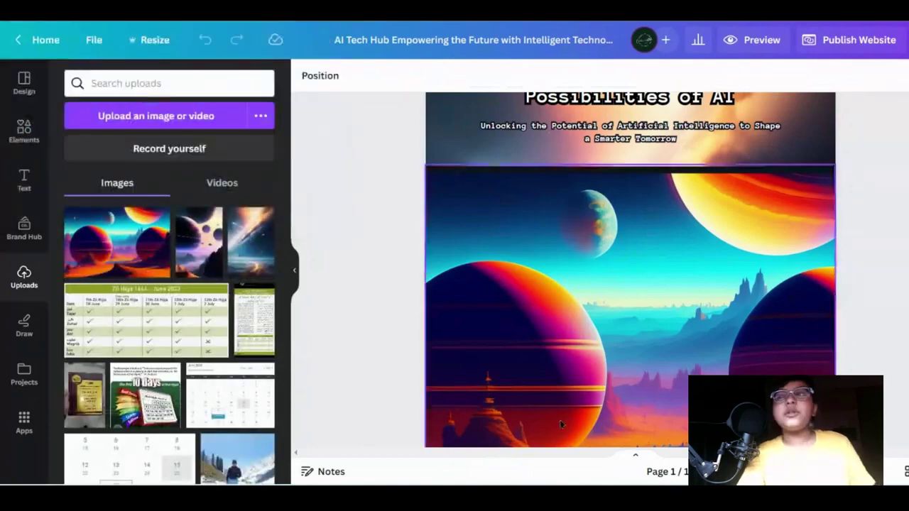
Paste the welcome paragraph onto the planets section, shrink it to about size 19.1 and fit it as a narrow block beside the left margin
key("ctrl+v")
scroll(635, 388, "down", 1)
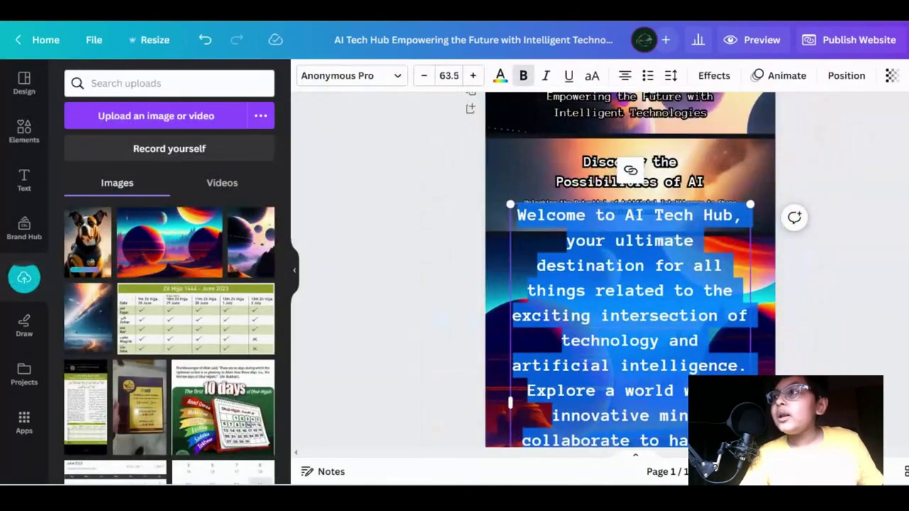
left_click_drag(753, 204, 607, 331)
left_click(659, 380)
left_click_drag(592, 396, 774, 305)
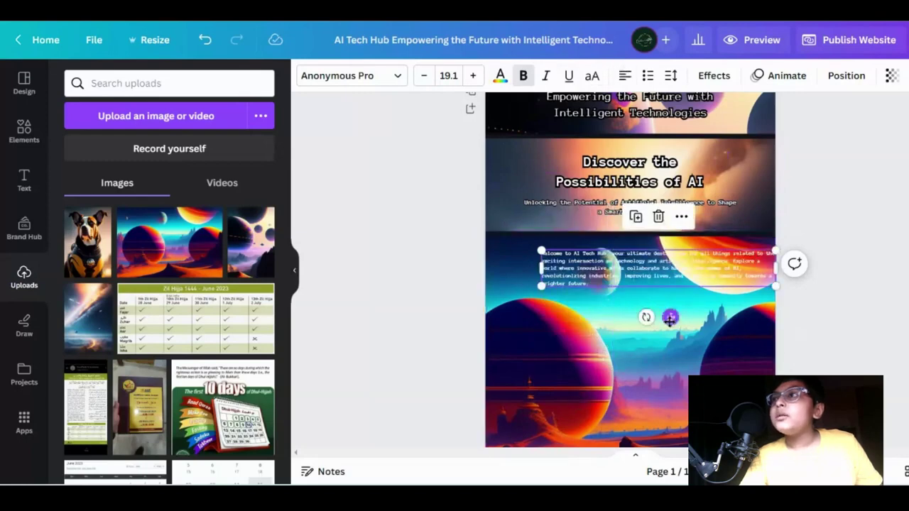
left_click_drag(670, 316, 621, 332)
left_click_drag(727, 288, 643, 290)
Apply an Outline effect to the welcome paragraph with thickness 129 and the black document color
left_click(713, 75)
left_click(232, 243)
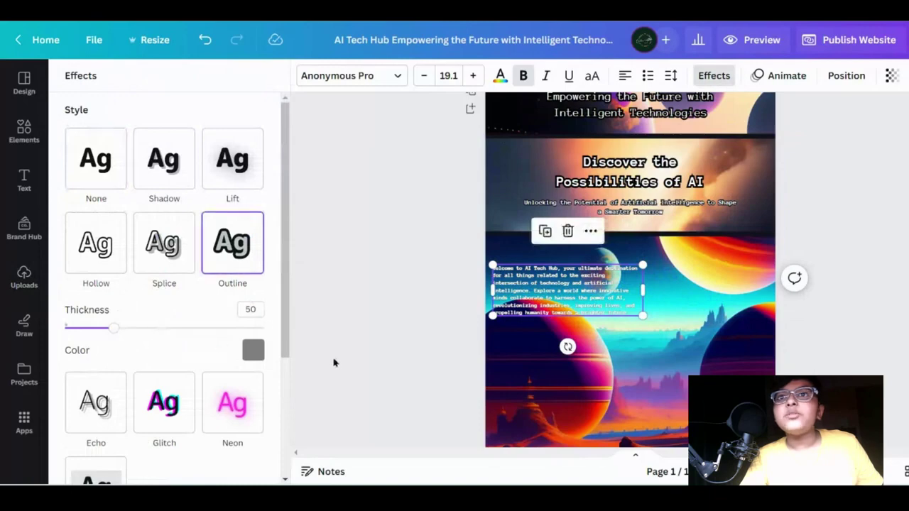
left_click(193, 327)
left_click(253, 349)
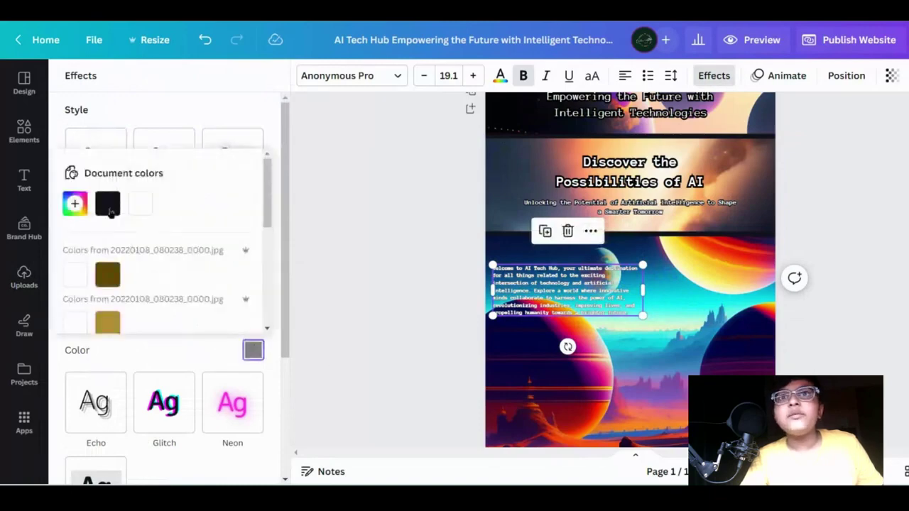
left_click(107, 205)
left_click(400, 268)
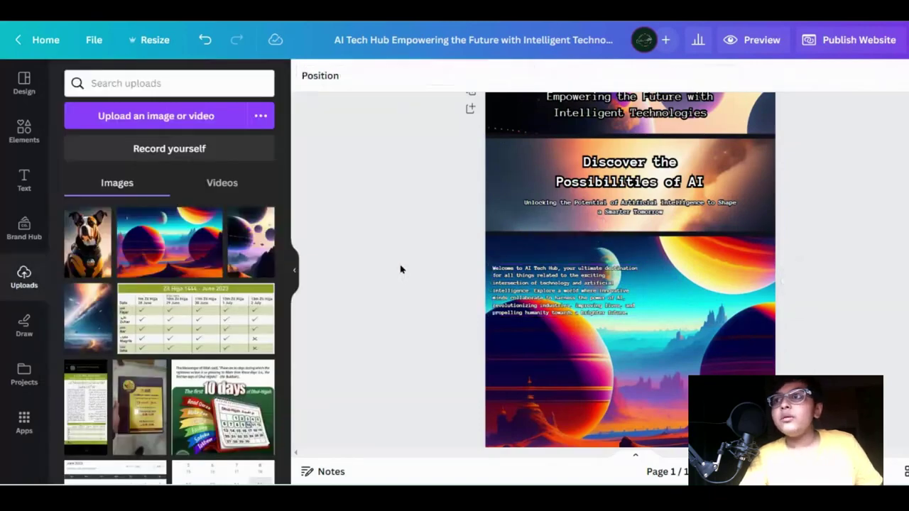
left_click(574, 311)
left_click(714, 76)
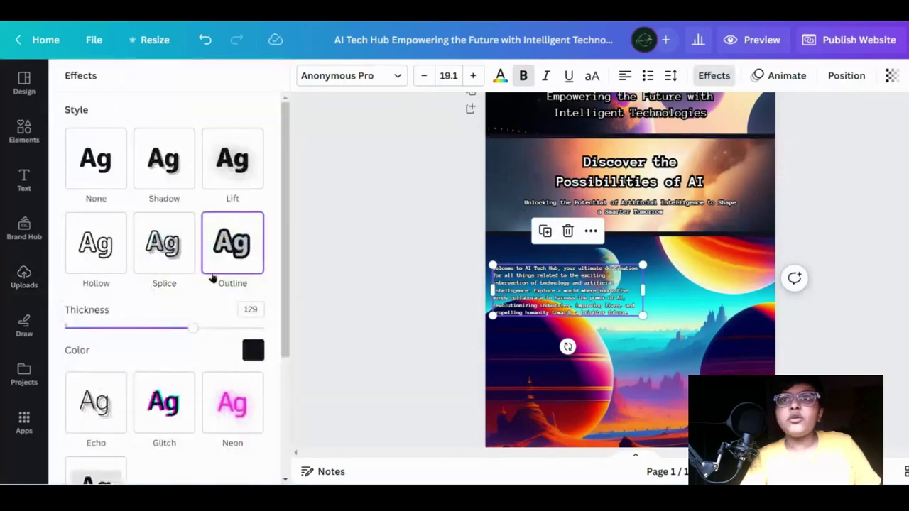
left_click(392, 270)
scroll(557, 289, "up", 4)
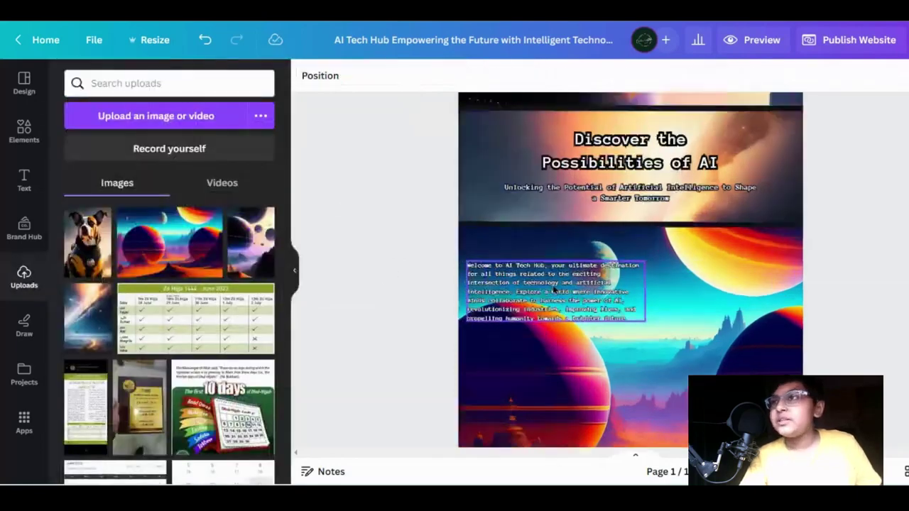
Enlarge the welcome paragraph to about size 25.8 and narrow its box so it wraps as a tall block on the planets section
left_click_drag(552, 287, 561, 277)
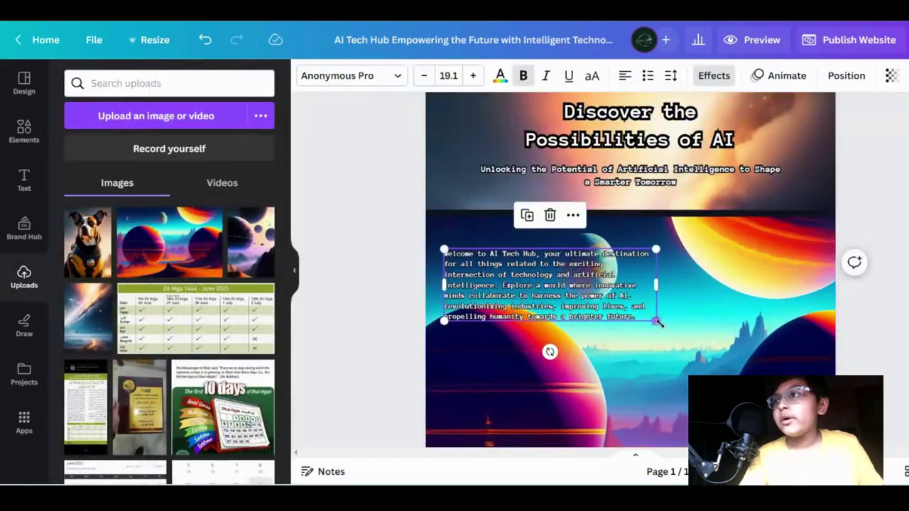
left_click_drag(657, 320, 730, 346)
left_click_drag(736, 292, 622, 358)
left_click(679, 374)
left_click(655, 359)
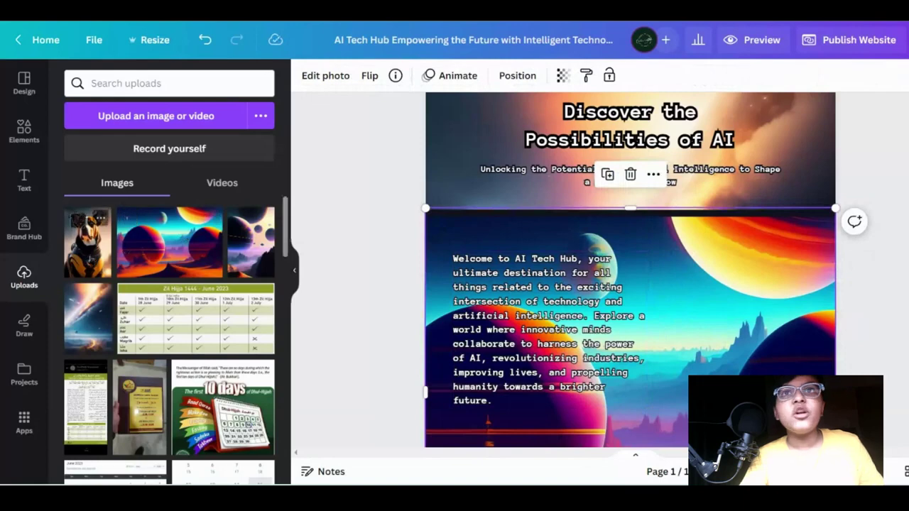
Add the Brittany dog image to the page and search the elements for "rectangle" to browse the matching frames
left_click(81, 227)
left_click(27, 129)
left_click(121, 85)
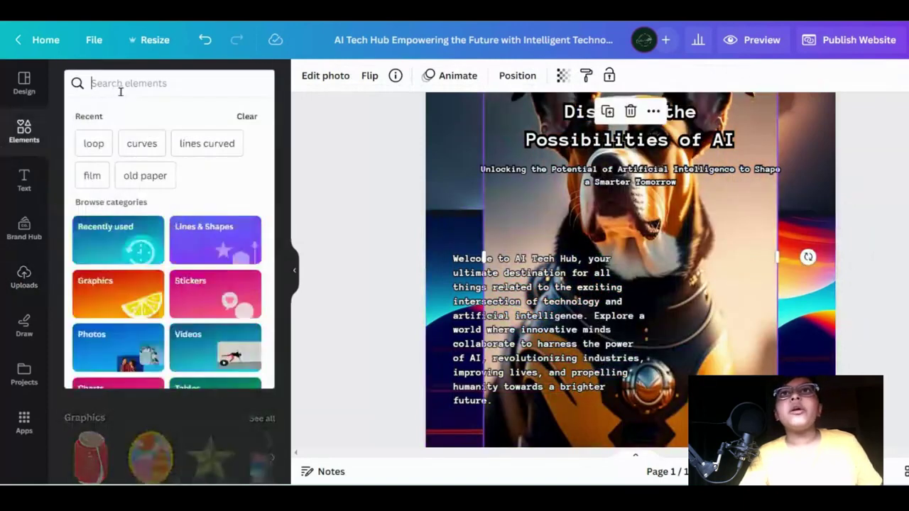
type("rectangle")
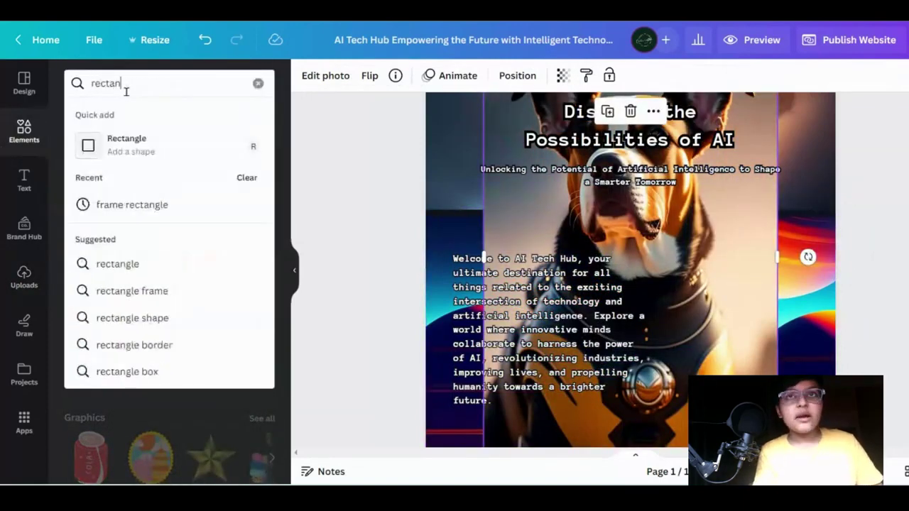
key("Return")
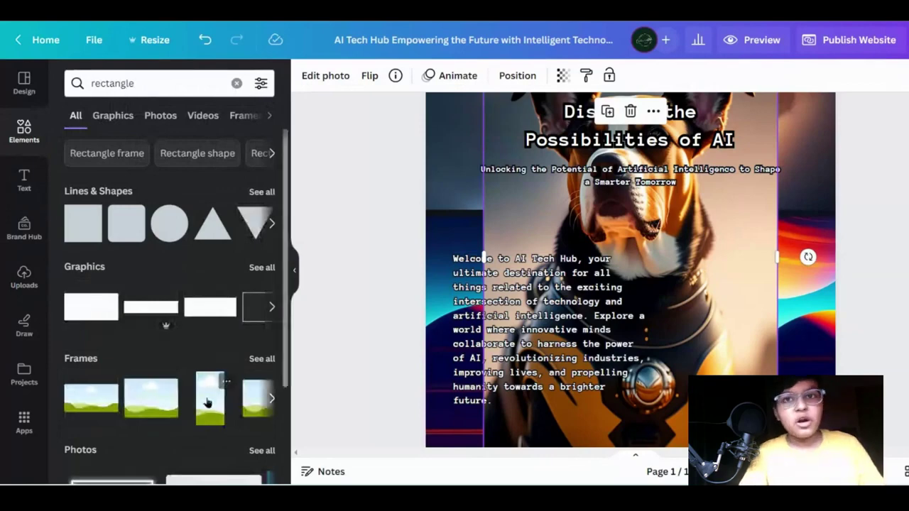
left_click(271, 401)
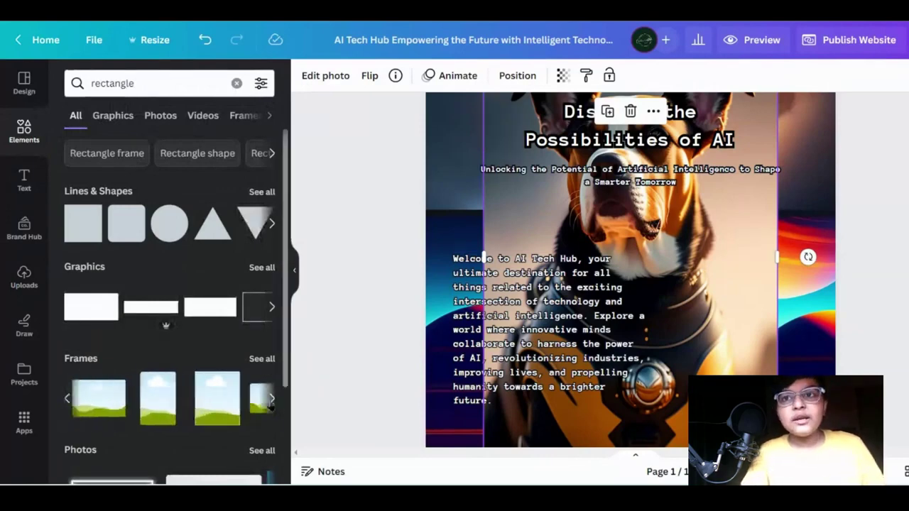
left_click(271, 401)
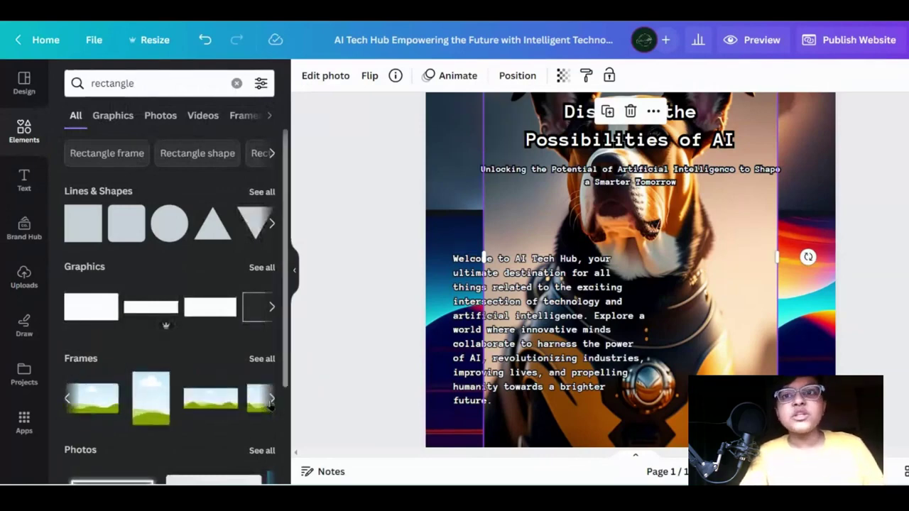
Try a square-cornered rectangular frame filled with the dog image beside the welcome paragraph, cropped to the dog's face
left_click_drag(81, 399, 760, 319)
left_click_drag(699, 290, 755, 372)
double_click(723, 283)
left_click(890, 361)
double_click(792, 326)
left_click(792, 326)
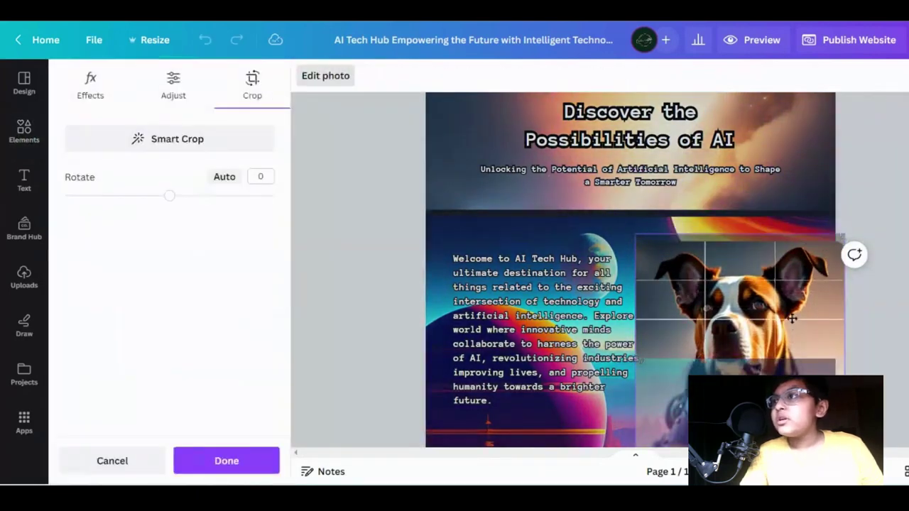
left_click(367, 301)
Narrow the rectangle search results to frames only
scroll(162, 376, "down", 3)
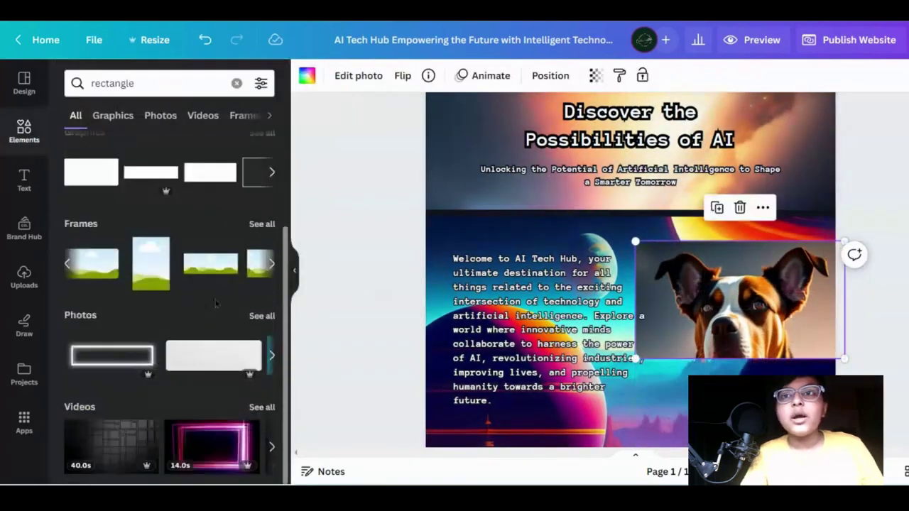
left_click(271, 264)
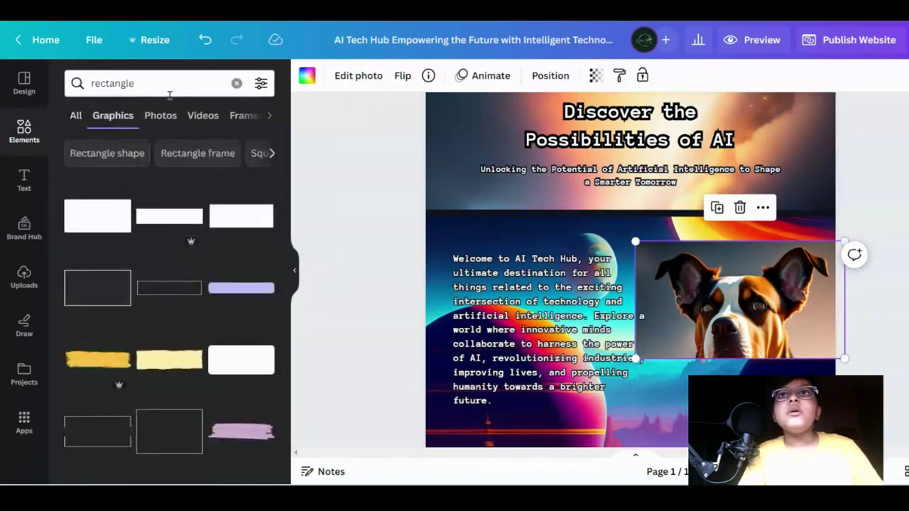
left_click(270, 116)
left_click(210, 115)
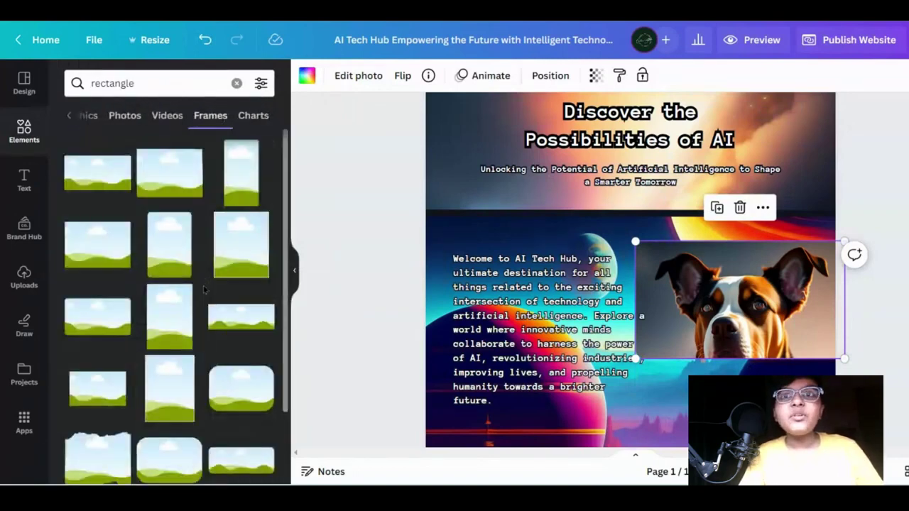
Try another rectangle frame over the dog picture, undo the recent frame edits and delete the rectangular frame
left_click_drag(108, 320, 693, 295)
key("ctrl+z")
key("ctrl+z")
key("ctrl+z")
key("ctrl+z")
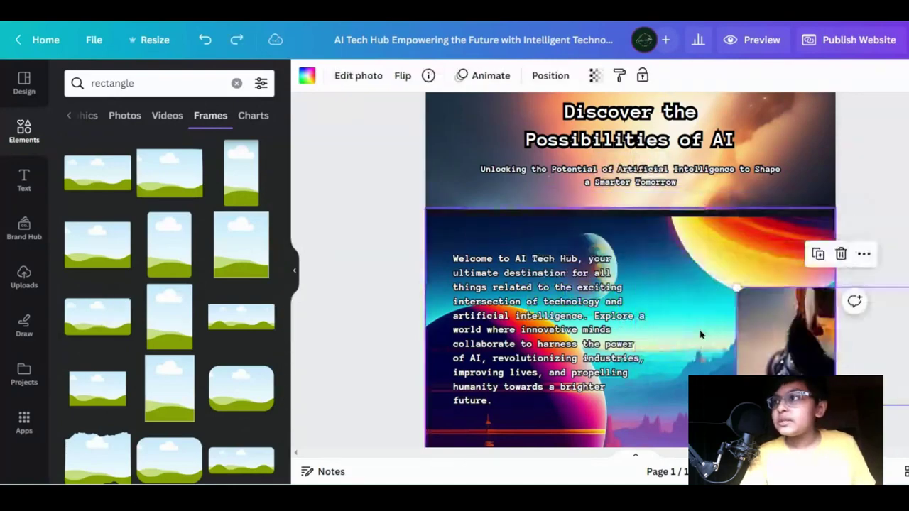
key("Delete")
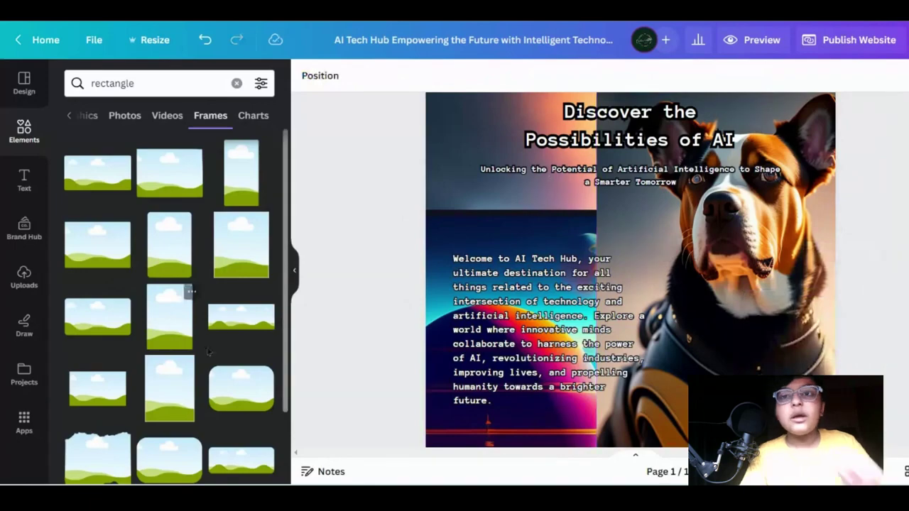
Insert a rounded rectangle frame filled with the dog image, reposition the crop on the dog's face and place it beside the welcome paragraph
scroll(178, 465, "down", 2)
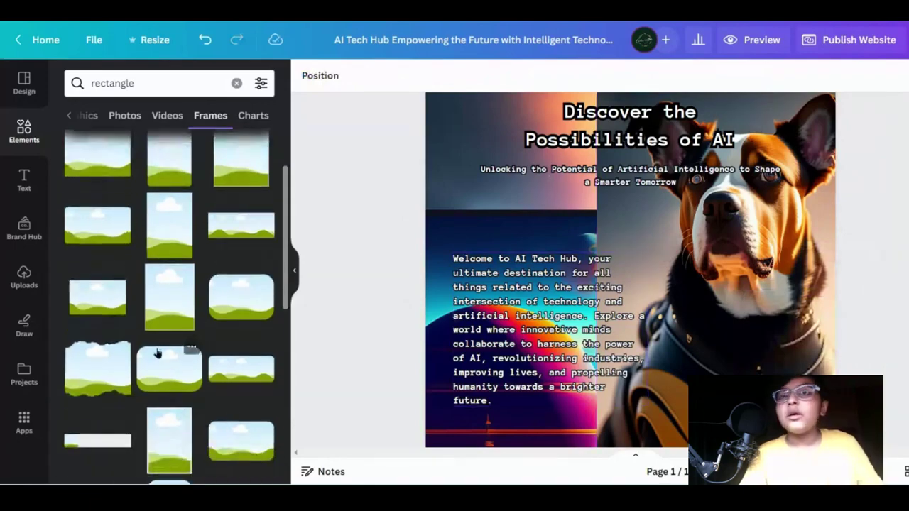
left_click(158, 352)
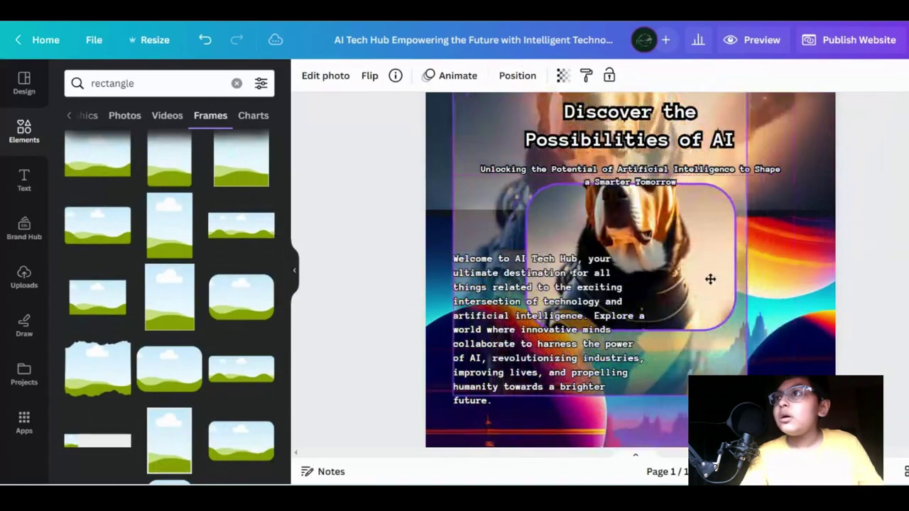
double_click(710, 279)
left_click_drag(705, 282, 704, 374)
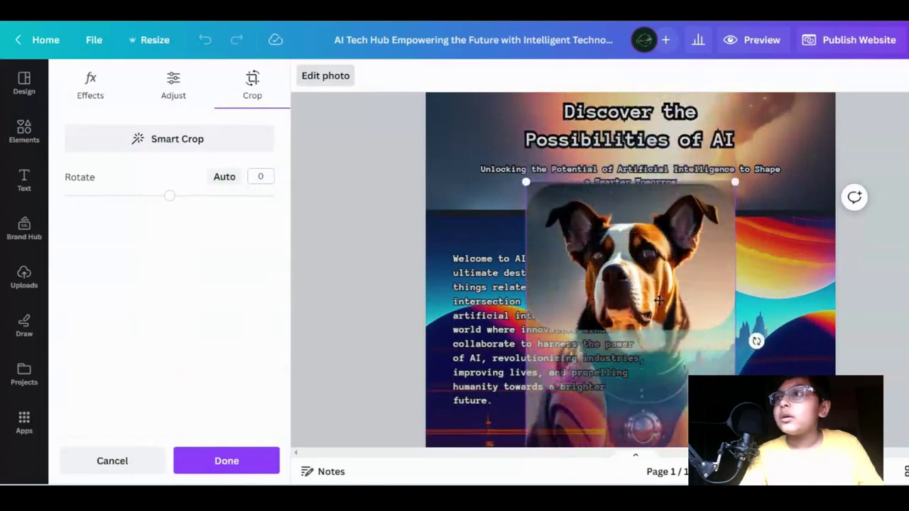
left_click_drag(659, 301, 659, 293)
left_click(770, 298)
left_click_drag(713, 299, 795, 363)
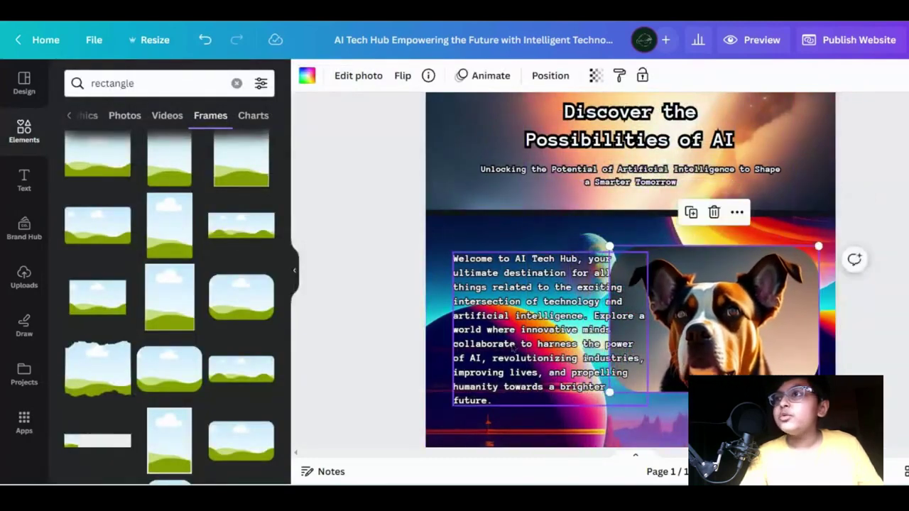
Shift the rounded dog frame slightly down so its upper edge lines up with the welcome paragraph
left_click(514, 347)
left_click(557, 342)
left_click(731, 362)
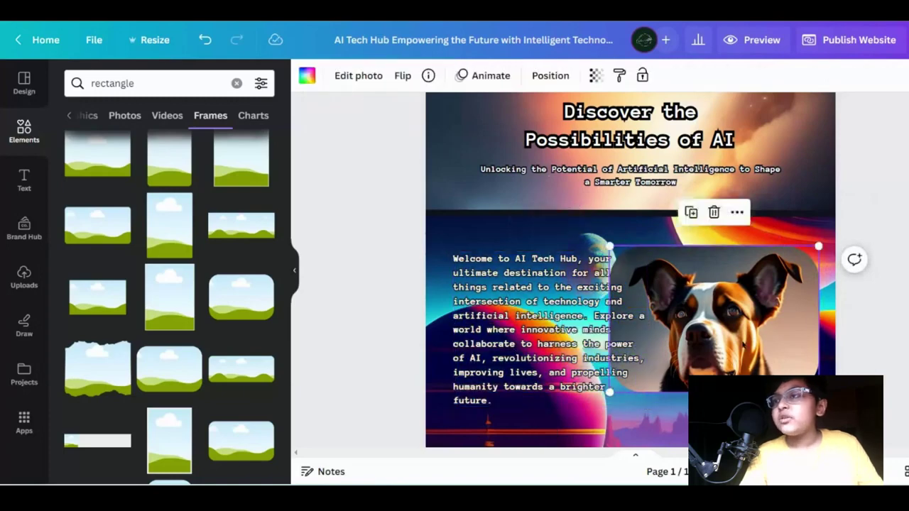
left_click(865, 335)
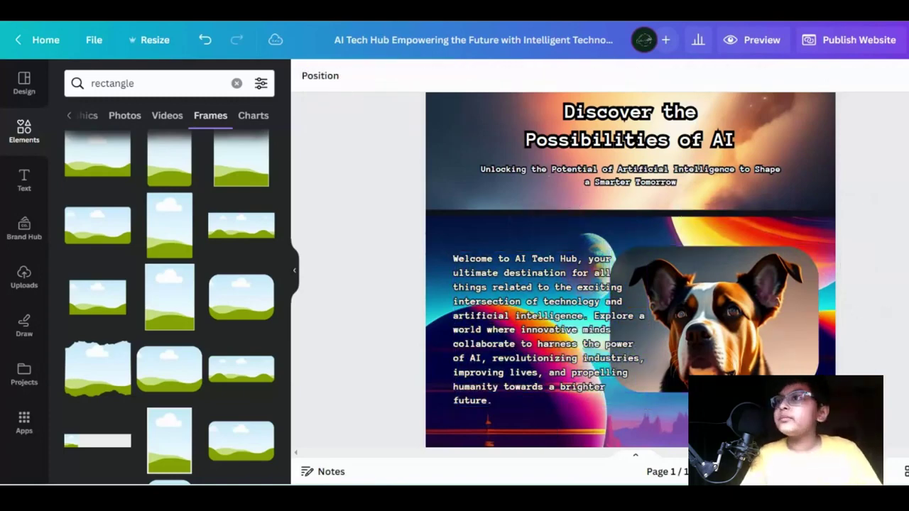
left_click(497, 316)
left_click(815, 348)
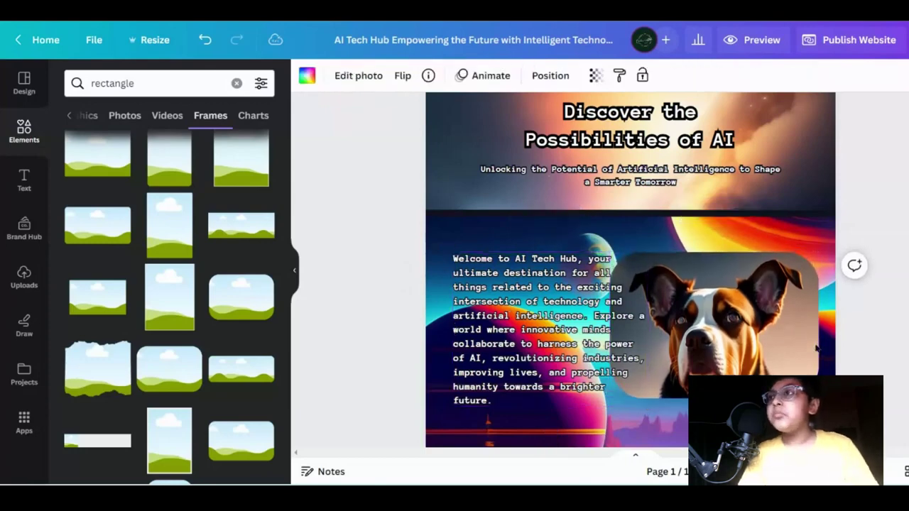
left_click(902, 399)
Try to adjust the width of the welcome paragraph where it overlaps the dog frame
left_click(593, 340)
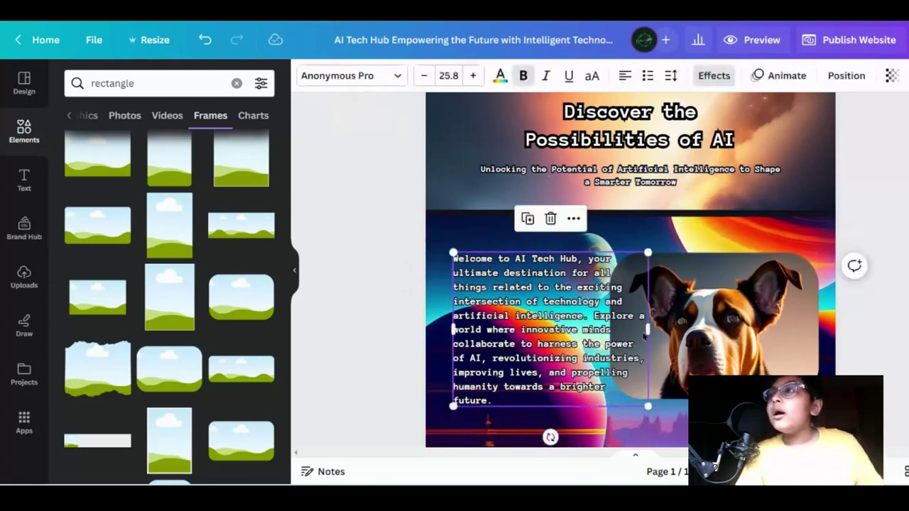
left_click(648, 330)
mouse_move(648, 329)
left_mouse_down()
mouse_move(629, 329)
mouse_move(648, 335)
left_mouse_up()
left_click(856, 347)
left_click(630, 334)
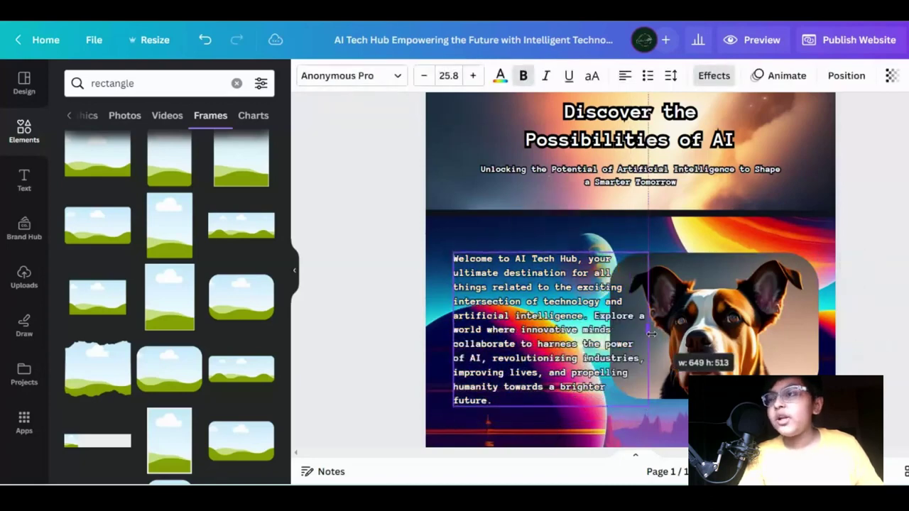
left_click(811, 368)
key("Escape")
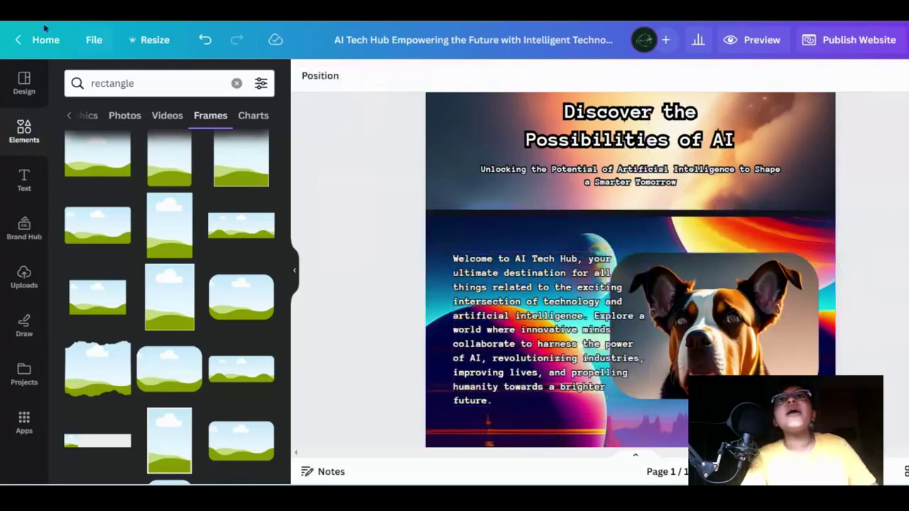
Reload the design and preview the website, examining the headings, welcome paragraph and dog image on the desktop layout
key("F5")
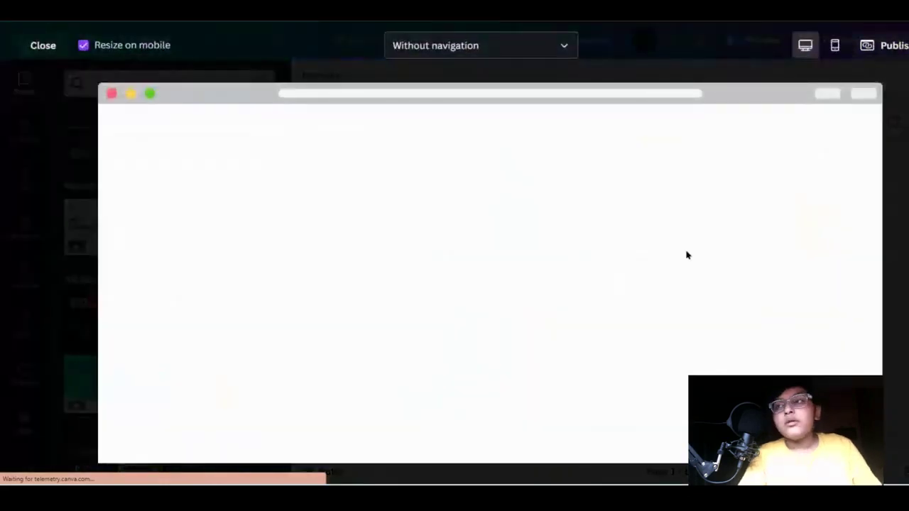
scroll(671, 264, "down", 2)
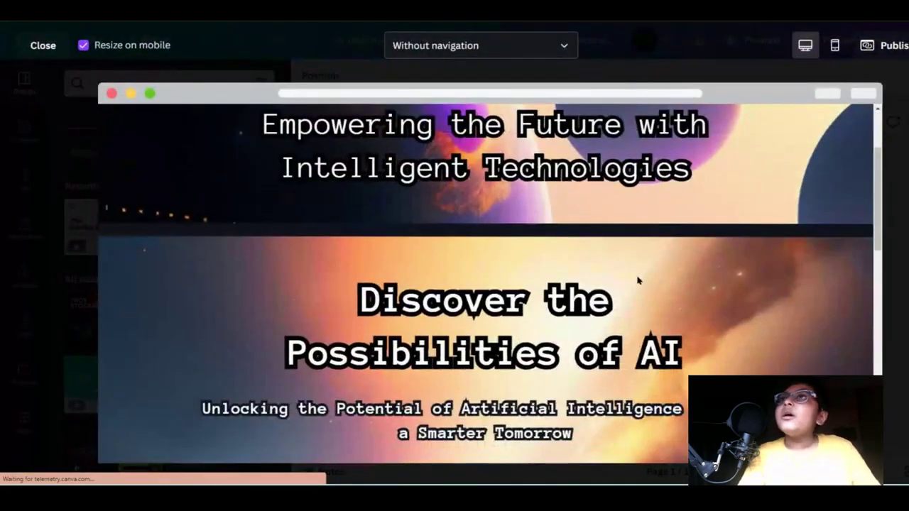
scroll(589, 289, "up", 2)
scroll(590, 291, "down", 10)
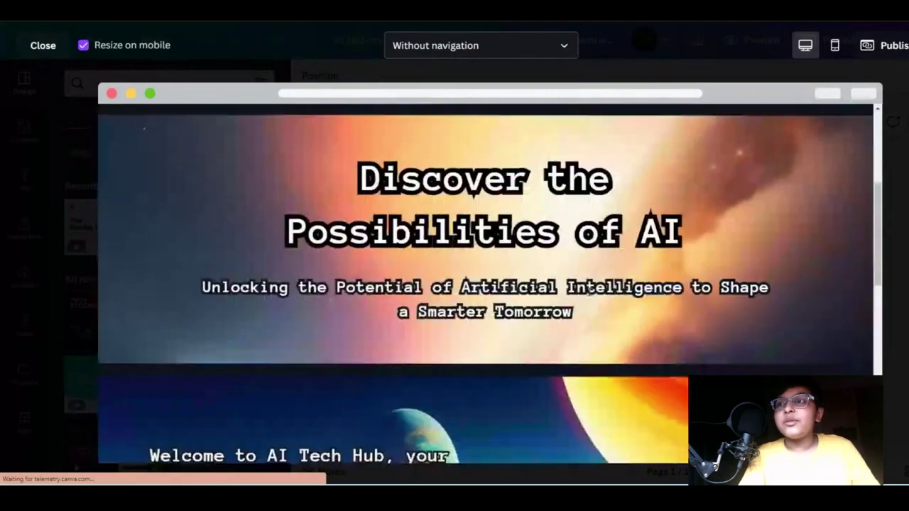
scroll(595, 287, "up", 2)
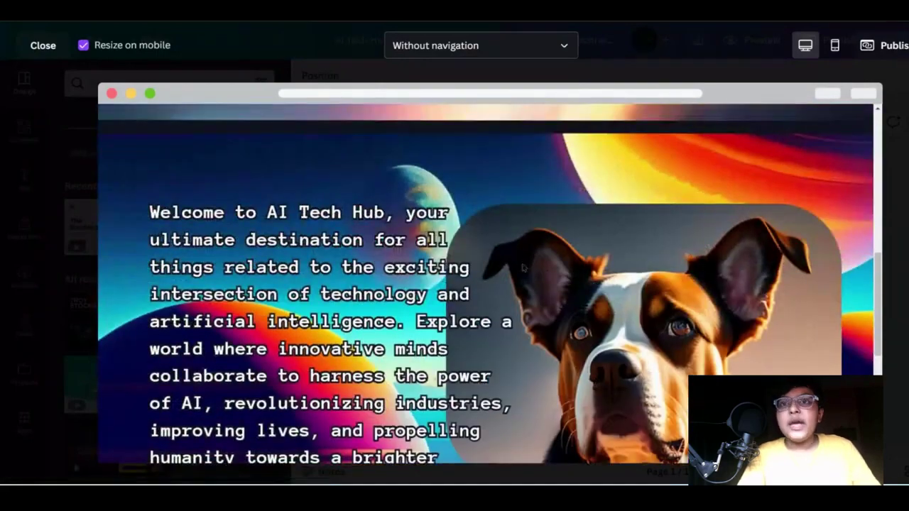
scroll(523, 267, "down", 2)
left_click_drag(515, 327, 658, 298)
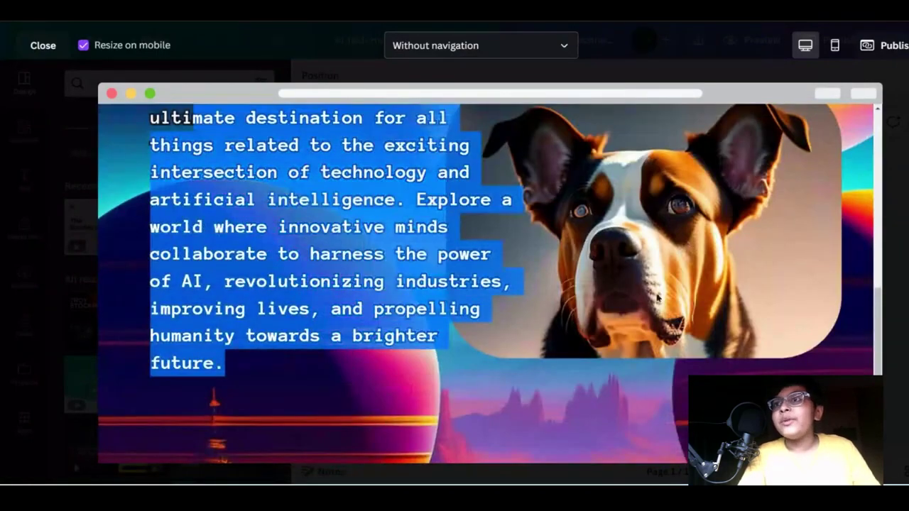
left_click(659, 299)
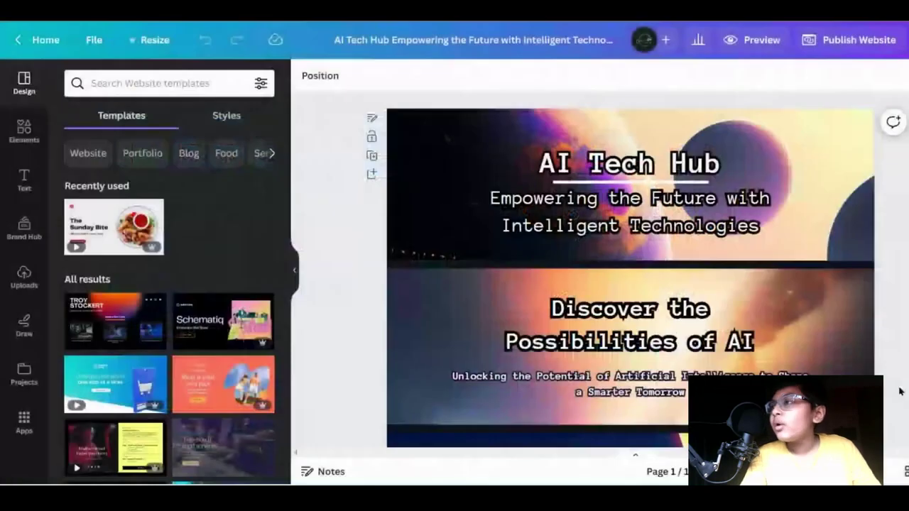
Copy the black divider line beneath the "Discover the Possibilities of AI" section and paste it onto the lower planets section
scroll(896, 382, "down", 5)
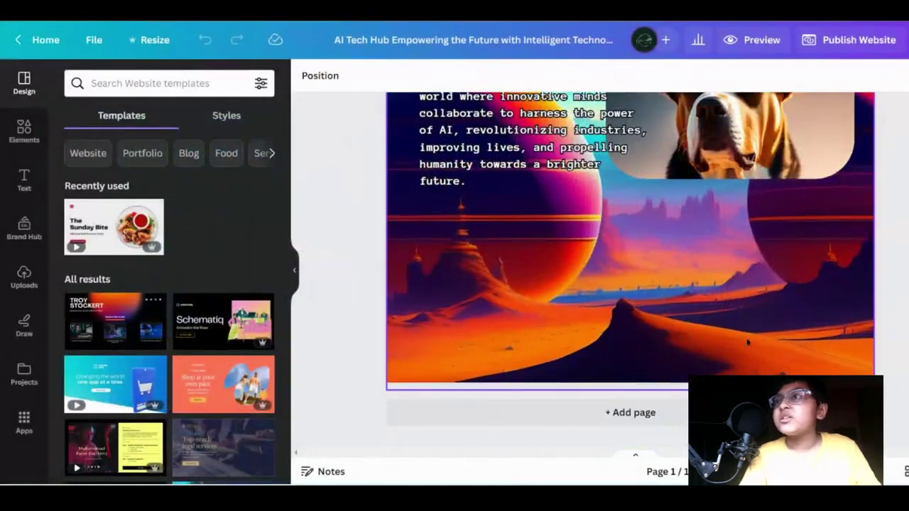
scroll(731, 340, "up", 3)
scroll(731, 340, "down", 3)
scroll(731, 340, "up", 4)
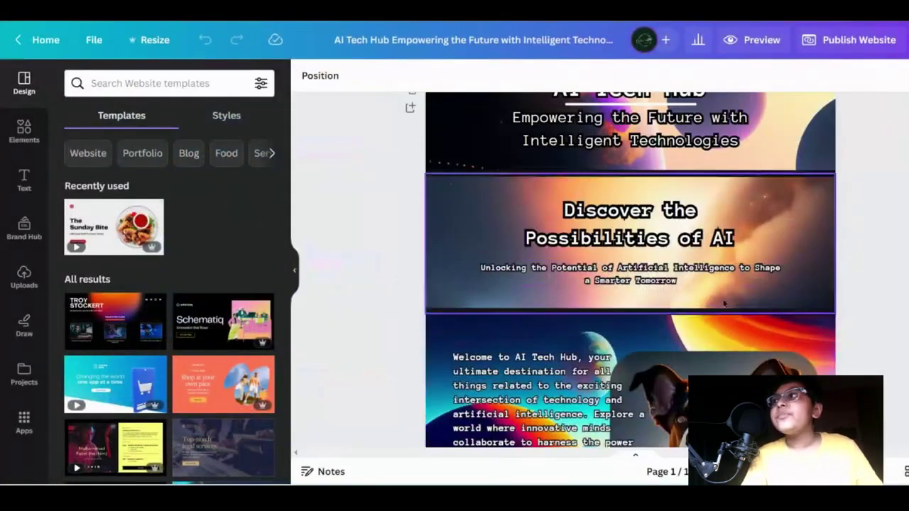
left_click(724, 308)
scroll(722, 307, "down", 4)
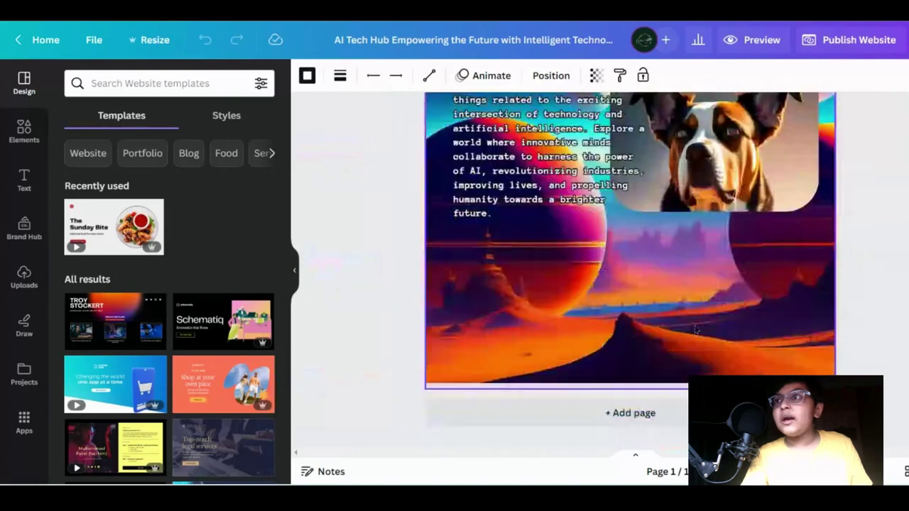
key("ctrl+v")
Move the pasted divider line up across the planets section to just below the dog frame and welcome paragraph
key("Up")
key("Up")
key("Up")
key("Up")
key("Up")
key("Up")
key("Up")
key("Up")
key("Up")
key("Up")
key("Up")
key("Up")
key("Up")
key("Up")
key("Up")
key("Up")
key("Up")
key("Up")
key("Up")
key("Up")
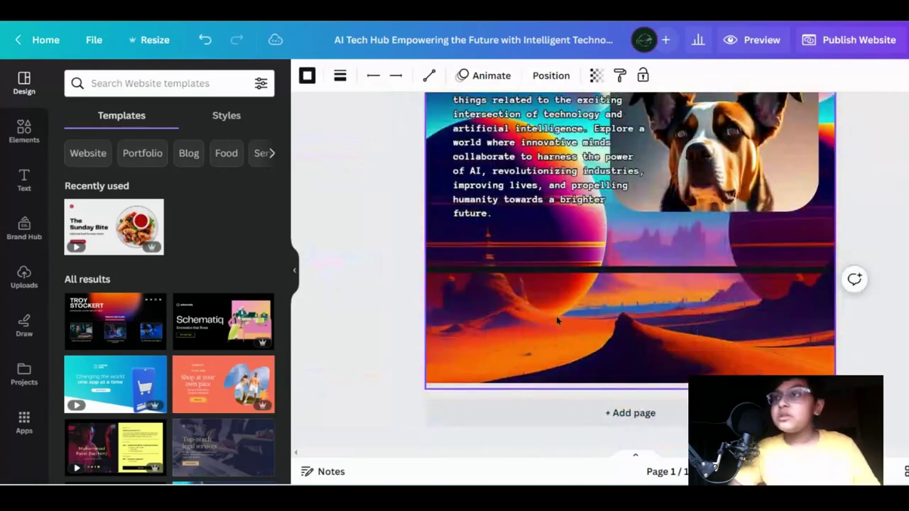
key("Up")
key("Up")
key("Up")
key("Up")
key("Up")
key("Up")
key("Up")
key("Up")
key("Up")
key("Up")
key("Up")
key("Up")
key("Up")
key("Up")
key("Up")
key("Up")
key("Up")
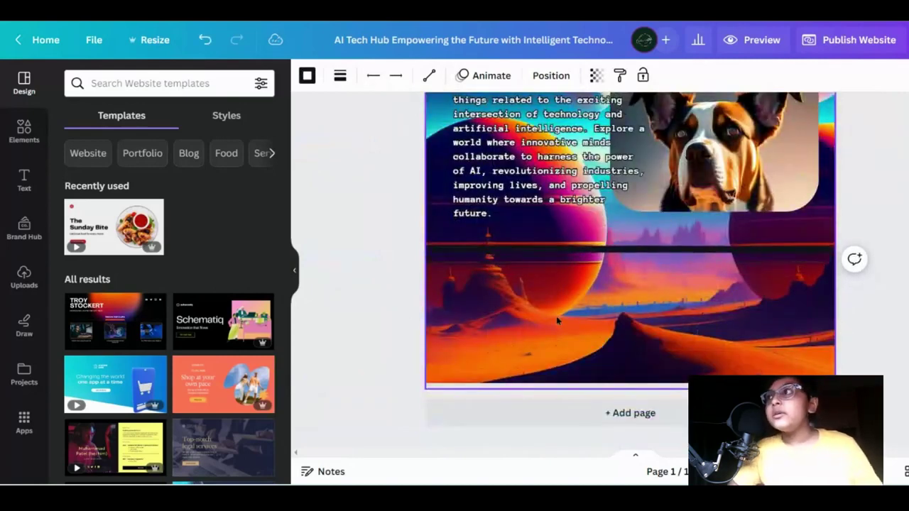
left_click(556, 320)
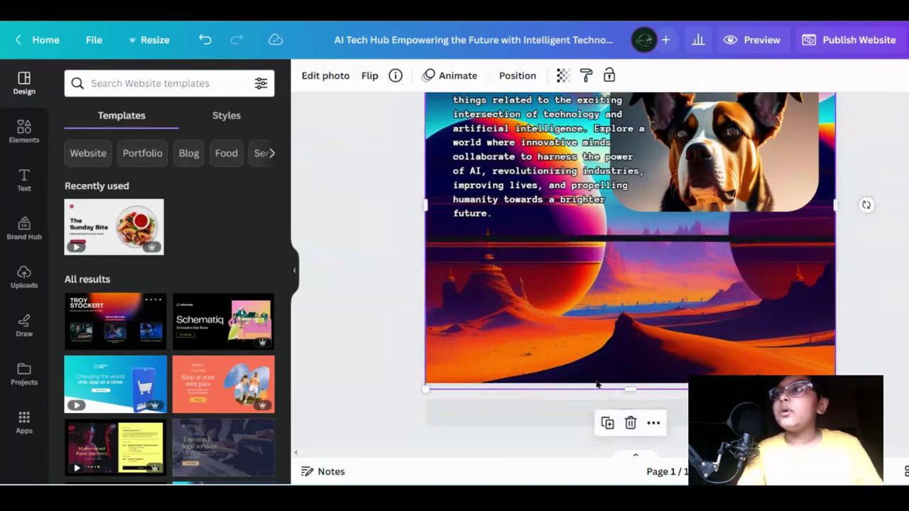
Crop the bottom of the planets background image up to the black divider line beneath the dog frame
left_click_drag(630, 383, 632, 239)
left_click(693, 373)
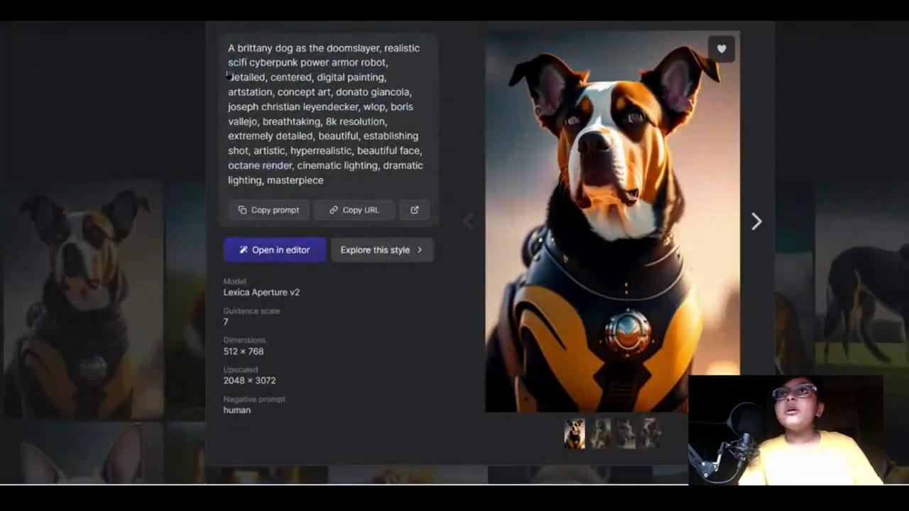
Switch to Lexica, close the dog image's detail view and search the images for "space"
left_click(114, 148)
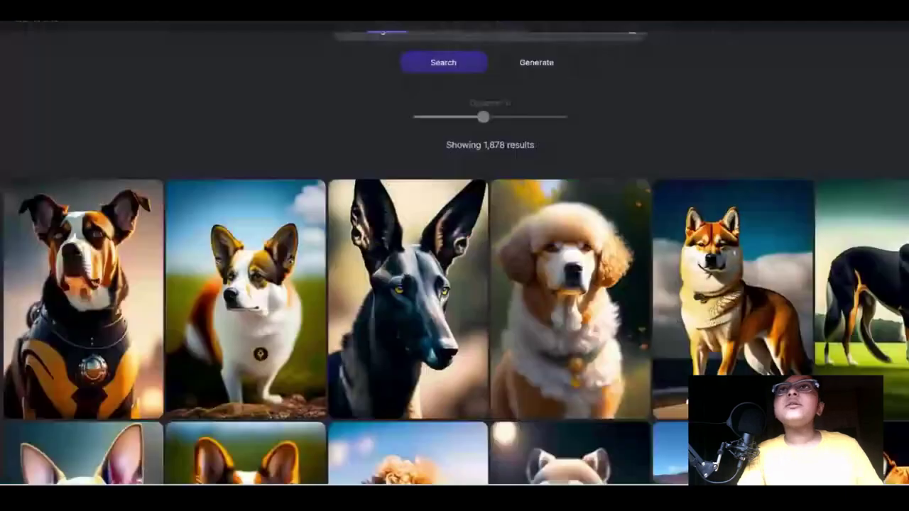
right_click(218, 10)
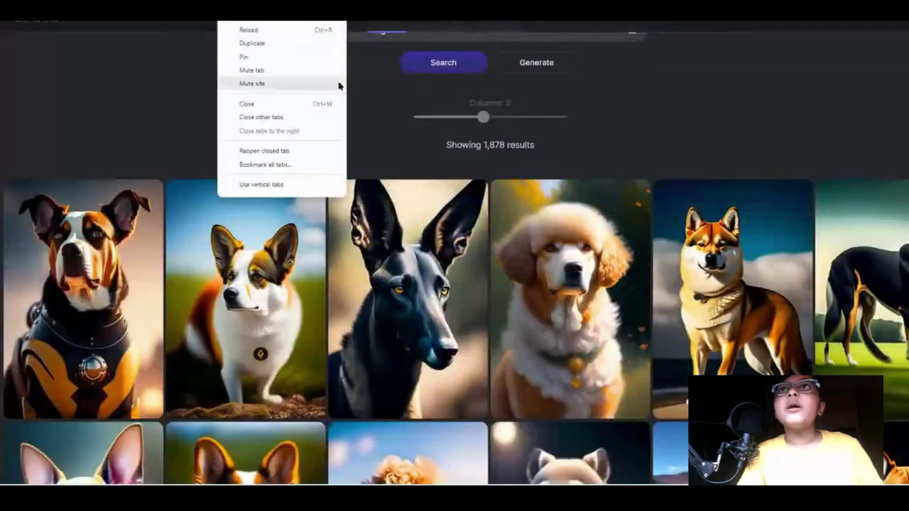
left_click(280, 44)
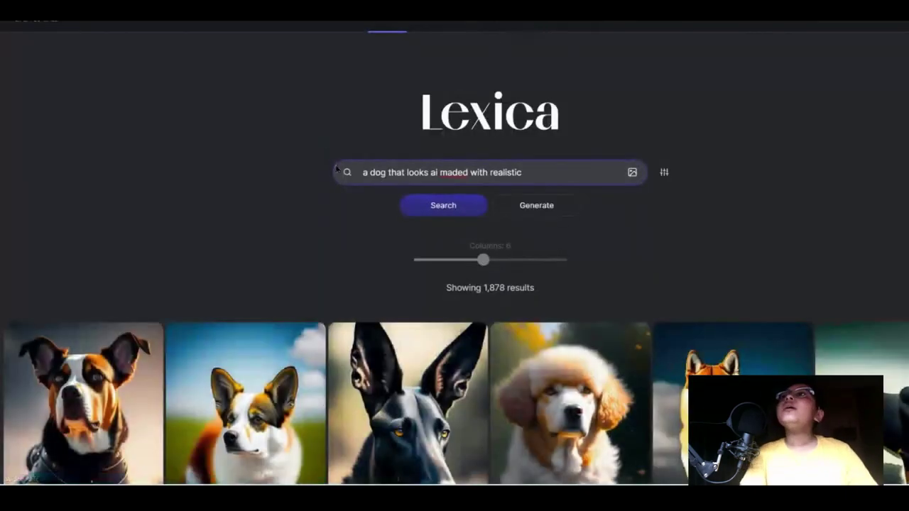
key("ctrl+a")
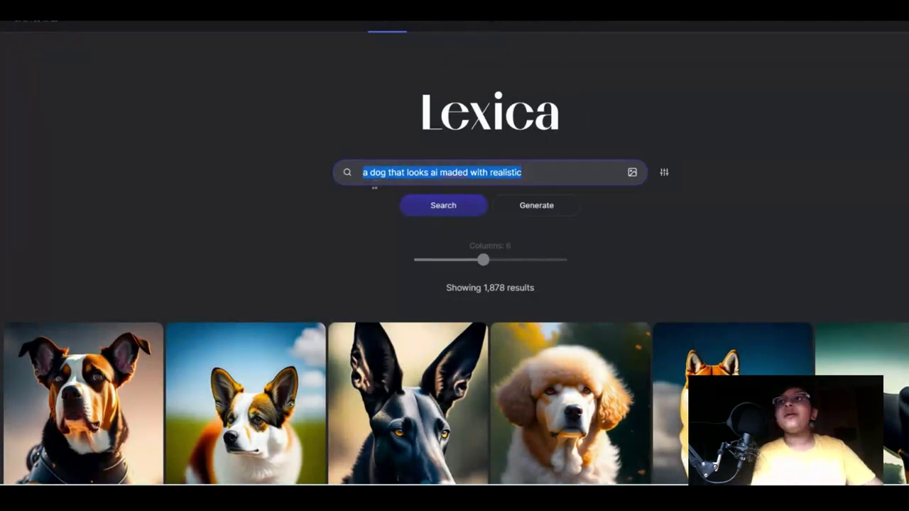
type("space")
key("Return")
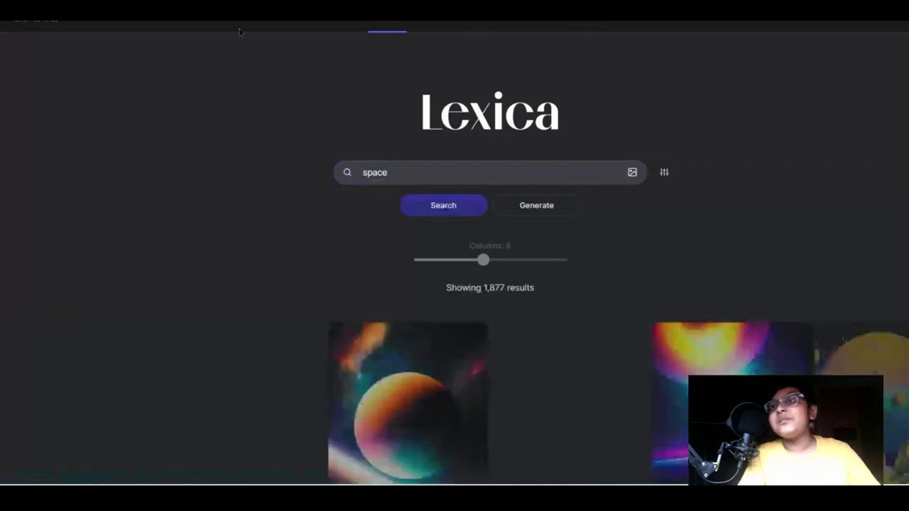
Open the image of a star sequence with a galaxy background and save it as a JPEG in the Pictures folder
scroll(360, 264, "down", 2)
scroll(360, 264, "down", 2)
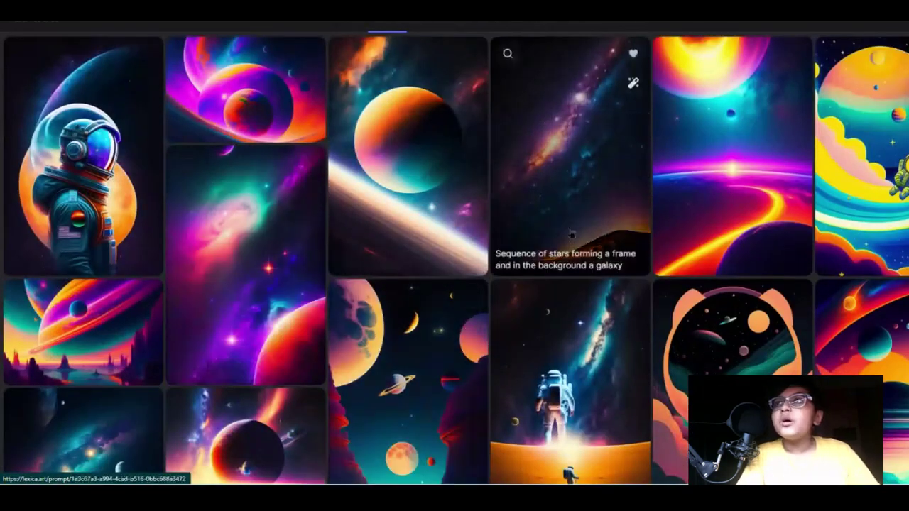
left_click(611, 235)
left_click(721, 394)
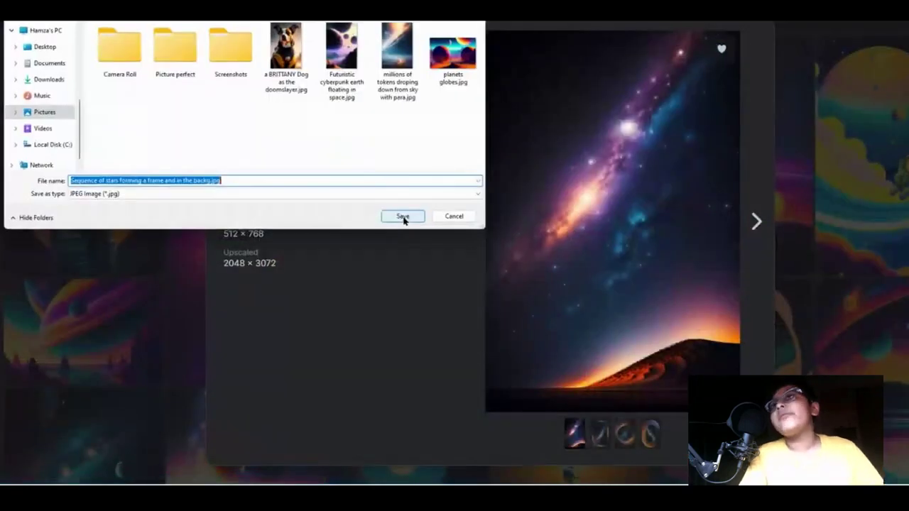
left_click(403, 216)
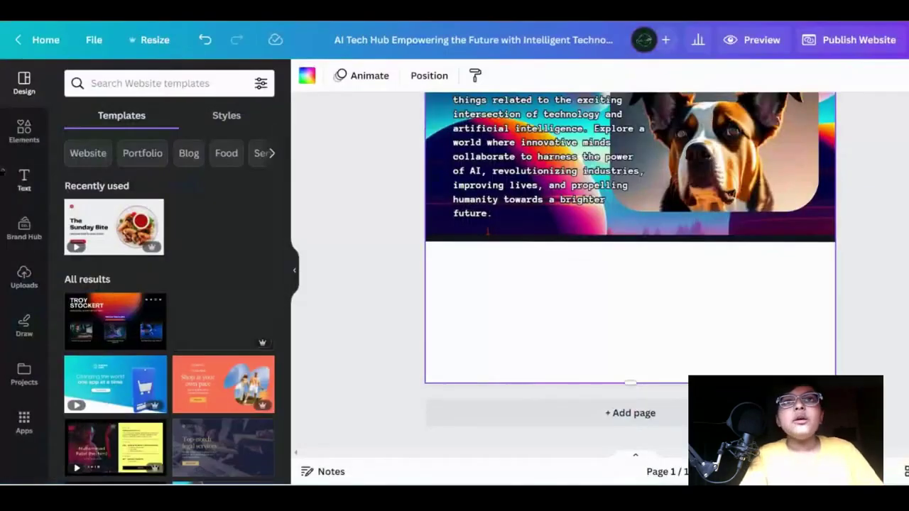
Switch to Canva, upload the saved "Sequence of stars forming a frame" image and add it to the page
left_click(24, 277)
left_click(152, 116)
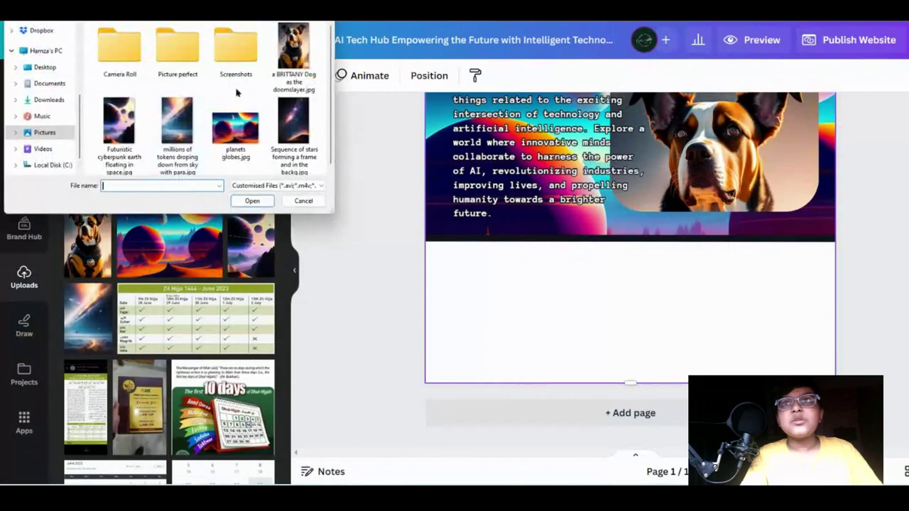
left_click(293, 131)
left_click(251, 199)
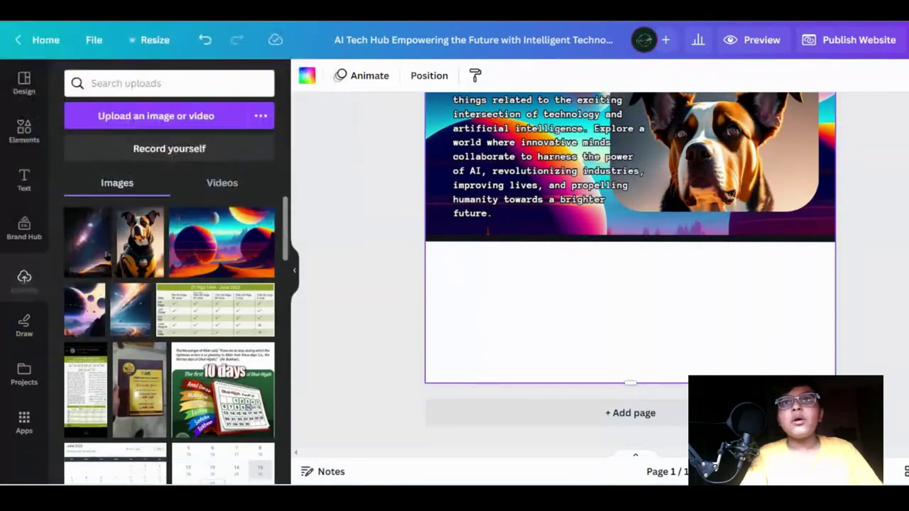
left_click(86, 241)
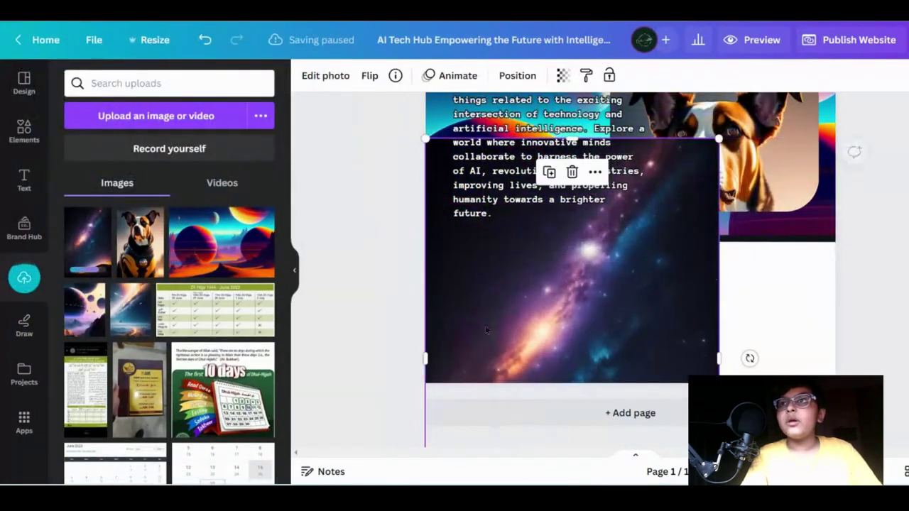
Move the galaxy image directly below the divider line and enlarge it to about the page's full width
left_click_drag(471, 213, 493, 317)
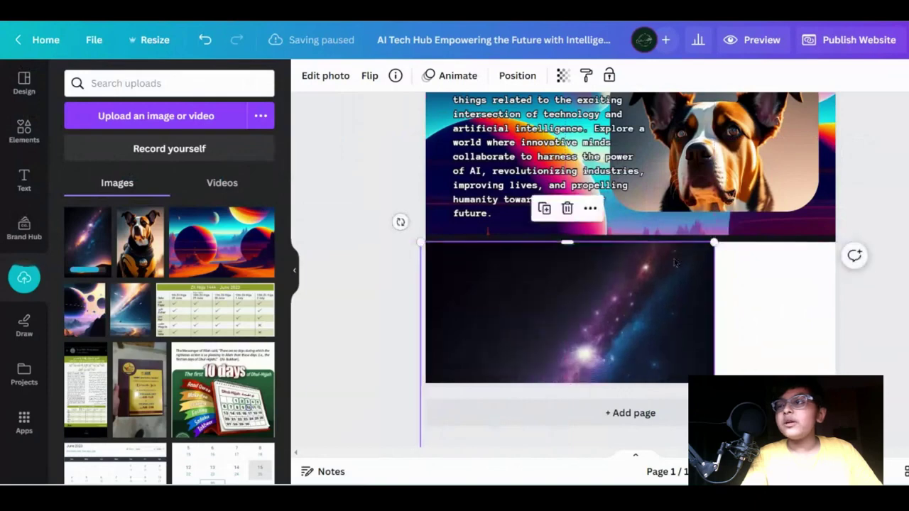
left_click_drag(714, 242, 837, 206)
left_click_drag(665, 338, 664, 338)
left_click_drag(638, 365, 706, 353)
left_click(457, 355)
Extend the page downward and fit the galaxy image to the page's side edges
left_click_drag(631, 384, 664, 479)
scroll(694, 275, "down", 3)
scroll(689, 242, "up", 3)
left_click_drag(617, 331, 564, 328)
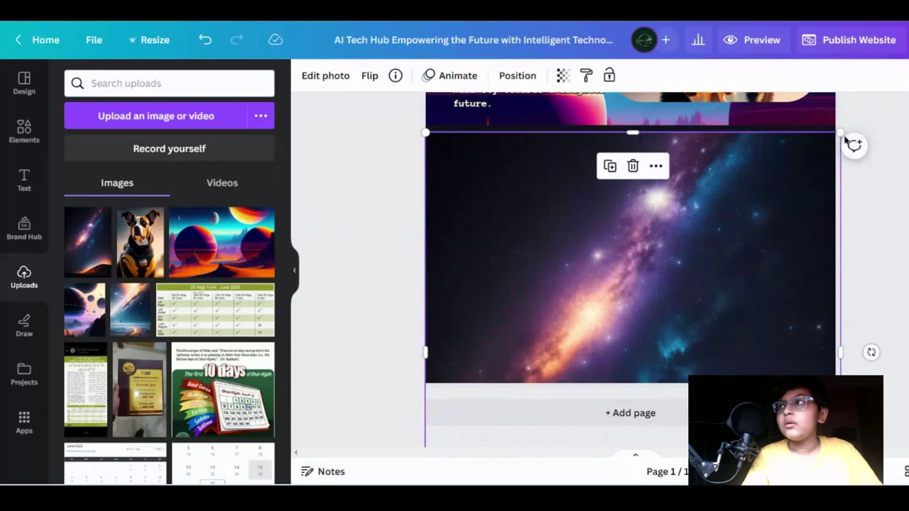
left_click_drag(839, 132, 837, 134)
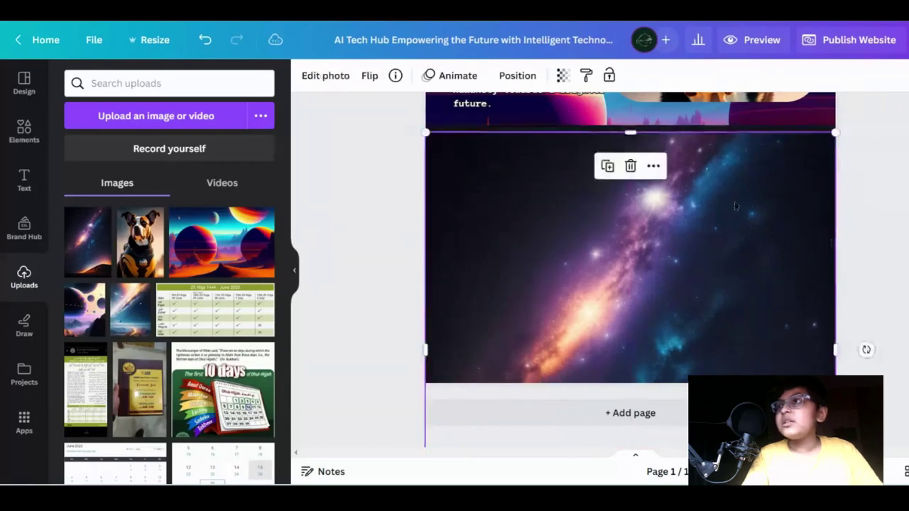
Fine-tune the seam where the galaxy image's top edge meets the black divider line
left_click(865, 316)
left_click(658, 281)
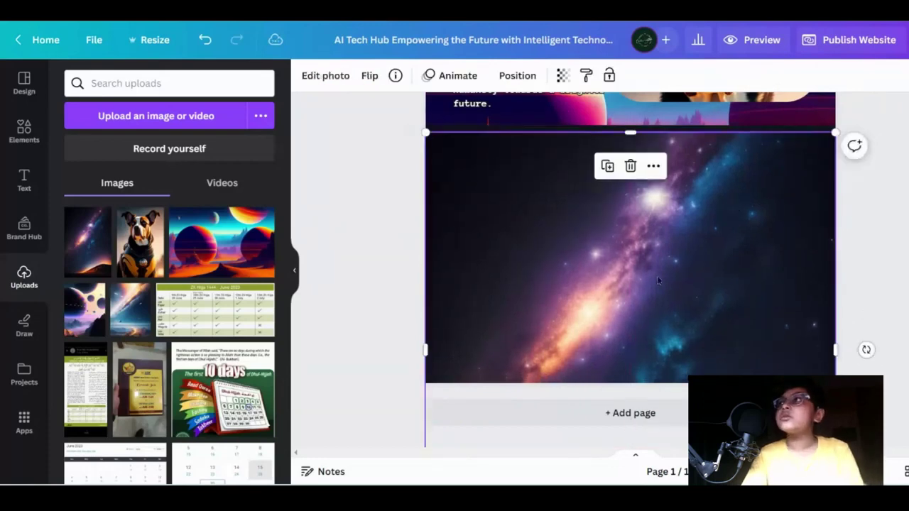
left_click(702, 119)
left_click_drag(722, 128, 722, 131)
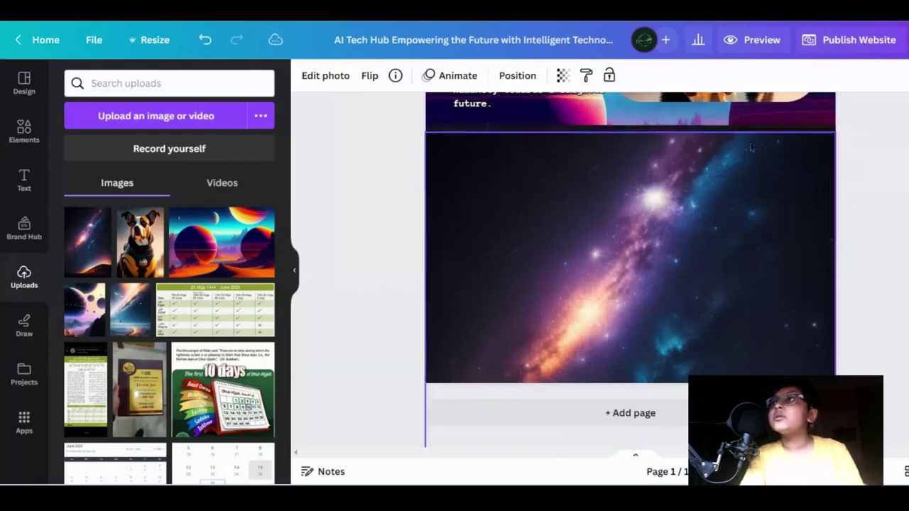
left_click(784, 174)
left_click(882, 272)
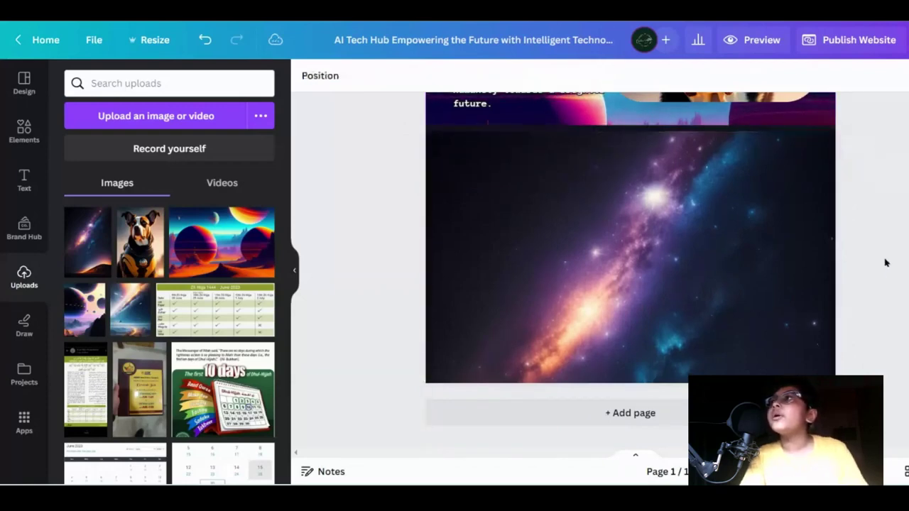
Crop the overhanging bottom of the galaxy image upward and extend the page further down
scroll(882, 247, "down", 2)
scroll(880, 247, "down", 2)
left_click(630, 324)
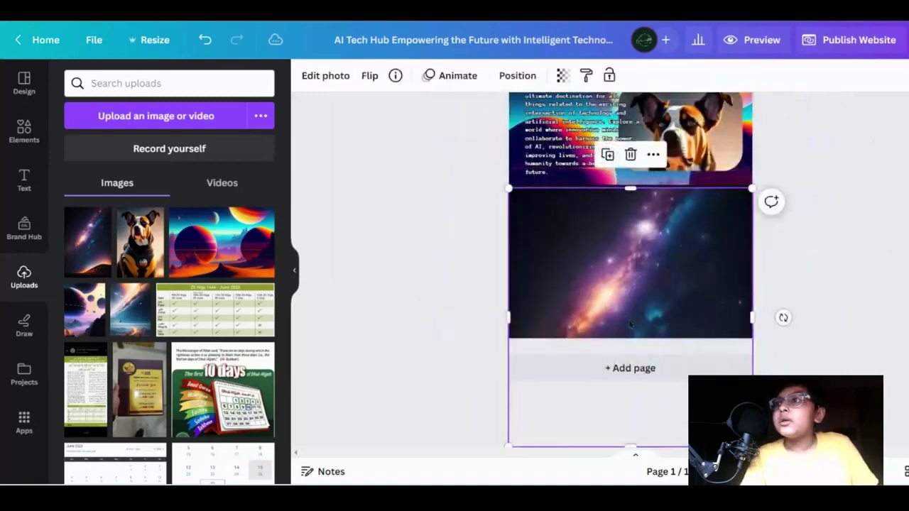
left_click_drag(632, 444, 658, 318)
left_click_drag(625, 383, 609, 440)
Stretch the galaxy image's bottom edge down to the end of the page so it fills the blank area
left_click(644, 306)
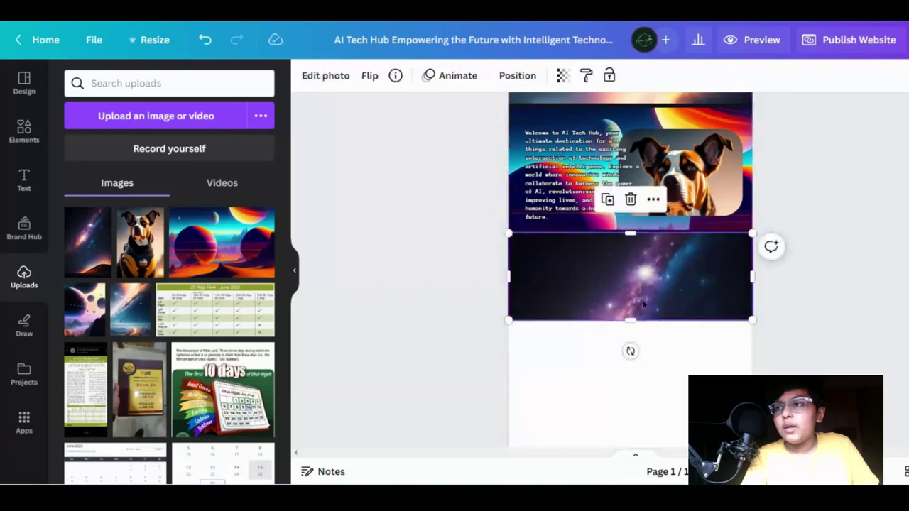
left_click_drag(641, 323, 627, 448)
scroll(631, 355, "down", 2)
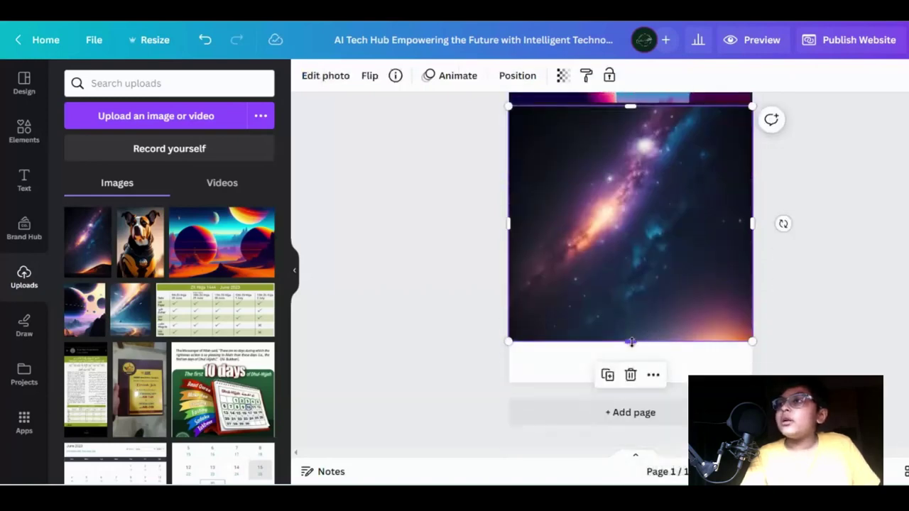
left_click_drag(631, 340, 623, 389)
scroll(706, 285, "up", 2)
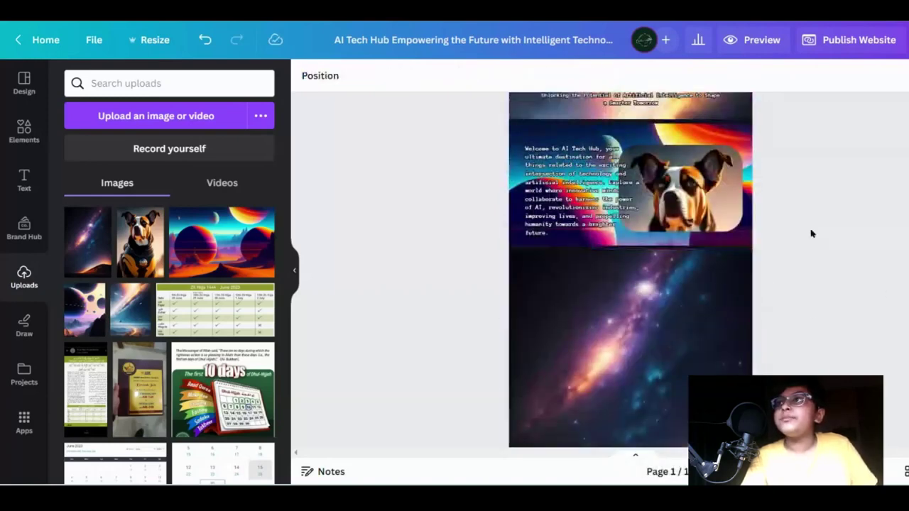
scroll(811, 232, "down", 2)
Switch to ChatGPT and examine the generated website text, from the welcome and mission paragraphs to the community and future sections
left_click(699, 337)
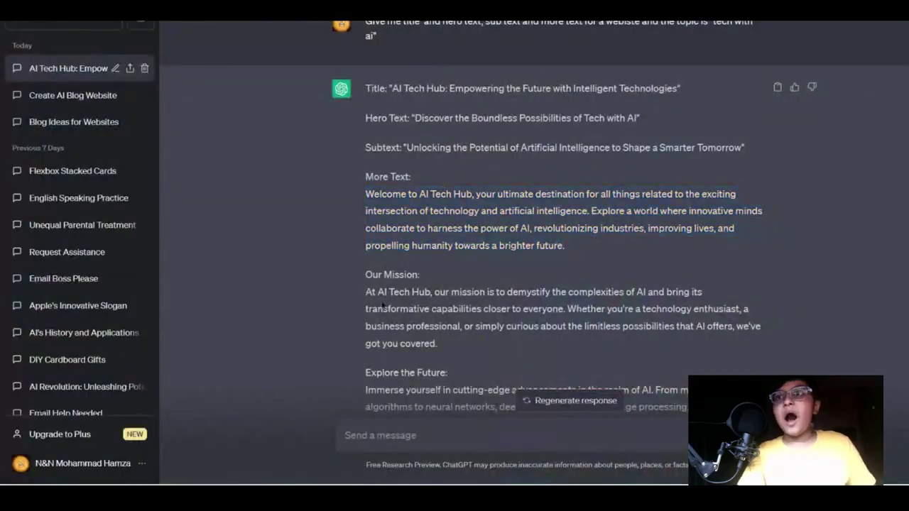
scroll(382, 306, "down", 8)
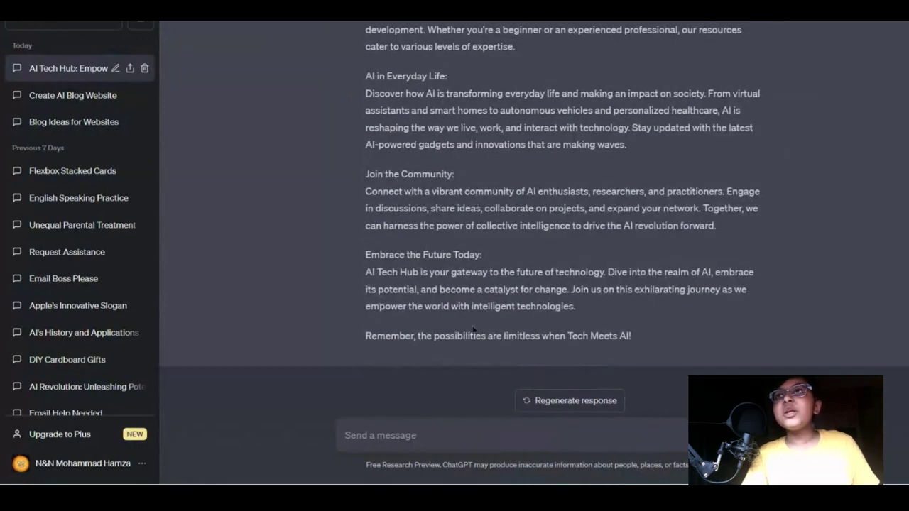
left_click_drag(364, 186, 744, 208)
scroll(375, 262, "up", 2)
left_click_drag(357, 227, 592, 287)
left_click(388, 218)
scroll(387, 215, "up", 4)
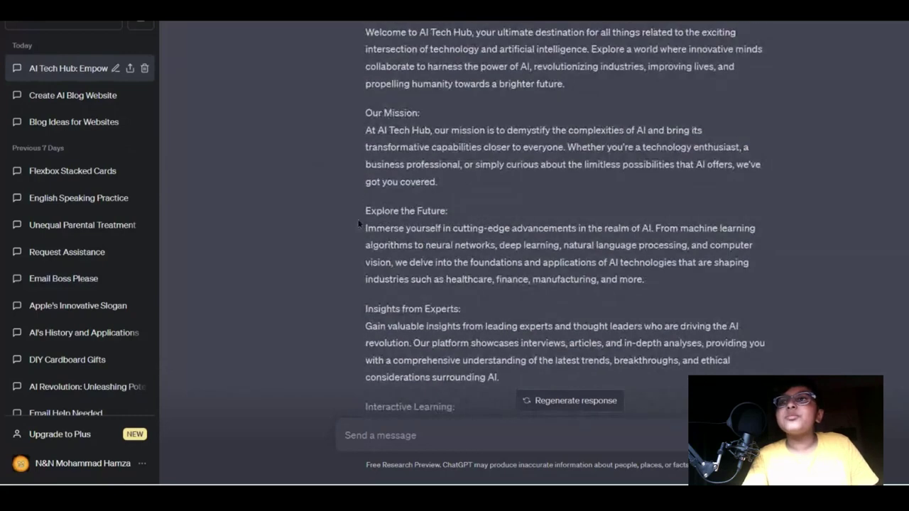
left_click_drag(365, 29, 451, 174)
left_click(380, 108)
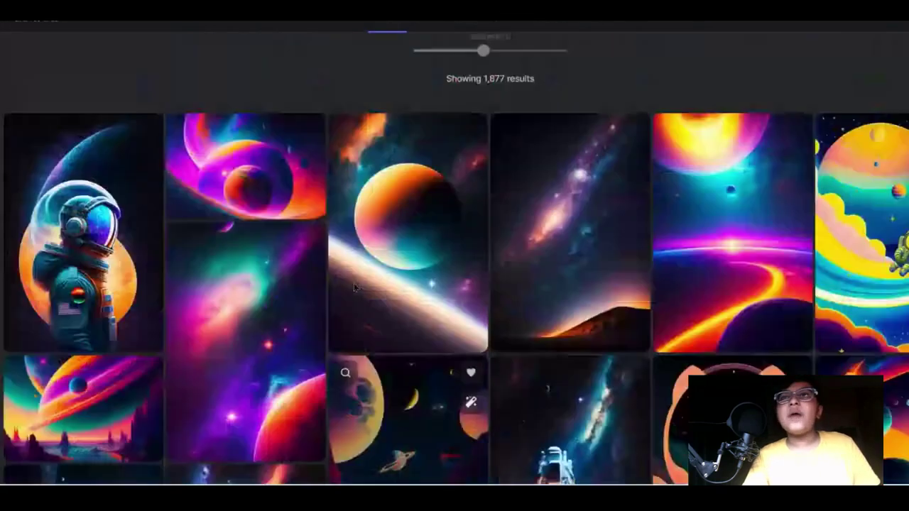
Switch to Lexica, search the images for "rocket" and browse the results
scroll(465, 172, "up", 3)
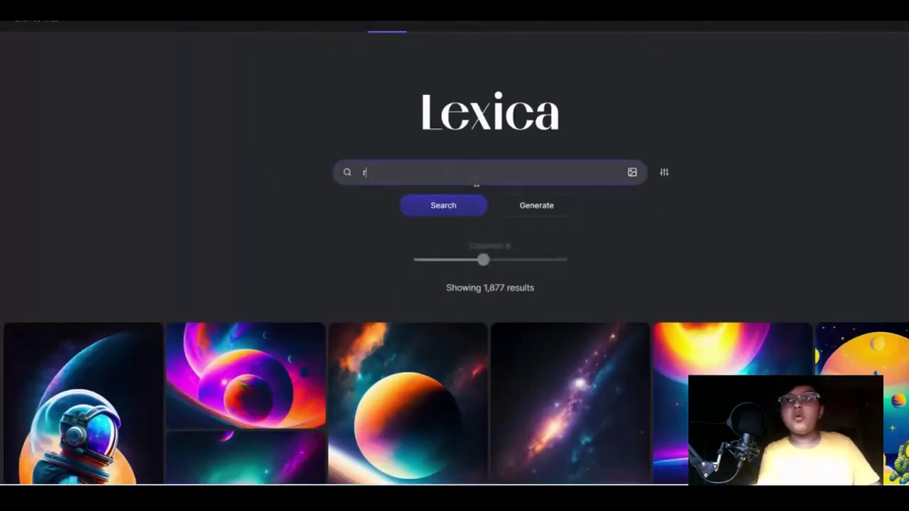
key("Return")
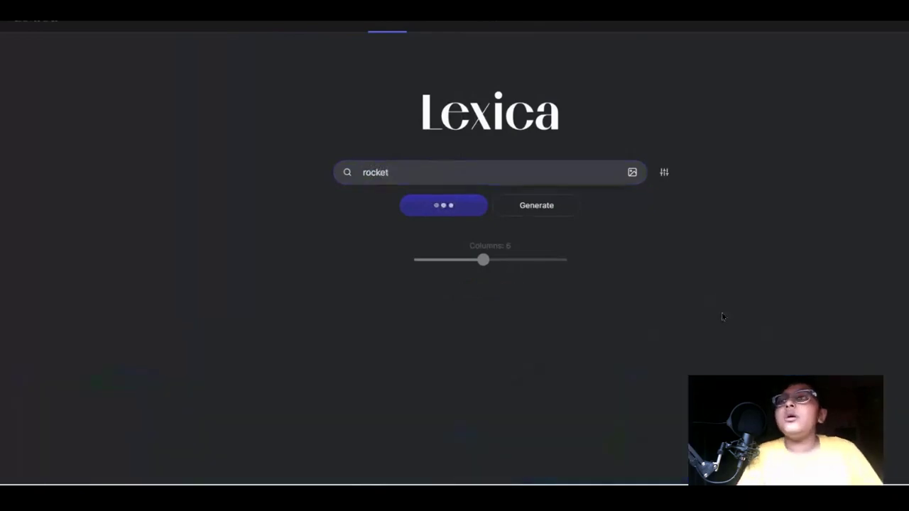
scroll(722, 316, "down", 2)
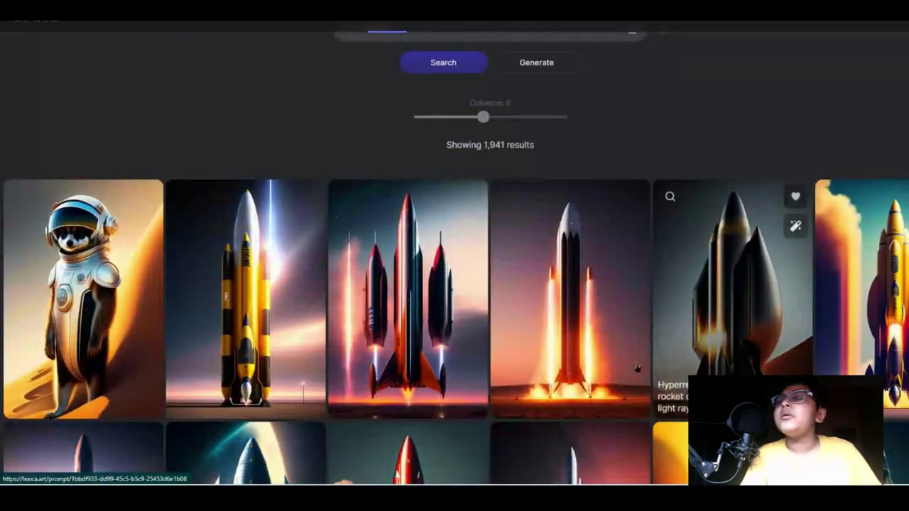
scroll(665, 376, "down", 3)
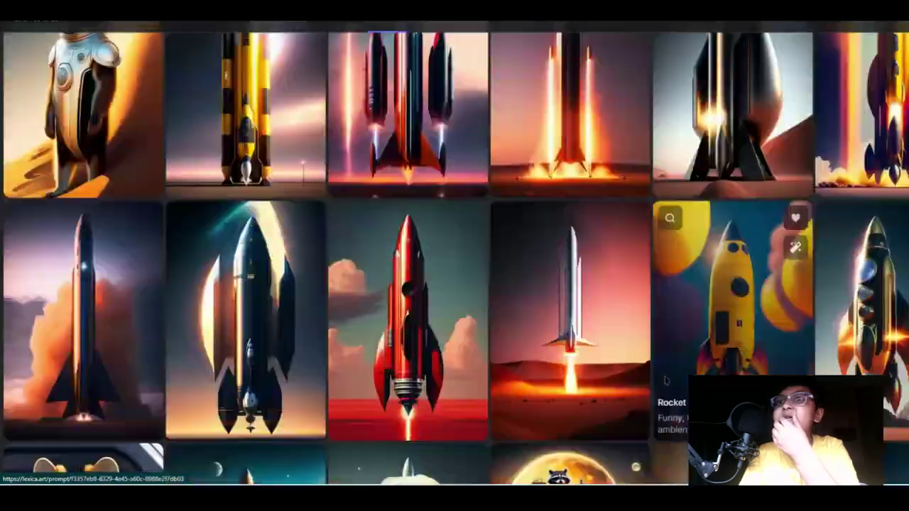
Try the rocket search with the Stable Diffusion 1.5 model
scroll(666, 381, "up", 2)
scroll(666, 381, "up", 3)
scroll(675, 206, "up", 1)
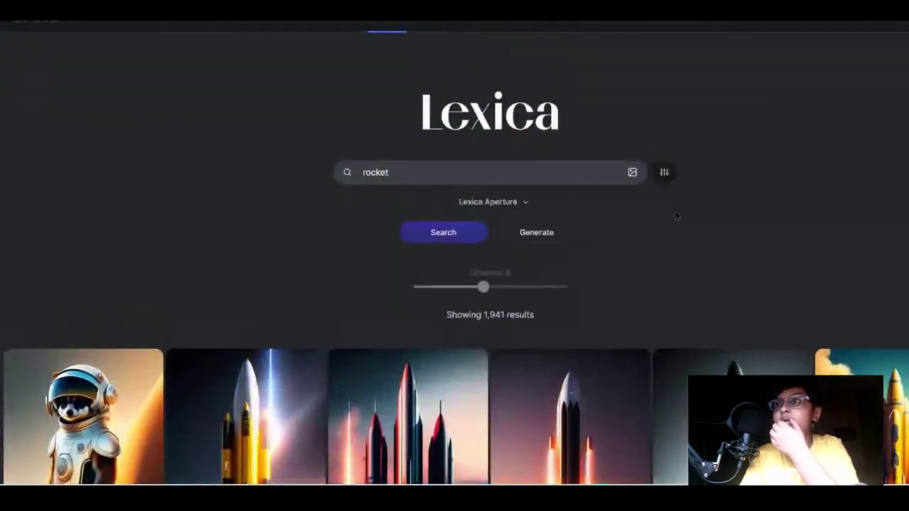
left_click(526, 203)
left_click(516, 221)
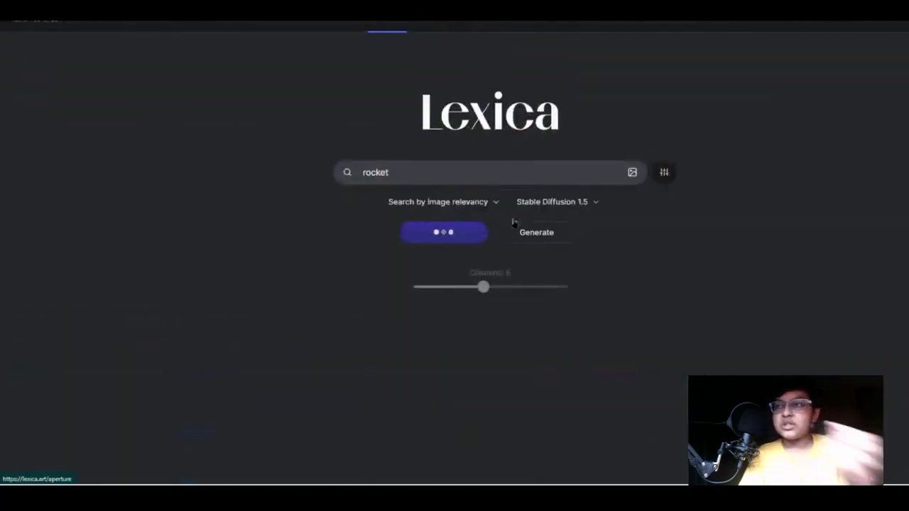
scroll(603, 205, "down", 2)
scroll(598, 206, "up", 2)
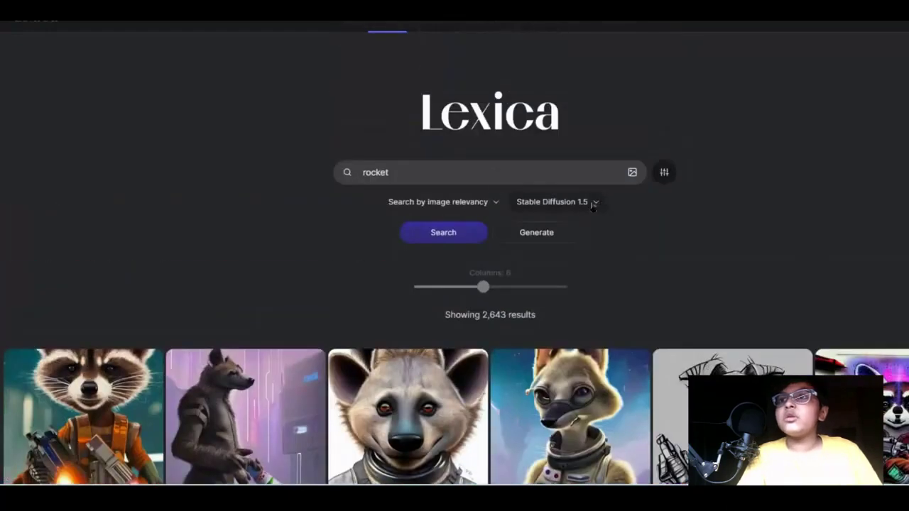
Set the search model back to Lexica Aperture and browse the rocket images
left_click(593, 205)
left_click(546, 182)
scroll(654, 272, "down", 6)
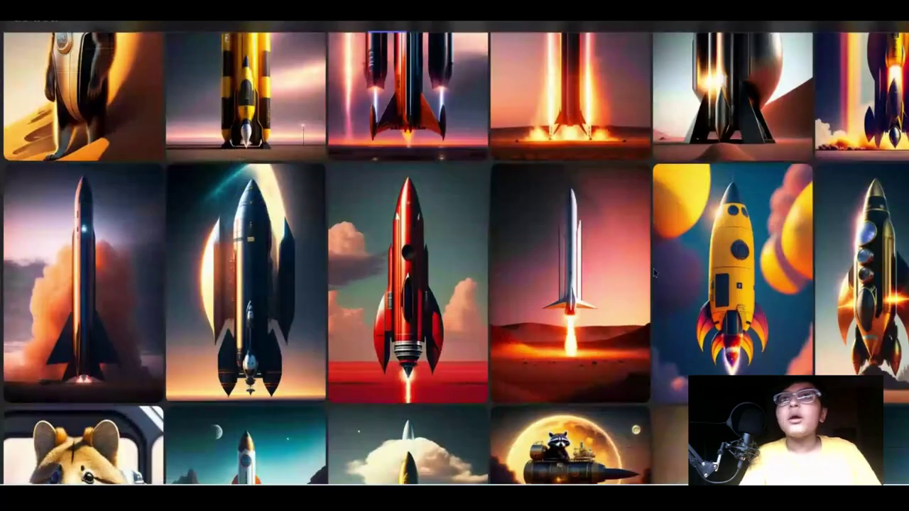
scroll(654, 272, "up", 2)
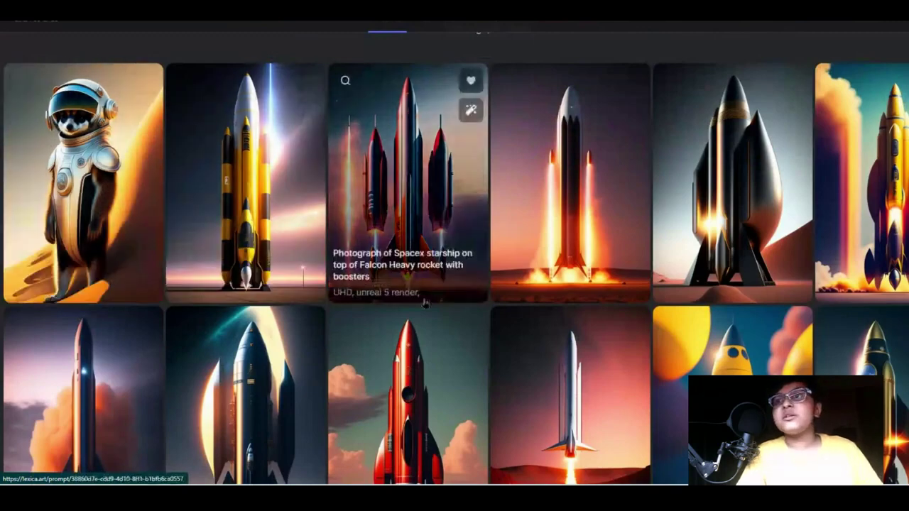
Browse the rocket images, open the SpaceX starship launching against a purple night sky and download it
scroll(424, 304, "down", 2)
scroll(425, 304, "down", 4)
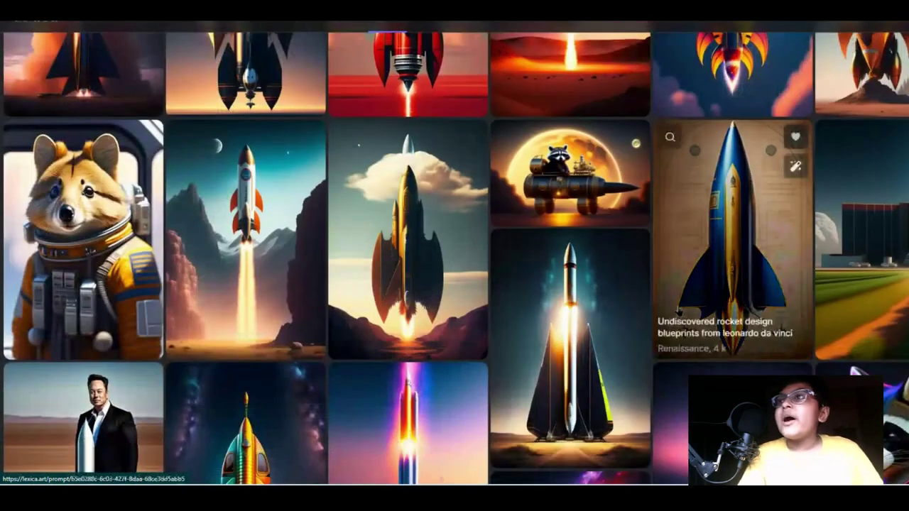
scroll(680, 310, "down", 4)
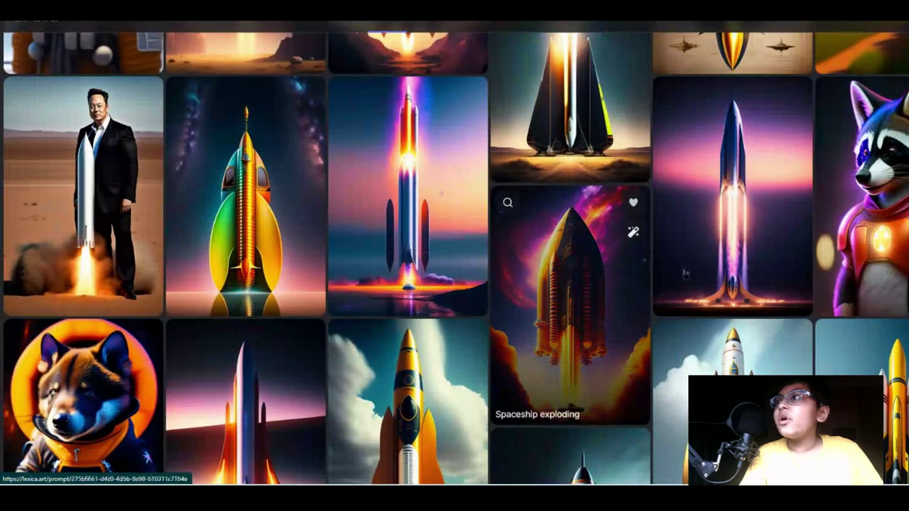
left_click(686, 274)
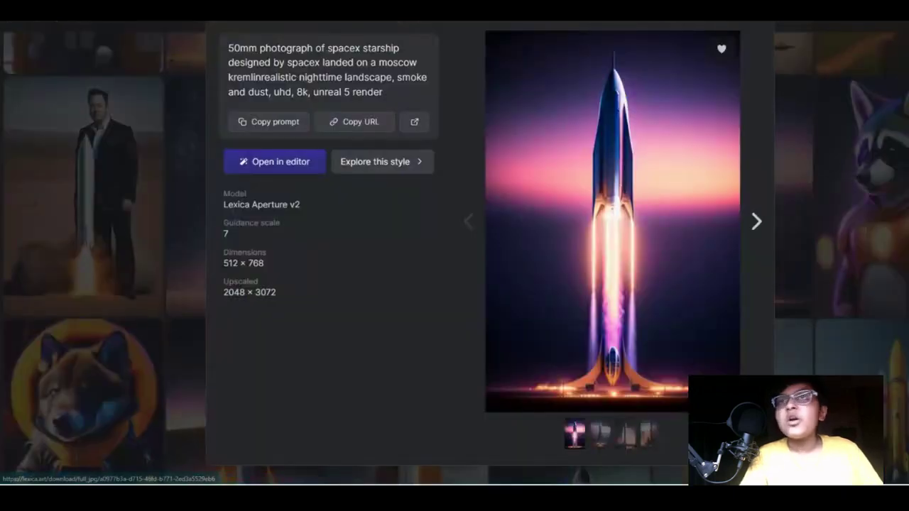
left_click(395, 219)
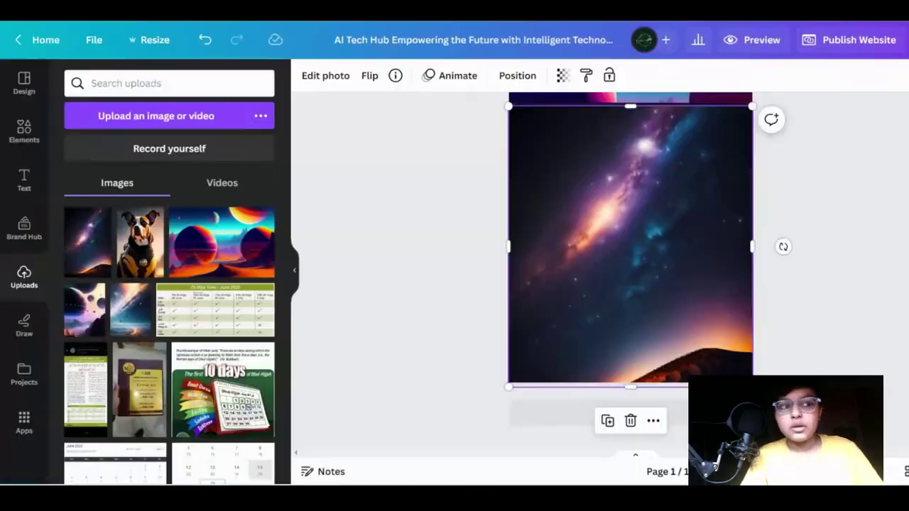
Switch to Canva and upload the downloaded SpaceX starship image from the Pictures folder
left_click(155, 116)
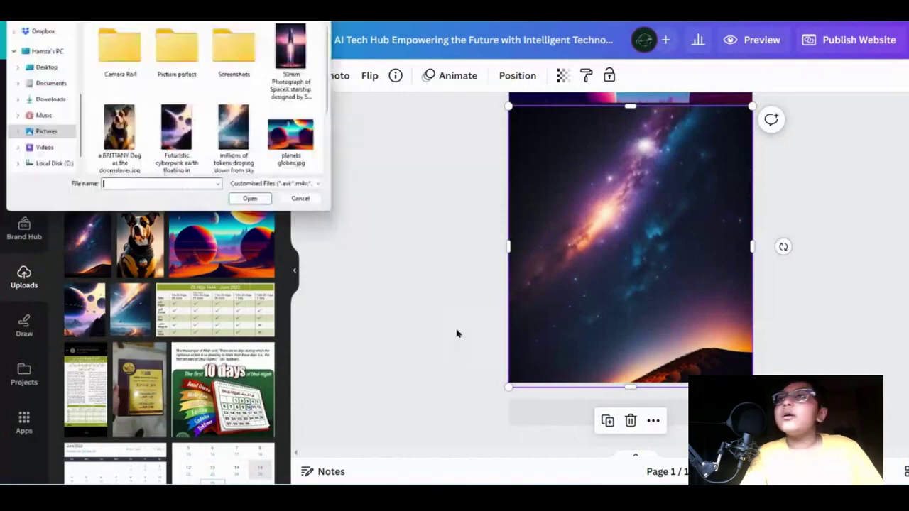
double_click(290, 48)
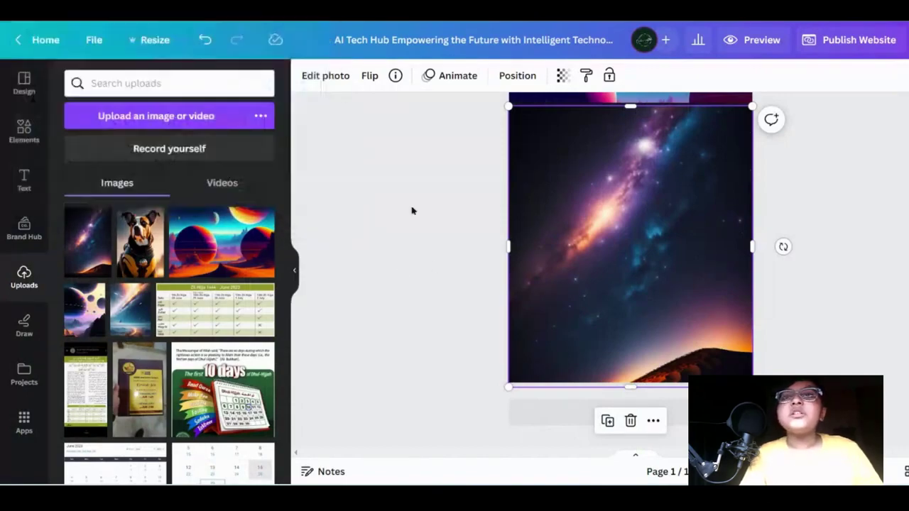
left_click(435, 267)
left_click(603, 217)
scroll(607, 269, "up", 2)
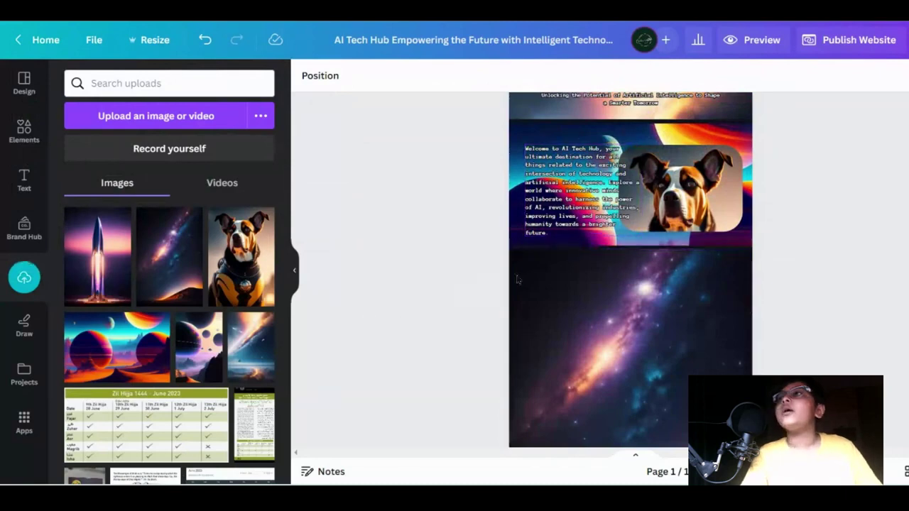
Try a frame from a "frame rectangle" element search on the page, delete it and check the other frame results
left_click(25, 132)
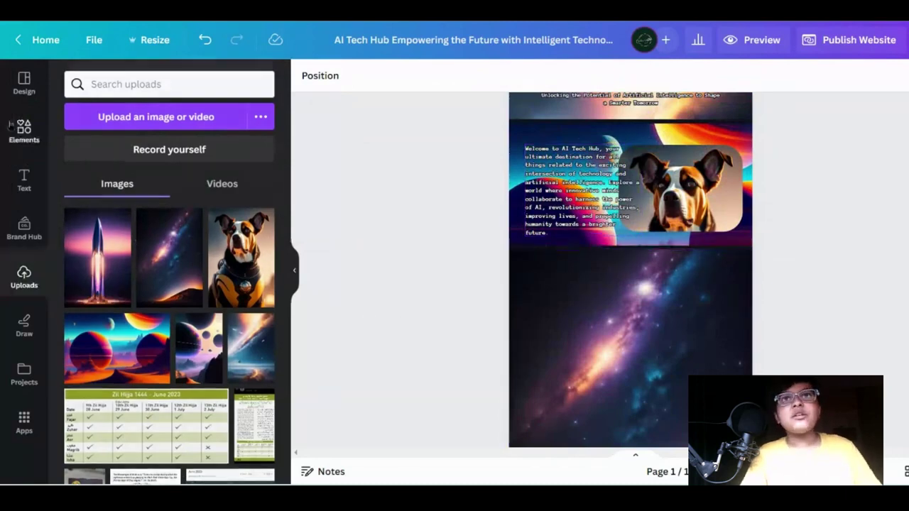
type("rec")
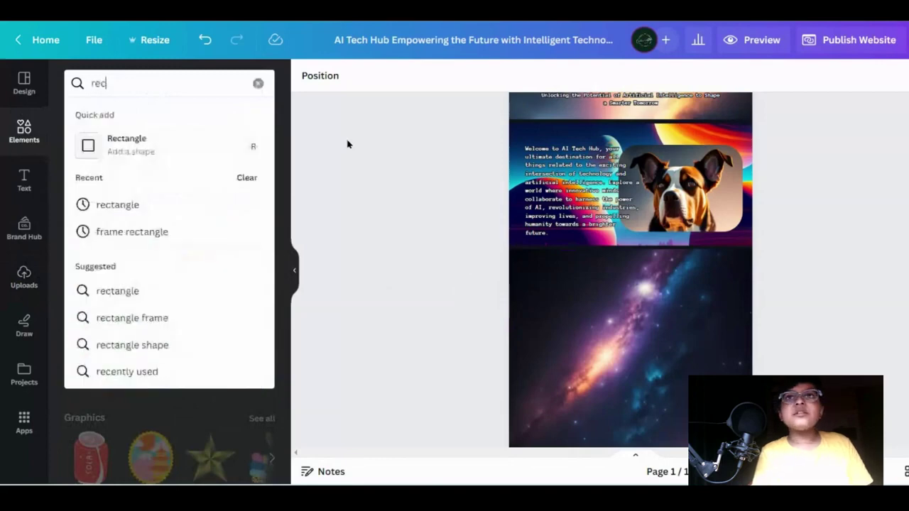
key("Down")
key("Down")
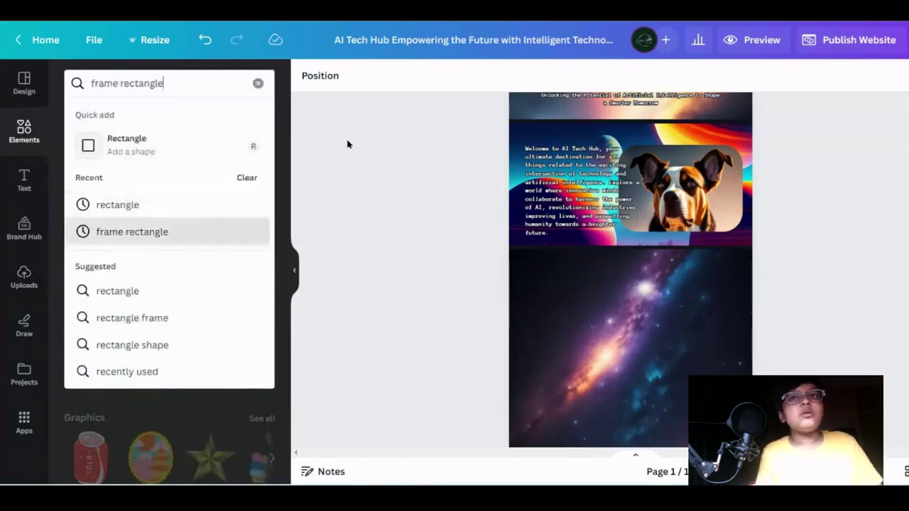
key("Return")
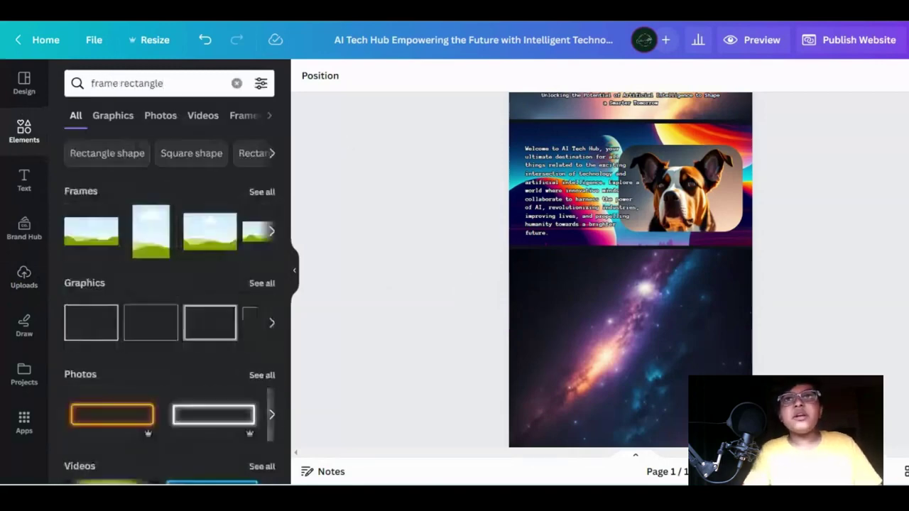
left_click(164, 238)
left_click_drag(647, 286, 908, 419)
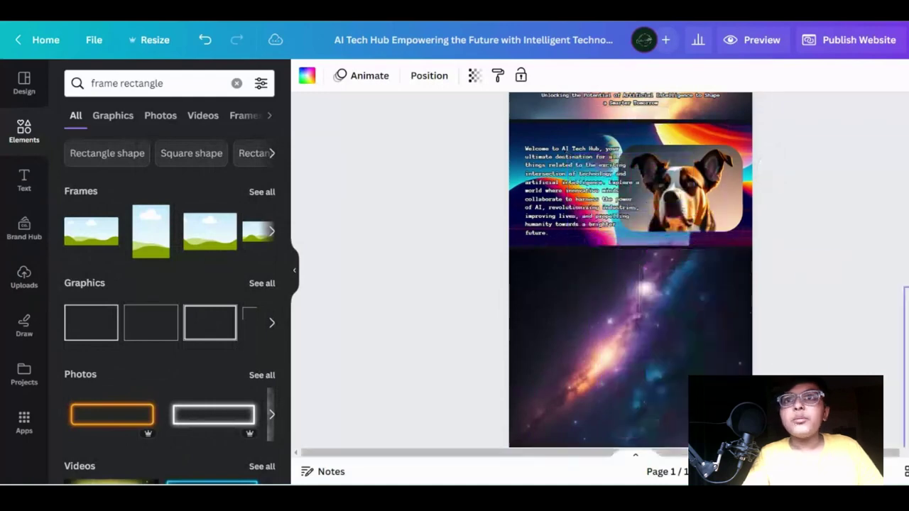
key("Delete")
left_click(272, 235)
Search the elements for "frame square", limit the results to frames and add the rounded square frame to the page
double_click(124, 84)
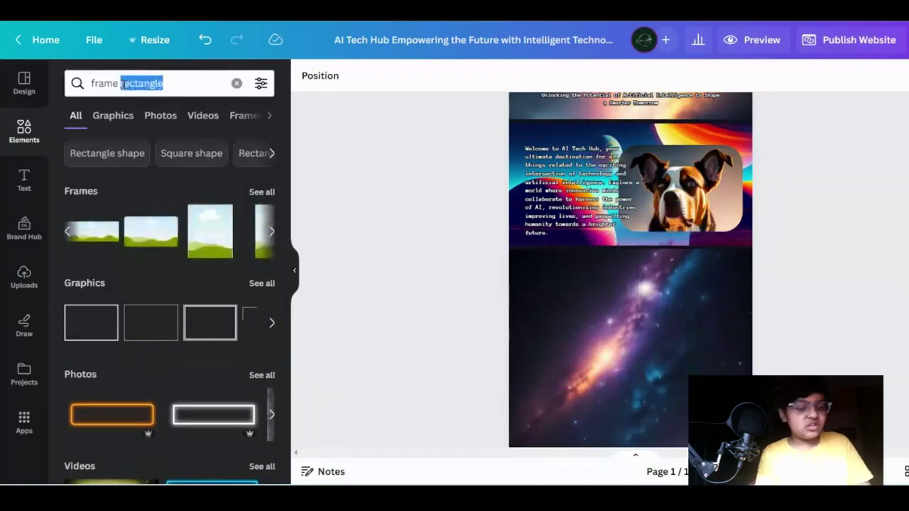
type("squ")
key("BackSpace")
type("are")
key("Return")
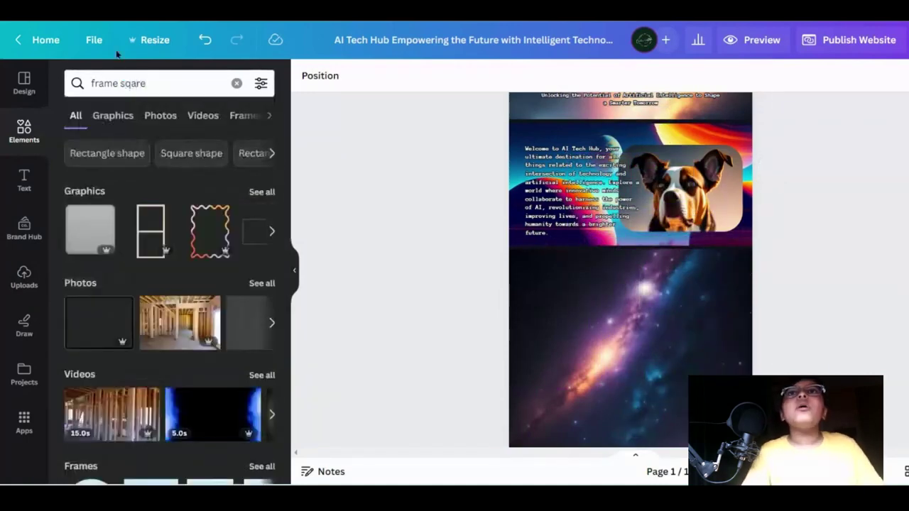
left_click(135, 85)
type("u")
key("Return")
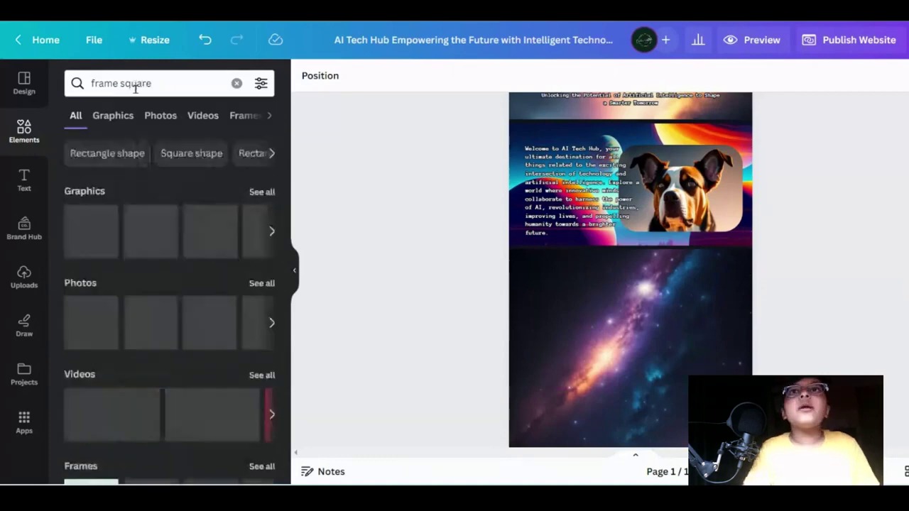
left_click(270, 115)
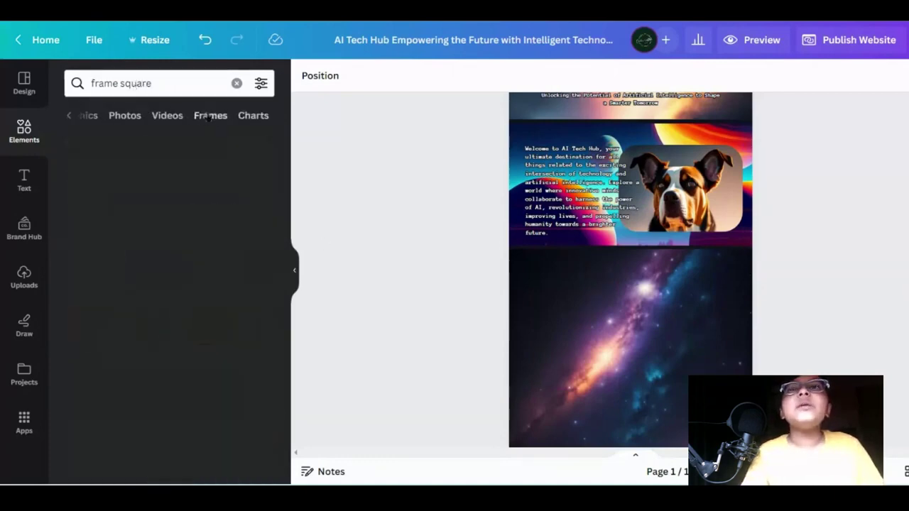
left_click(211, 115)
left_click(192, 177)
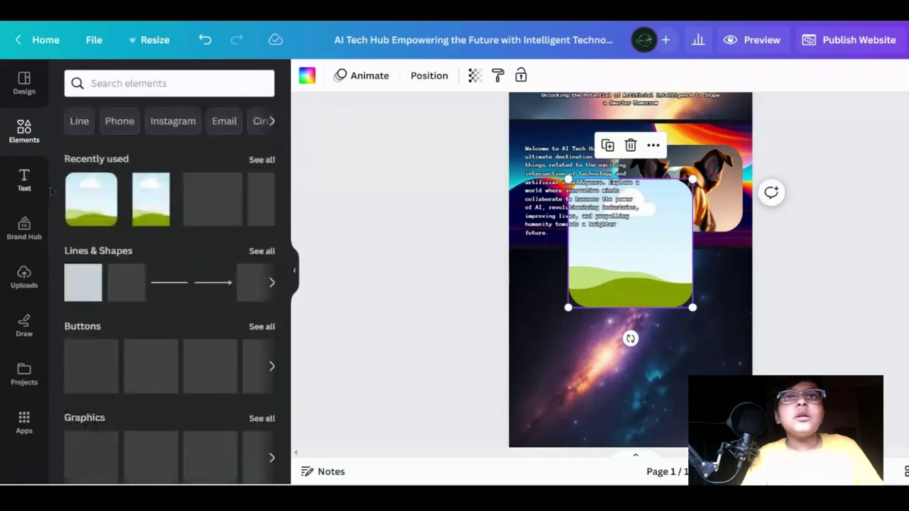
Fill the rounded frame with the uploaded rocket image and adjust the photo's crop inside it
left_click(25, 227)
left_click(24, 277)
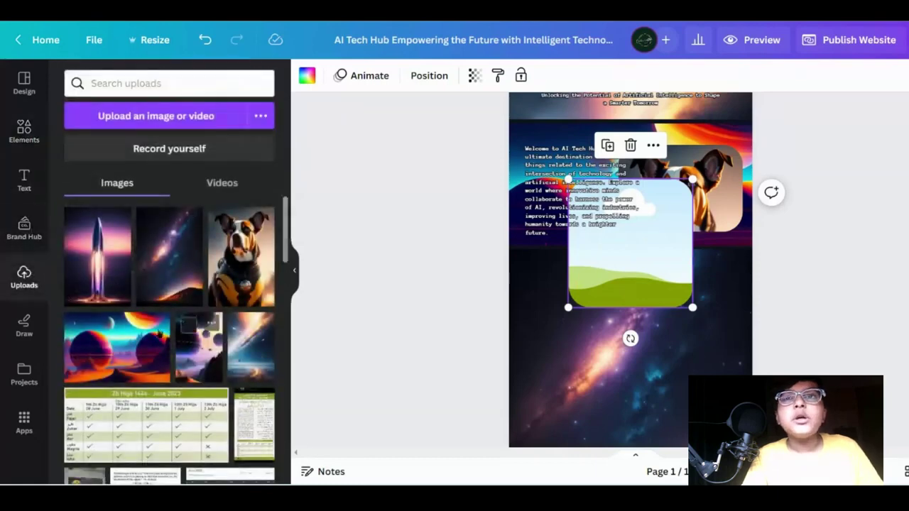
left_click_drag(97, 256, 649, 294)
double_click(655, 332)
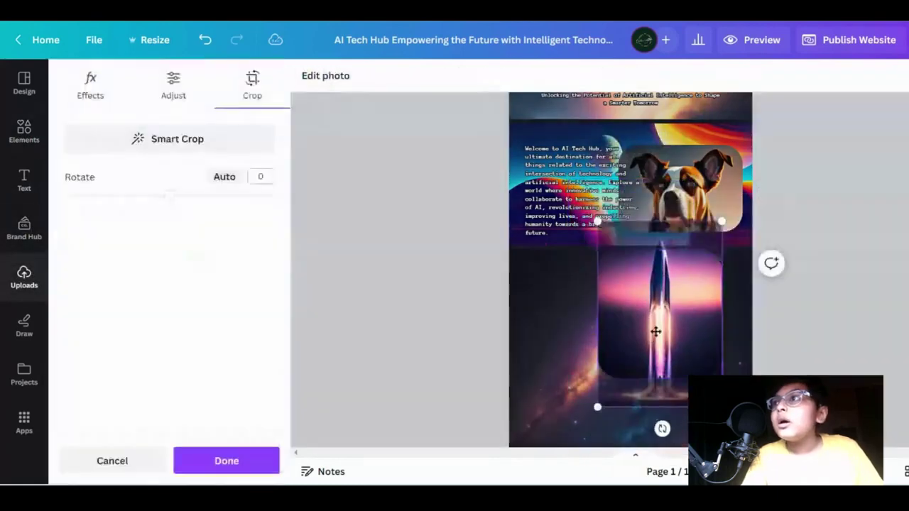
left_click_drag(655, 332, 698, 367)
key("Return")
Shrink the framed rocket image and position it in the upper right of the galaxy section
scroll(693, 354, "up", 5)
scroll(691, 352, "down", 3)
left_click(530, 403)
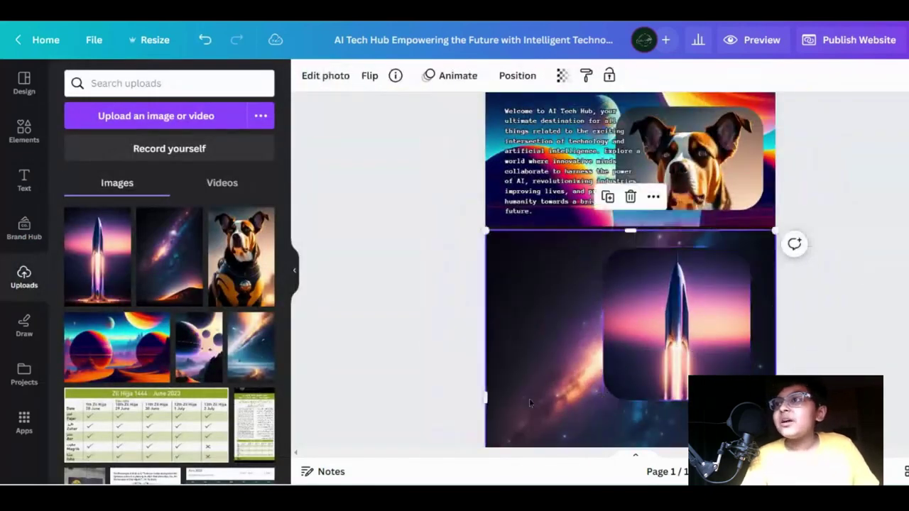
left_click(646, 354)
scroll(646, 354, "up", 2)
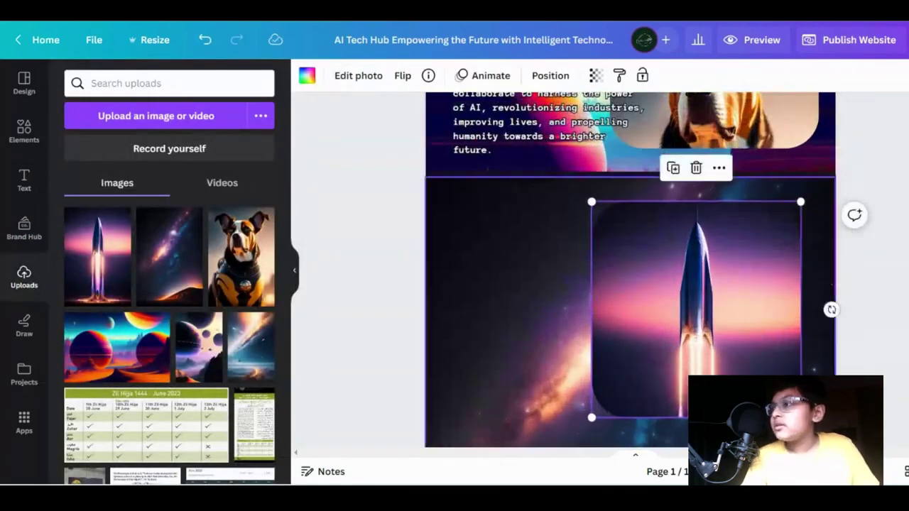
left_click_drag(814, 418, 726, 341)
left_click(857, 397)
left_click(769, 349)
left_click_drag(675, 272, 712, 294)
left_click_drag(777, 223, 786, 215)
left_click_drag(735, 276, 746, 264)
left_click(864, 247)
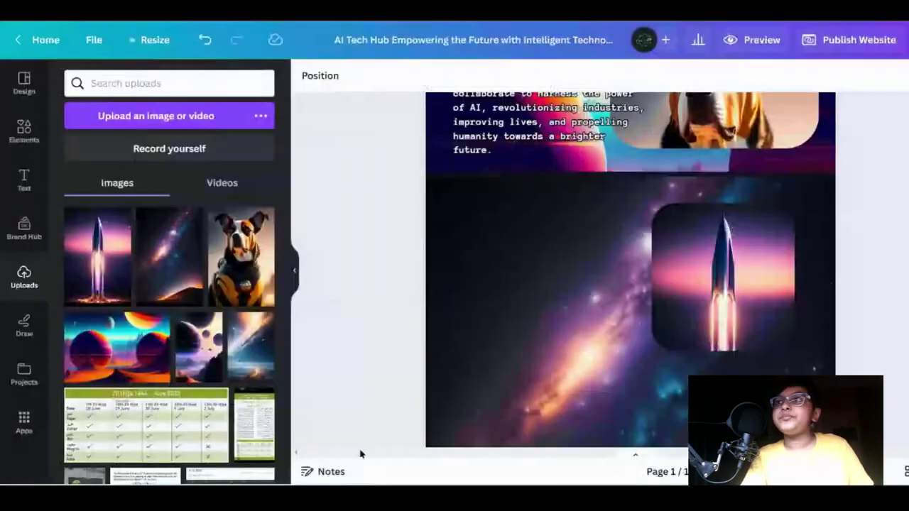
Paste the heading "Our Mission:" and place it in the galaxy section, left of the rocket image
key("ctrl+v")
left_click_drag(643, 313, 546, 274)
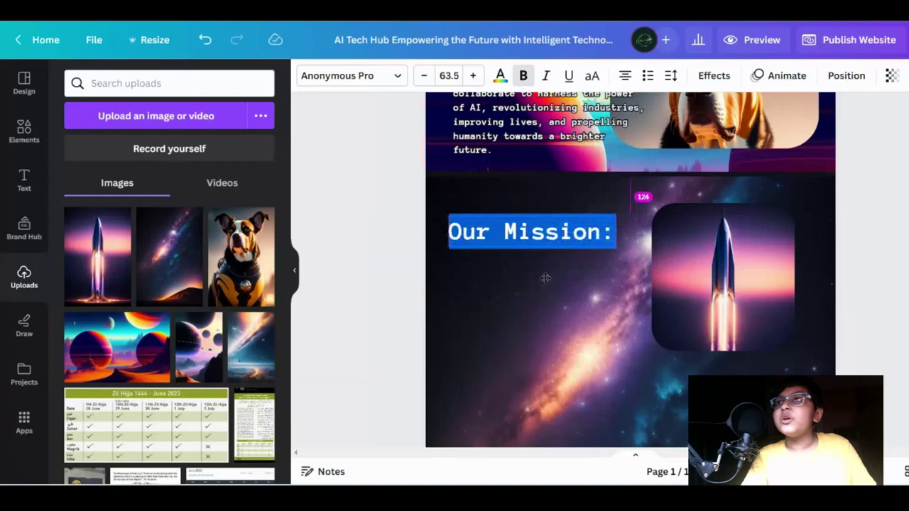
left_click(358, 332)
left_click(487, 246)
left_click(568, 300)
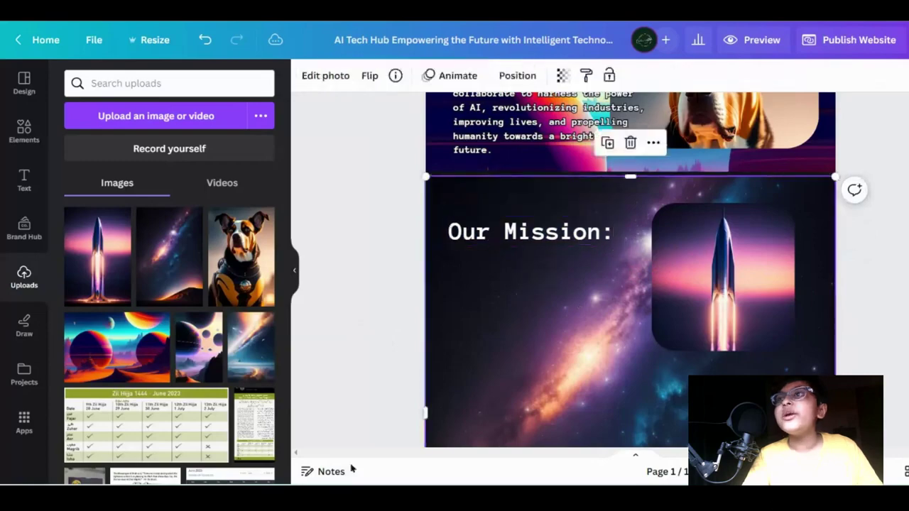
Copy the paragraph under "Our Mission:" from ChatGPT and paste it into the Canva page
key("alt+Tab")
left_click_drag(452, 179, 367, 131)
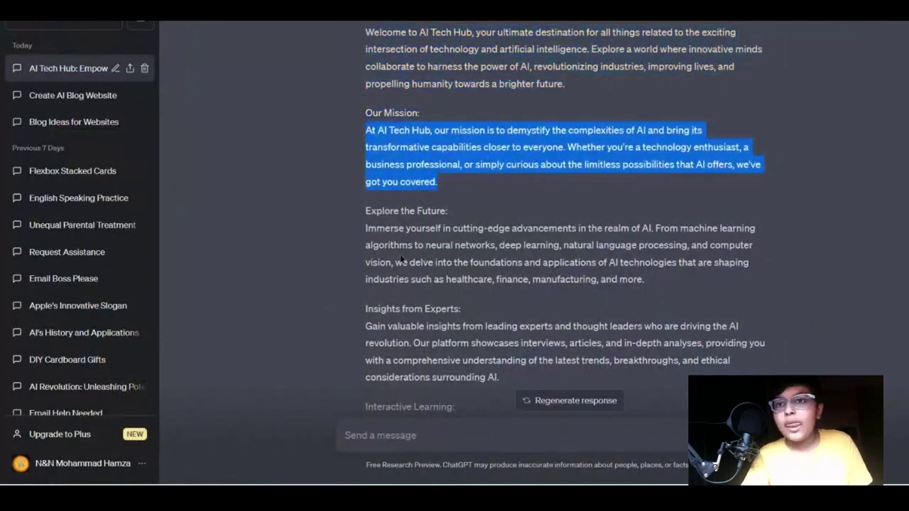
key("ctrl+c")
key("alt+Tab")
key("ctrl+v")
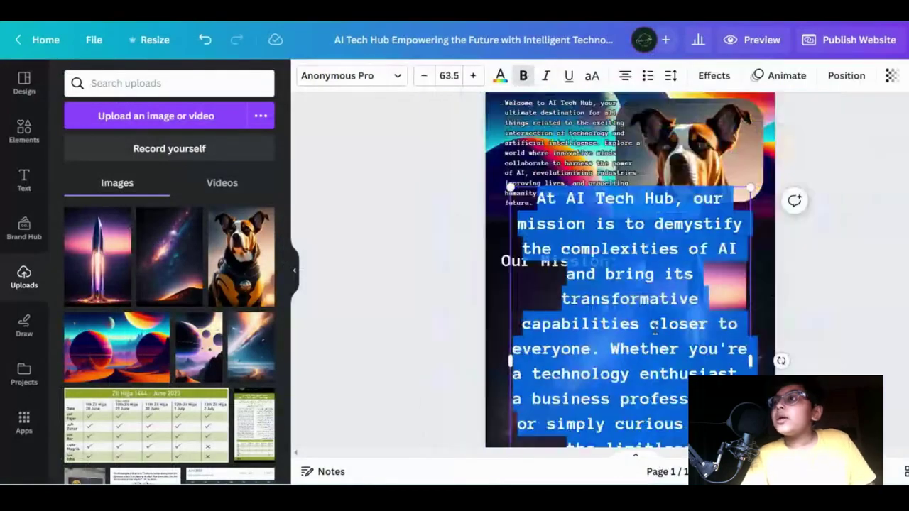
Reduce the mission paragraph to font size 23.4, left-align and widen it below the heading, and nudge the rocket frame
left_click_drag(751, 190, 631, 362)
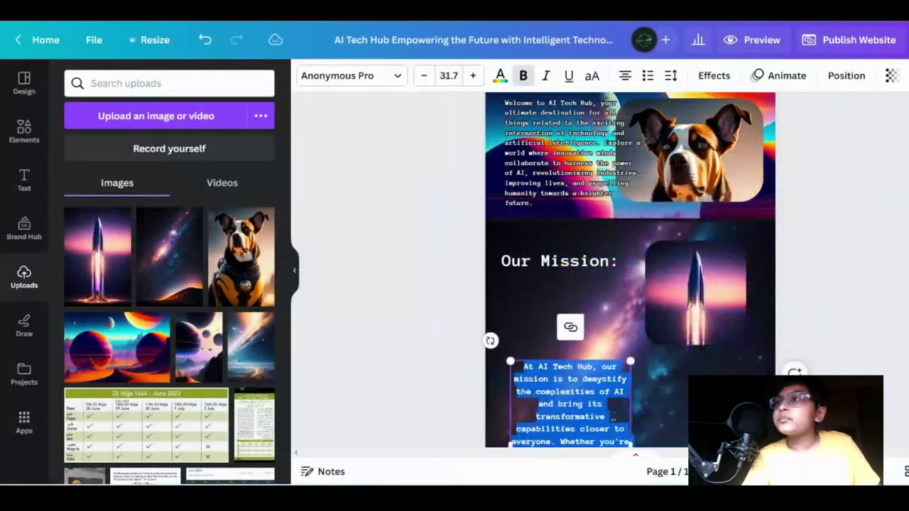
left_click(648, 364)
left_click_drag(582, 405, 573, 317)
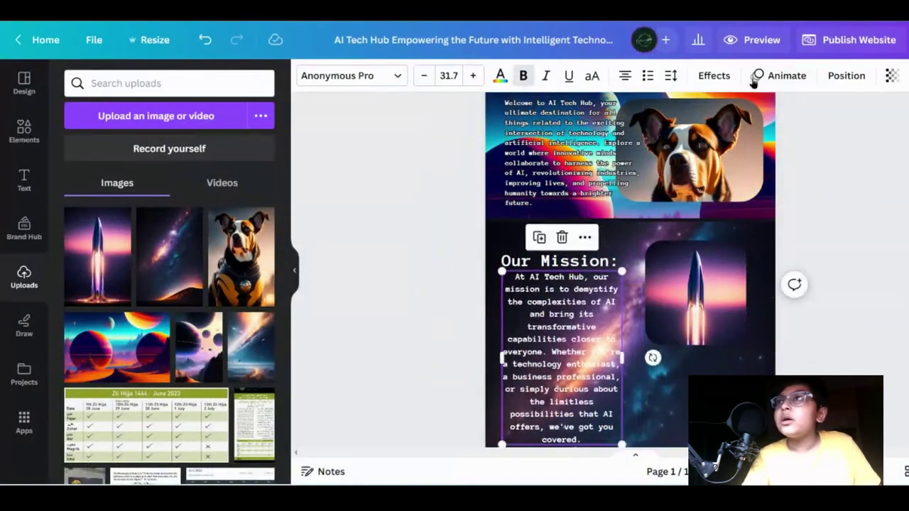
left_click_drag(622, 357, 662, 316)
left_click_drag(655, 390, 621, 353)
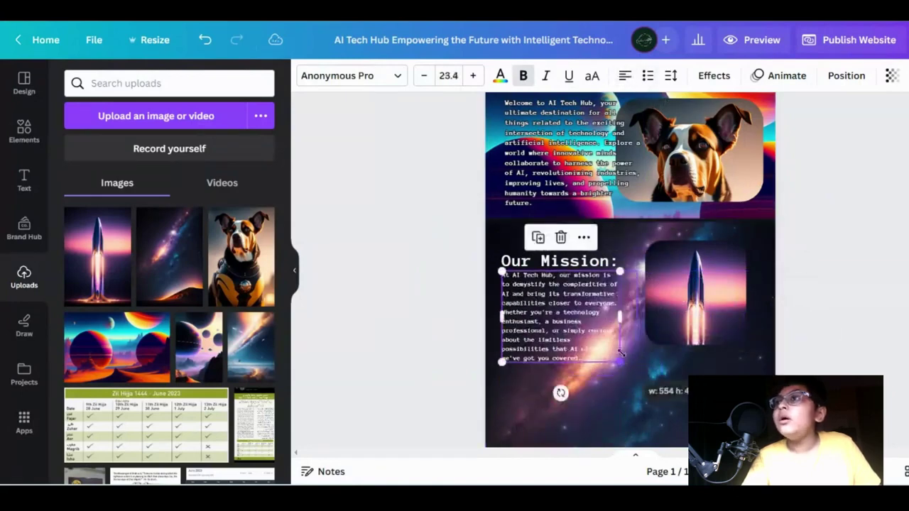
left_click_drag(625, 304, 667, 307)
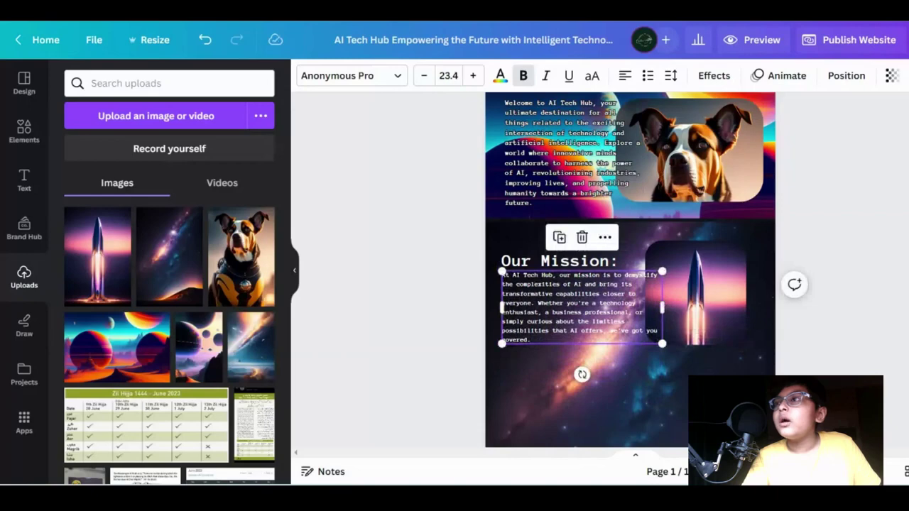
left_click(731, 338)
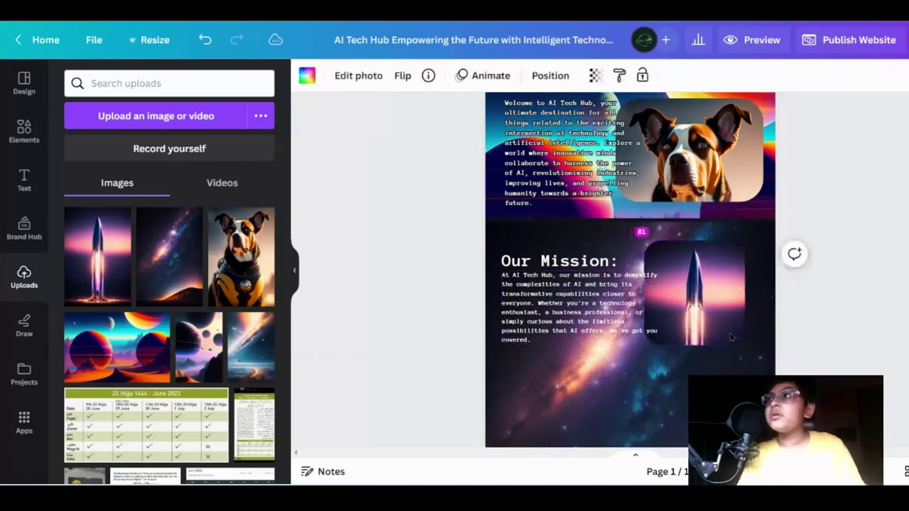
Apply the Outline effect to the mission paragraph with a black outline colour and increased thickness
left_click(650, 309)
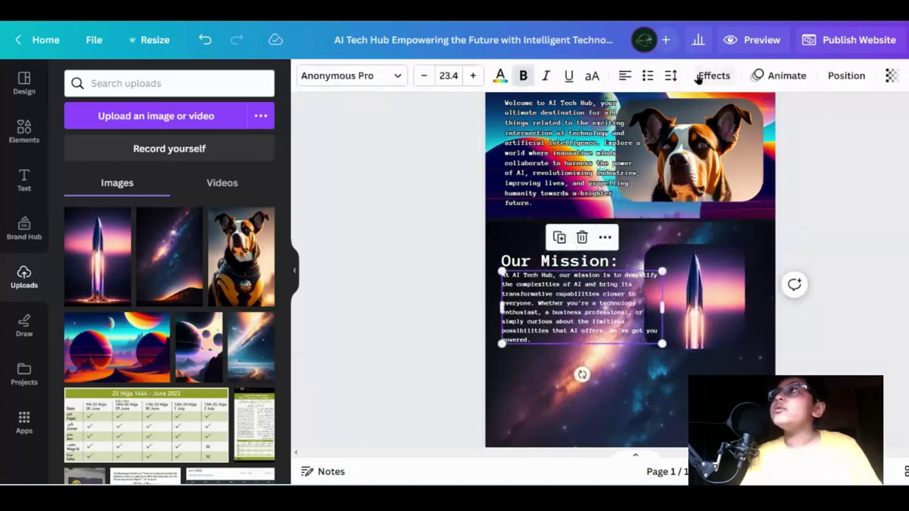
left_click(712, 75)
left_click(211, 250)
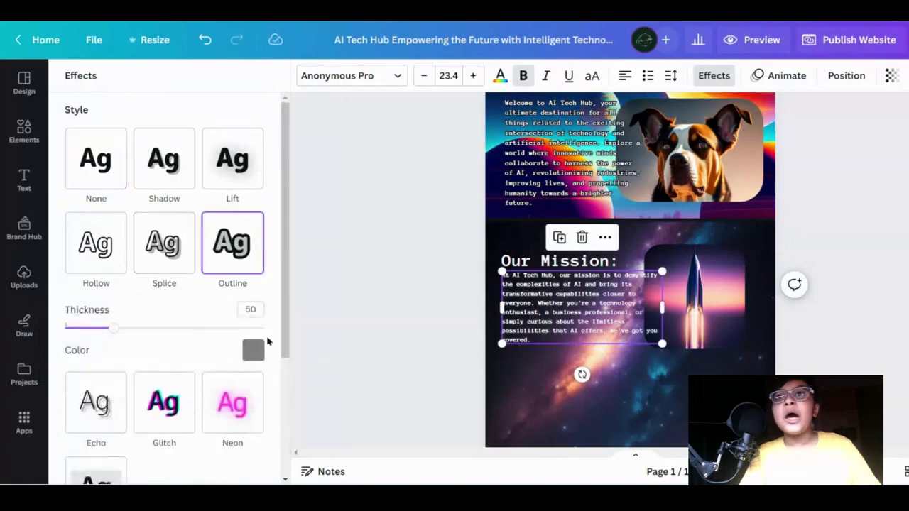
left_click(254, 349)
left_click(107, 203)
left_click(139, 353)
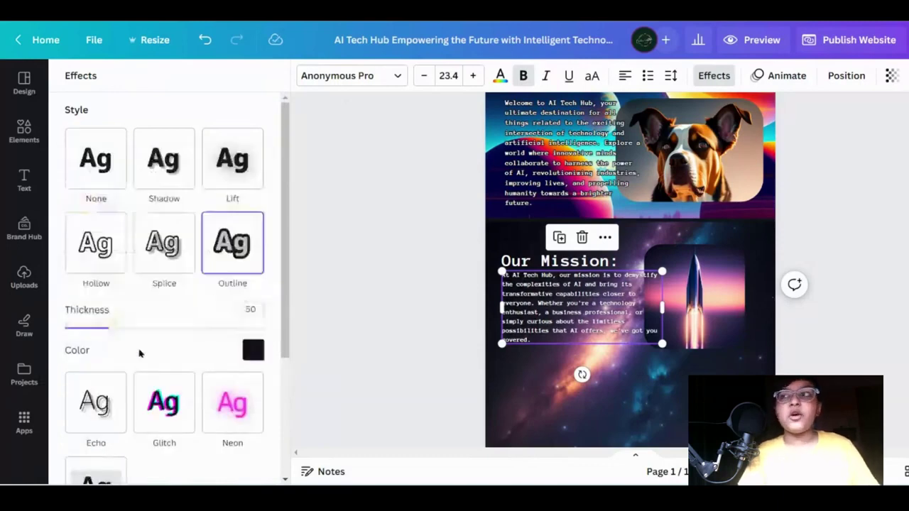
left_click_drag(203, 328, 284, 326)
left_click(400, 329)
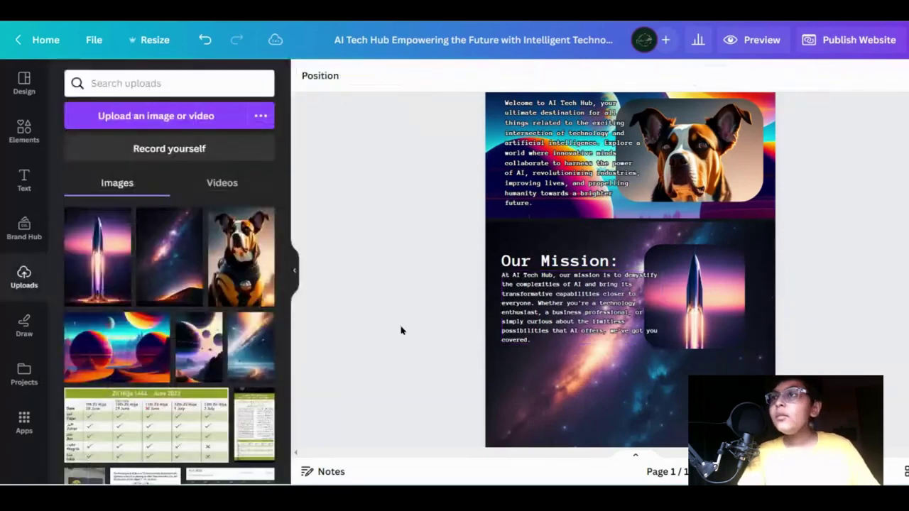
Preview the website in desktop view and look through its sections from the title banner down
left_click(31, 41)
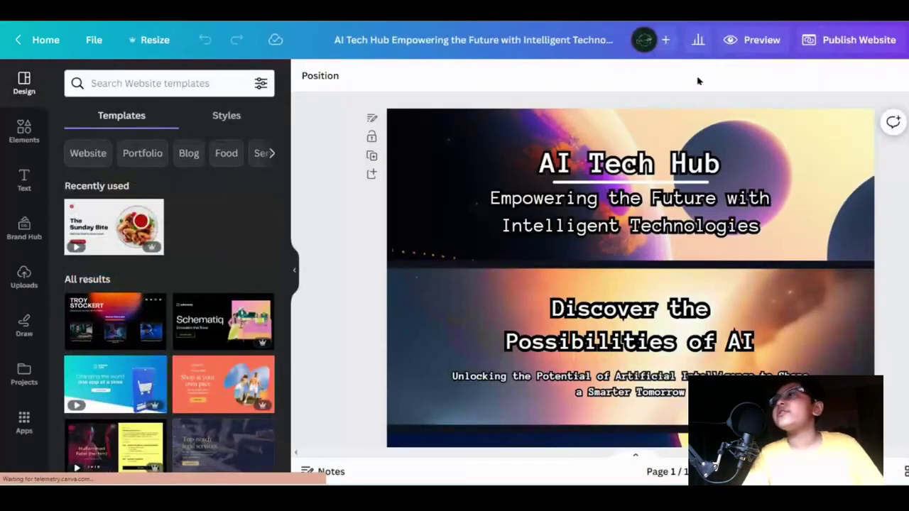
left_click(736, 37)
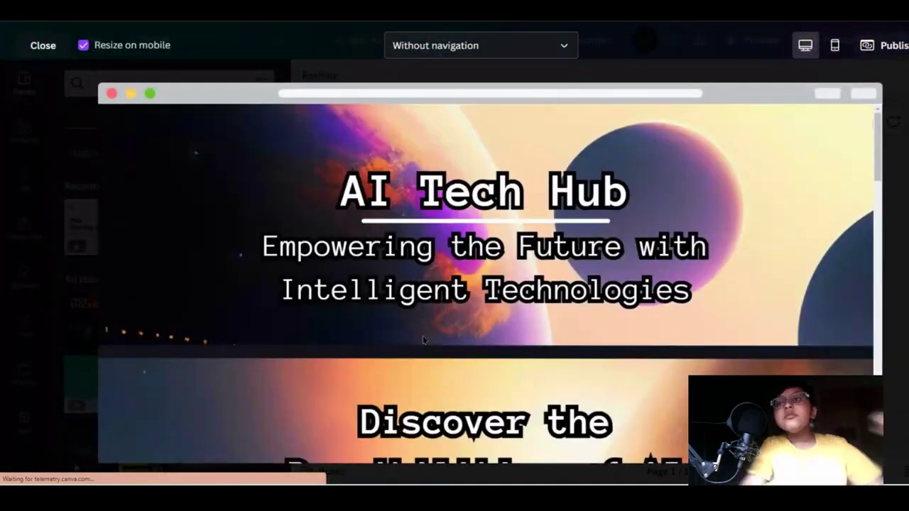
scroll(420, 345, "down", 4)
scroll(417, 352, "up", 4)
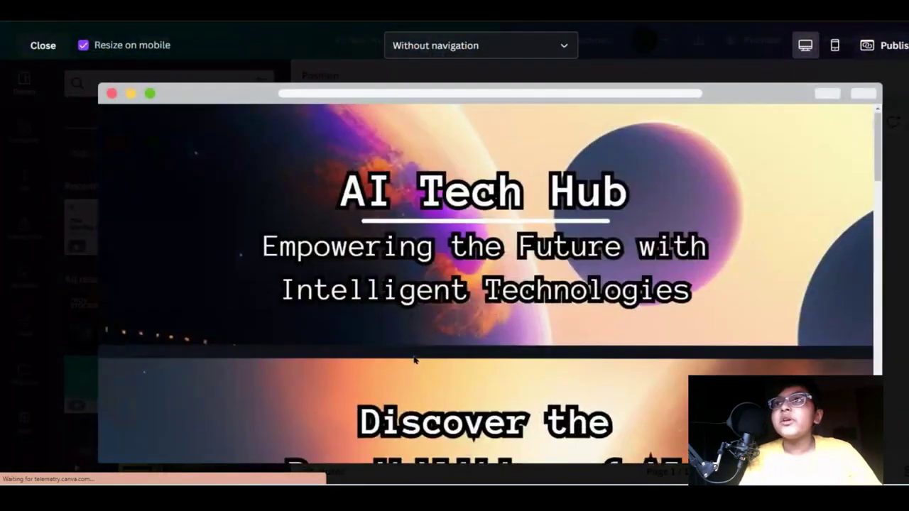
scroll(414, 357, "down", 12)
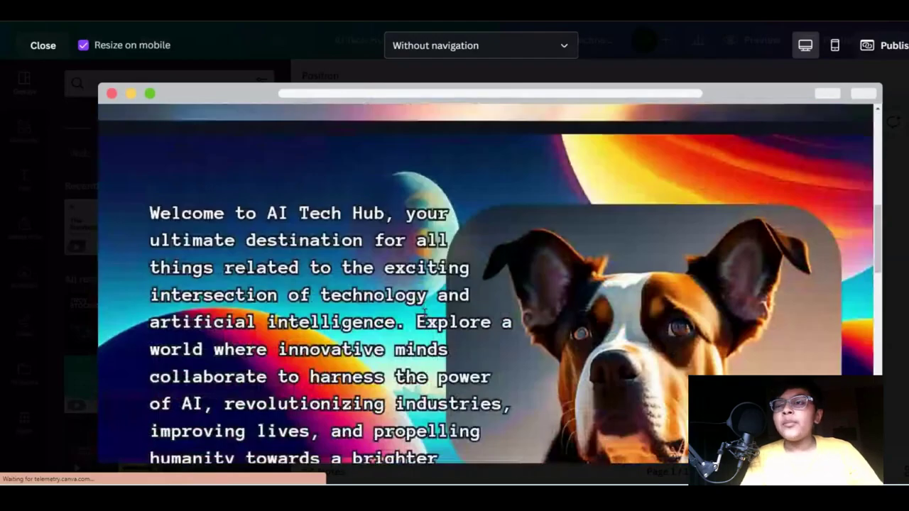
scroll(424, 314, "up", 3)
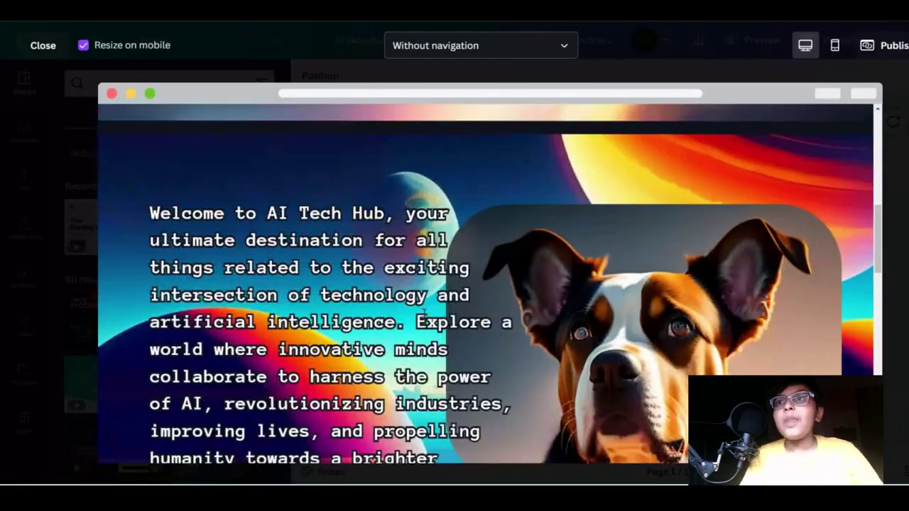
scroll(424, 313, "down", 6)
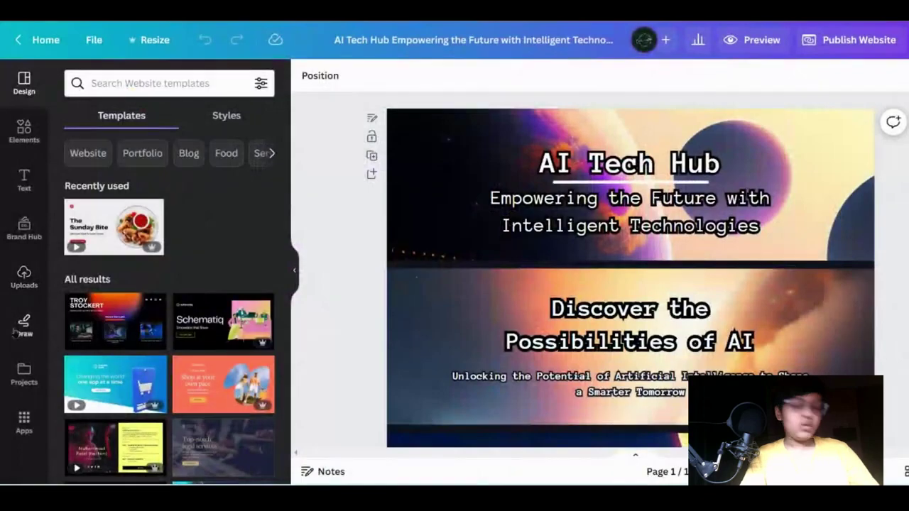
Crop the galaxy background from its lower edge so it ends just below the mission text and rocket frame
scroll(656, 284, "down", 5)
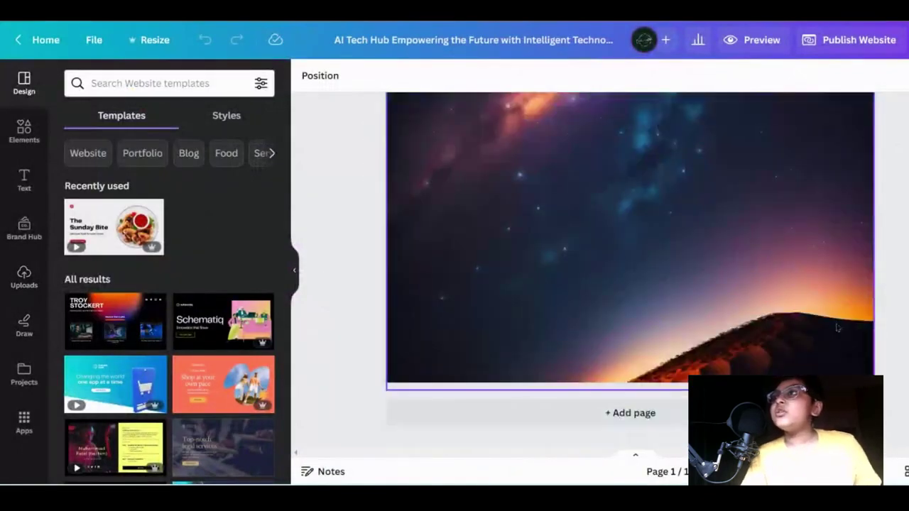
scroll(837, 328, "up", 5)
left_click(460, 355)
scroll(461, 355, "down", 5)
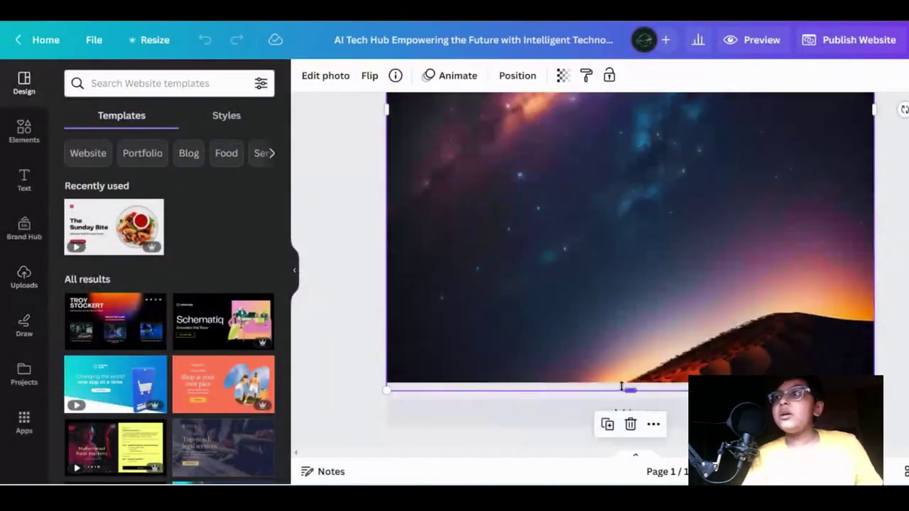
scroll(622, 387, "up", 3)
scroll(625, 387, "down", 3)
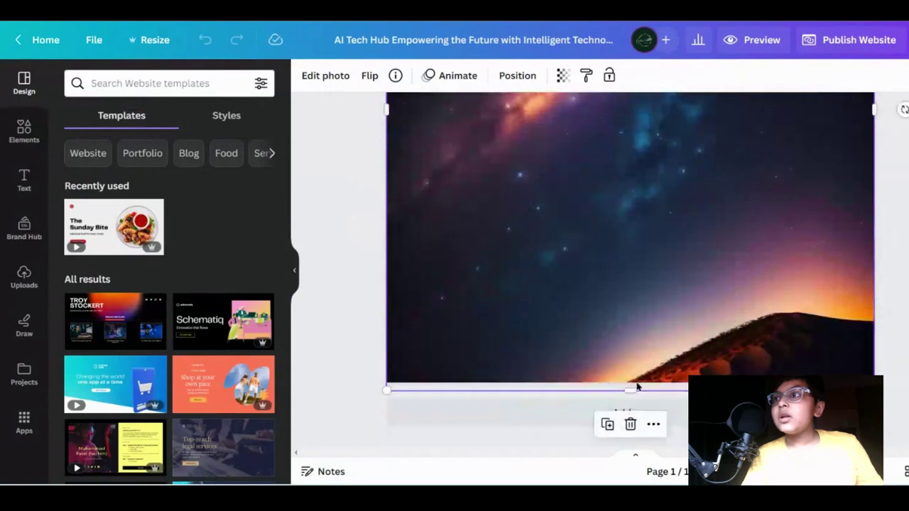
left_click_drag(633, 389, 608, 92)
scroll(625, 227, "up", 4)
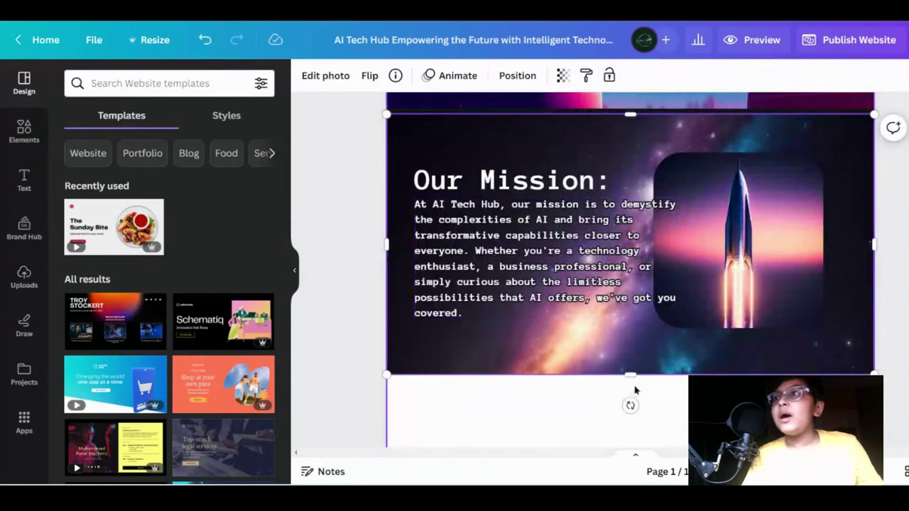
left_click_drag(630, 375, 634, 360)
left_click(560, 411)
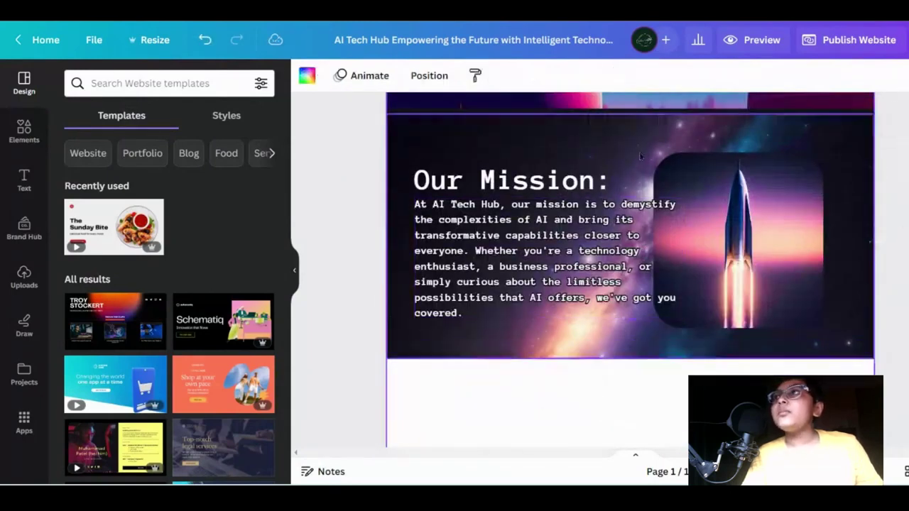
Duplicate the black divider line above "Our Mission:" and place the copy along the galaxy section's lower edge
left_click(640, 154)
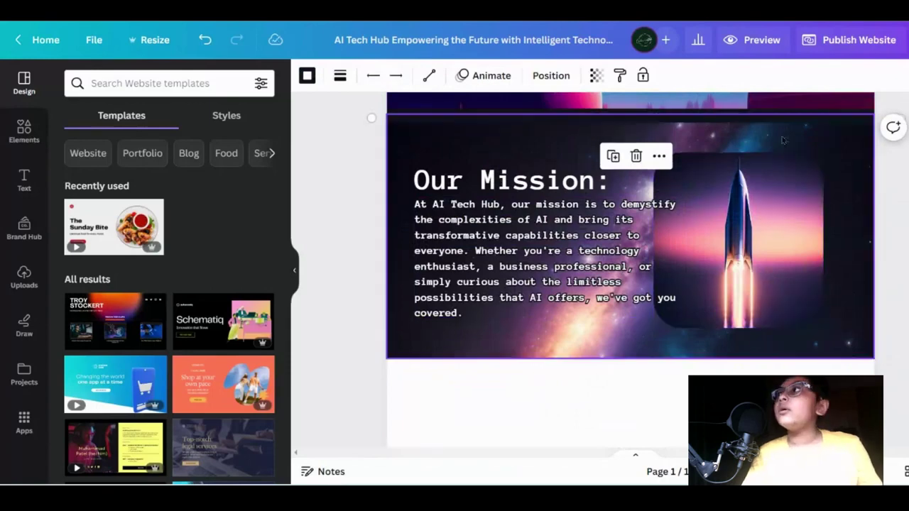
left_click_drag(876, 118, 885, 356)
left_click(900, 413)
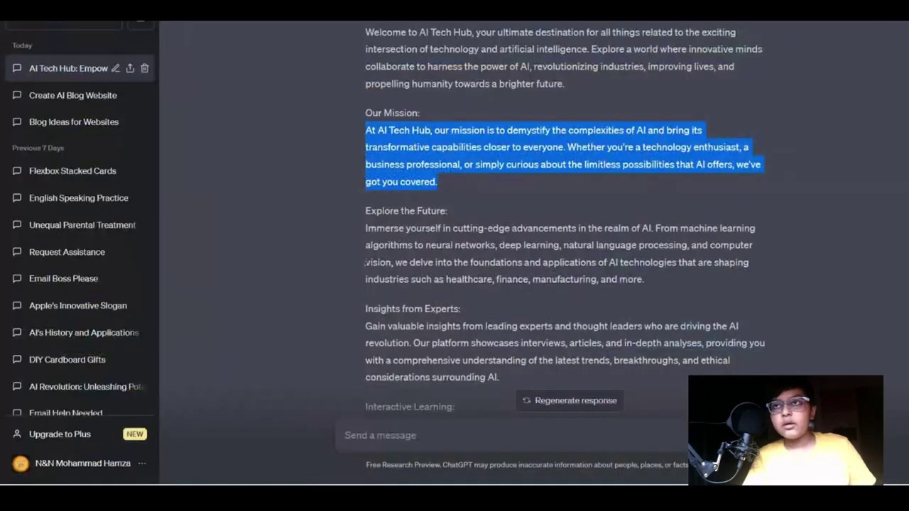
Switch to Lexica, leave the open rocket image and search for "space"
left_click(348, 248)
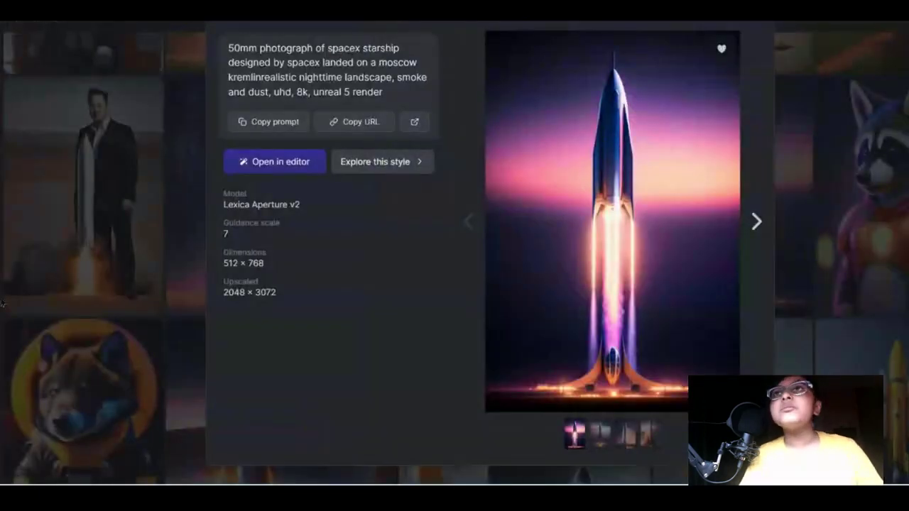
key("Escape")
right_click(379, 20)
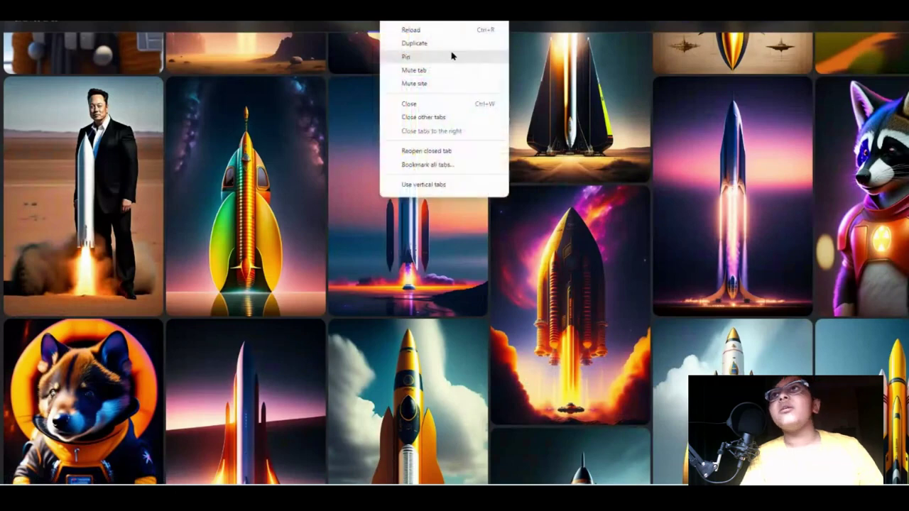
left_click(455, 39)
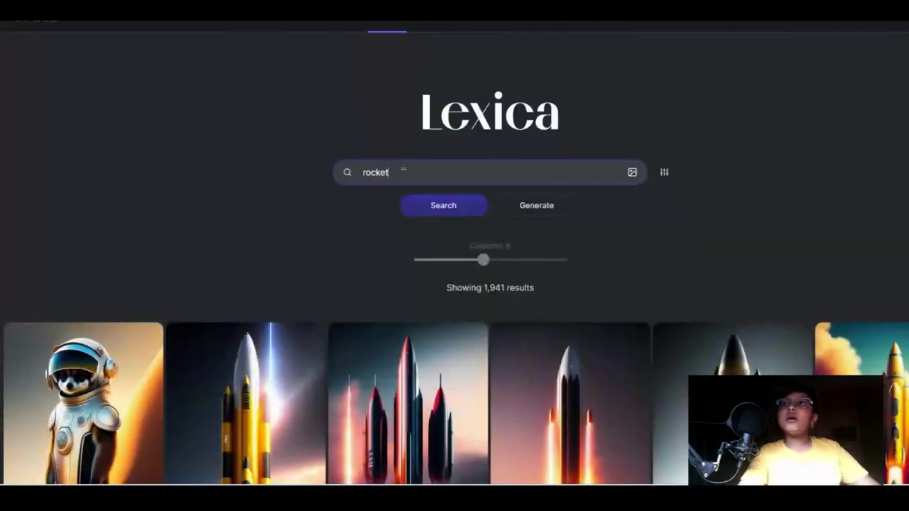
type("space")
key("Return")
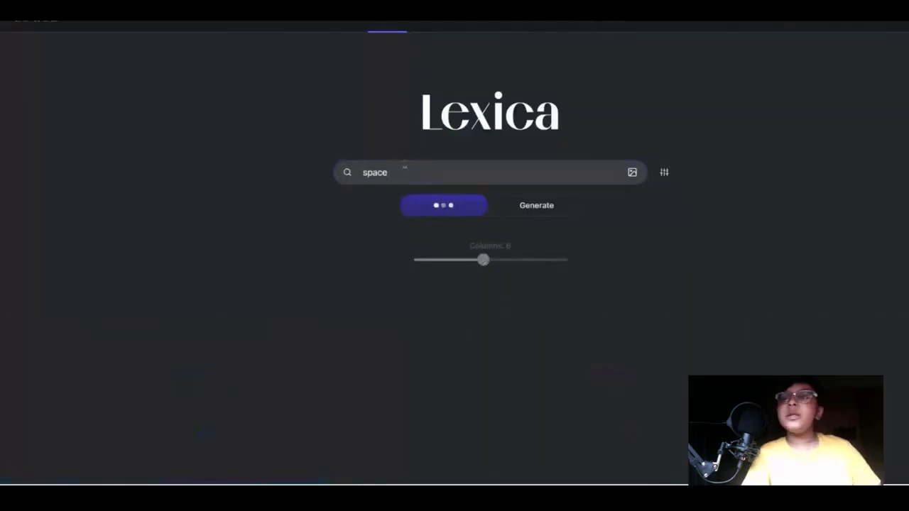
Find the image of an orange planet with a colourful galaxy and save it as "free sky outer the earth with galaxy stars.jpg"
scroll(355, 163, "down", 15)
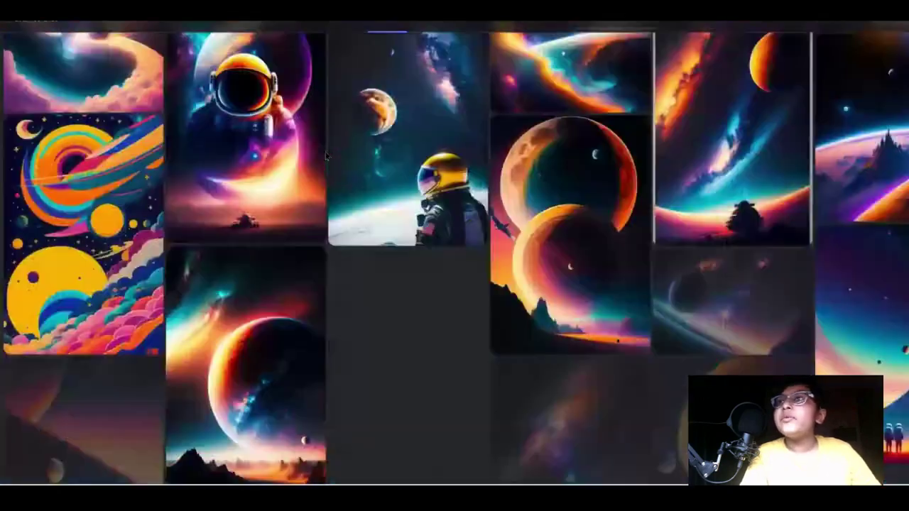
scroll(326, 157, "down", 10)
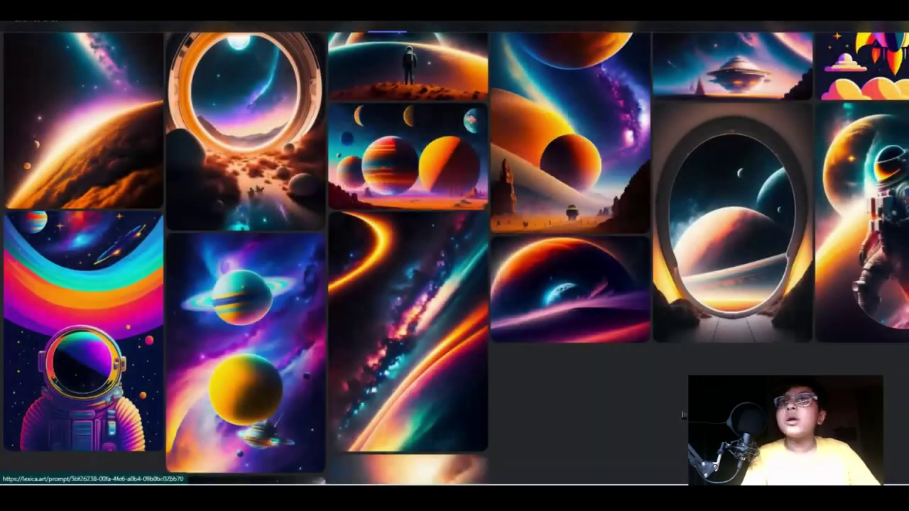
scroll(528, 339, "down", 10)
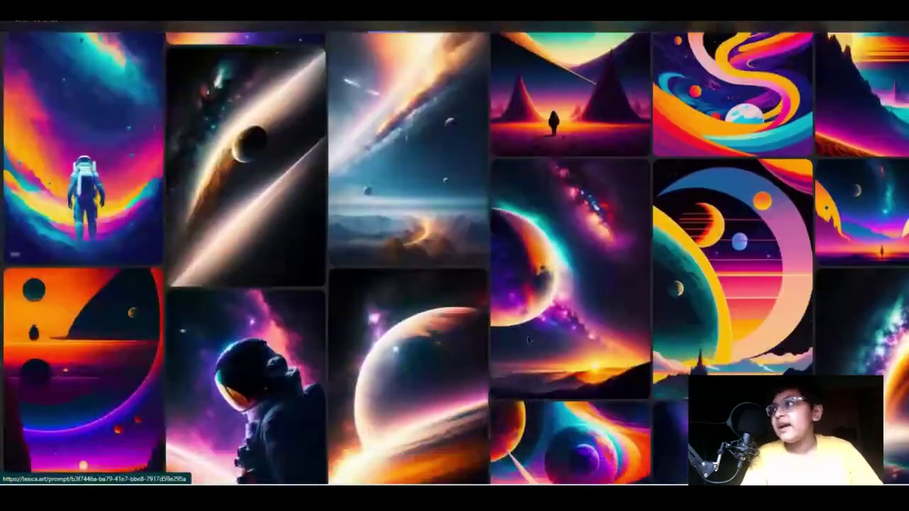
scroll(859, 214, "down", 4)
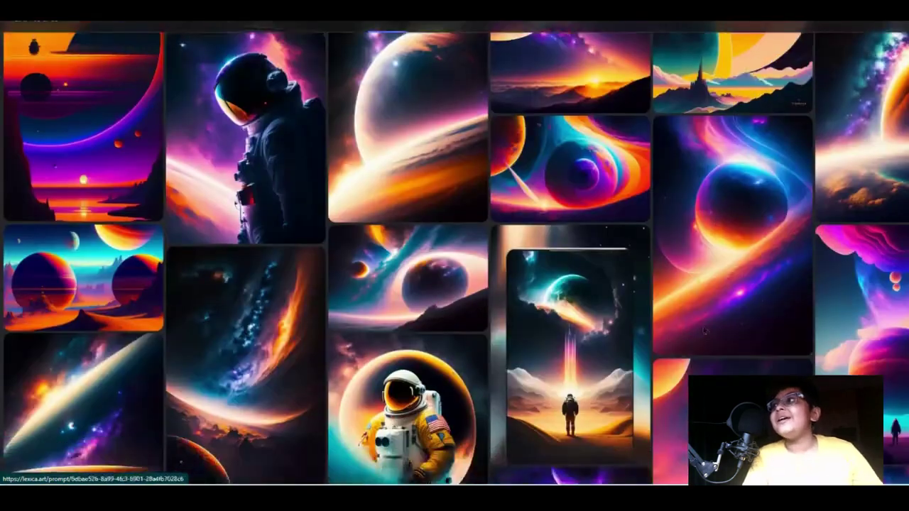
left_click(859, 128)
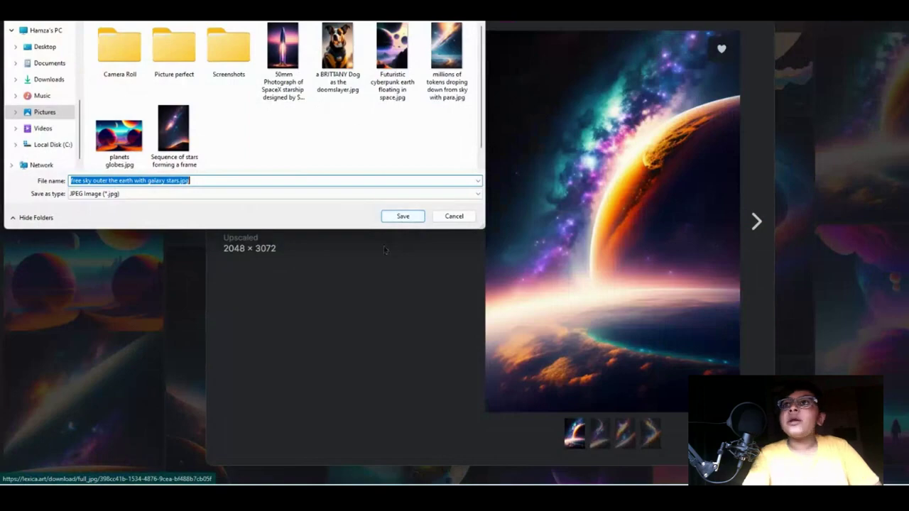
left_click(415, 222)
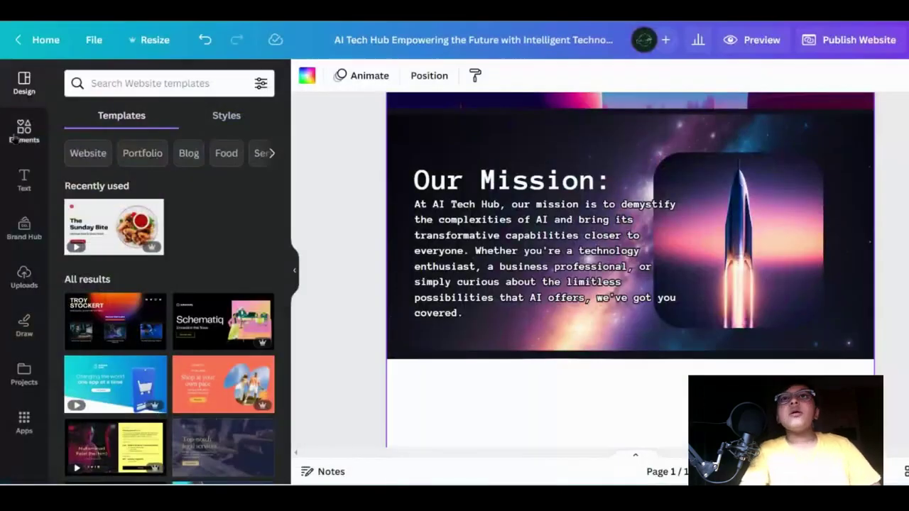
Upload "free sky outer the earth with galaxy stars.jpg" to Canva and add it to the page
left_click(24, 277)
left_click(147, 115)
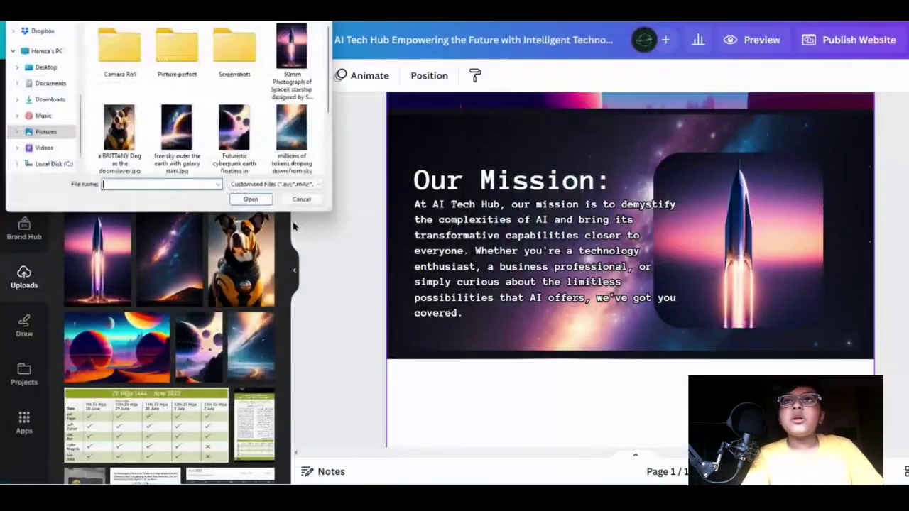
double_click(177, 131)
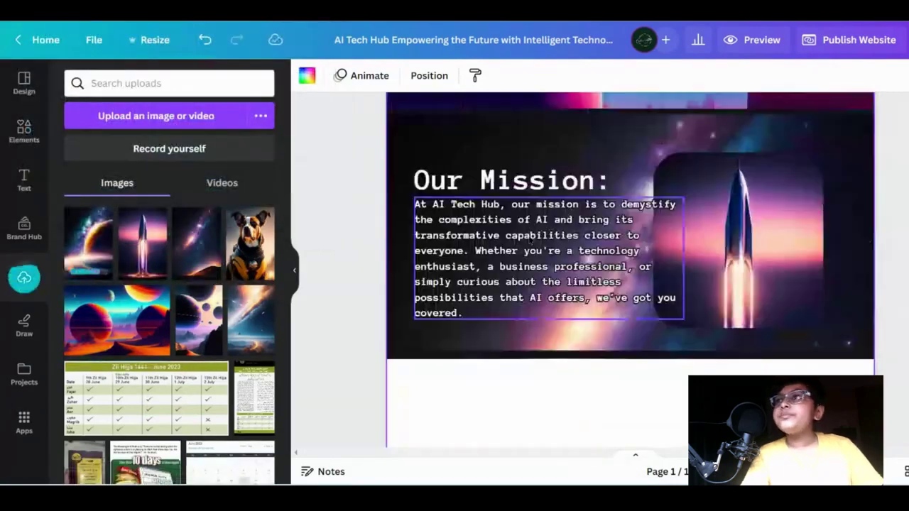
left_click(111, 245)
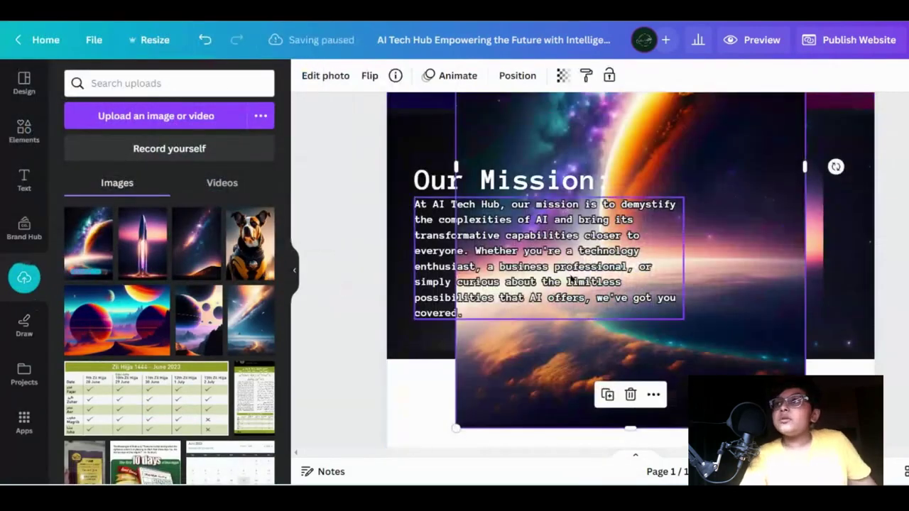
Move the planet image directly below the mission section and enlarge it to fill the page width beneath the divider line
scroll(573, 276, "down", 4)
scroll(577, 272, "down", 2)
scroll(577, 272, "up", 5)
scroll(578, 270, "down", 4)
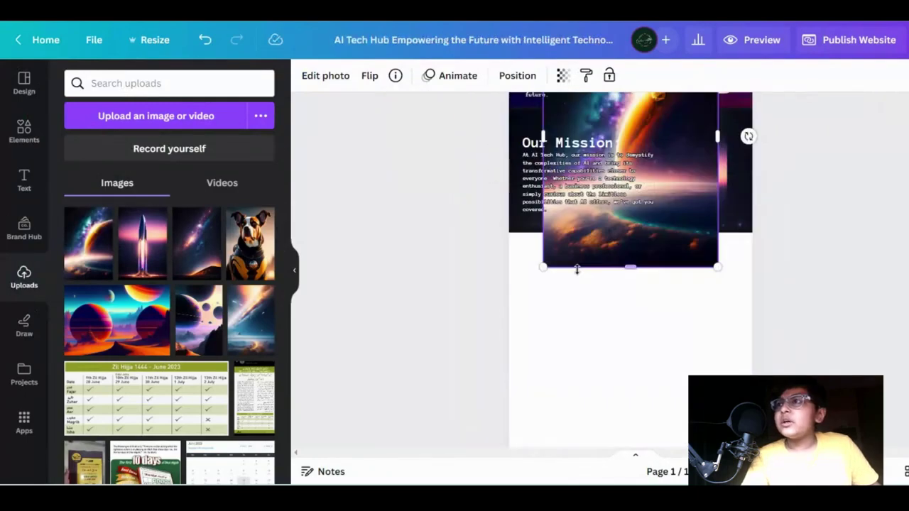
left_click_drag(606, 284, 572, 476)
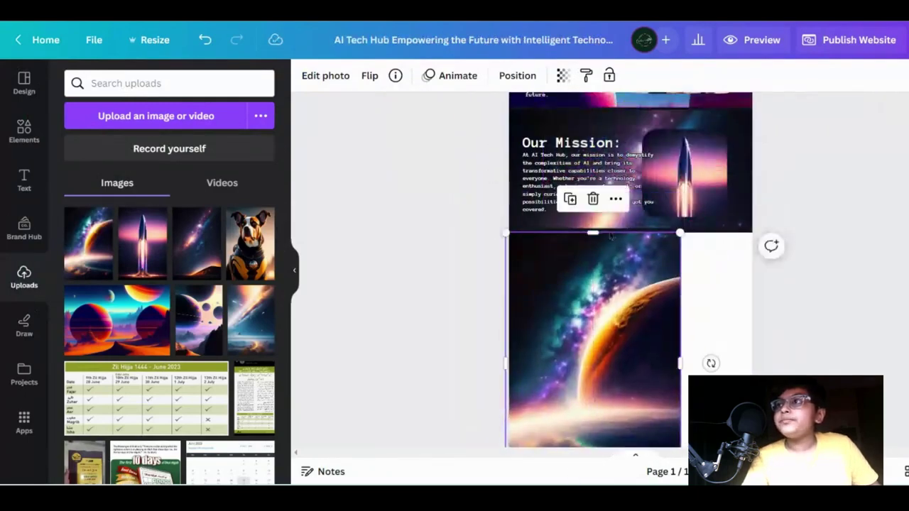
left_click_drag(680, 233, 803, 163)
left_click_drag(669, 341, 664, 448)
left_click(824, 346)
scroll(754, 335, "down", 3)
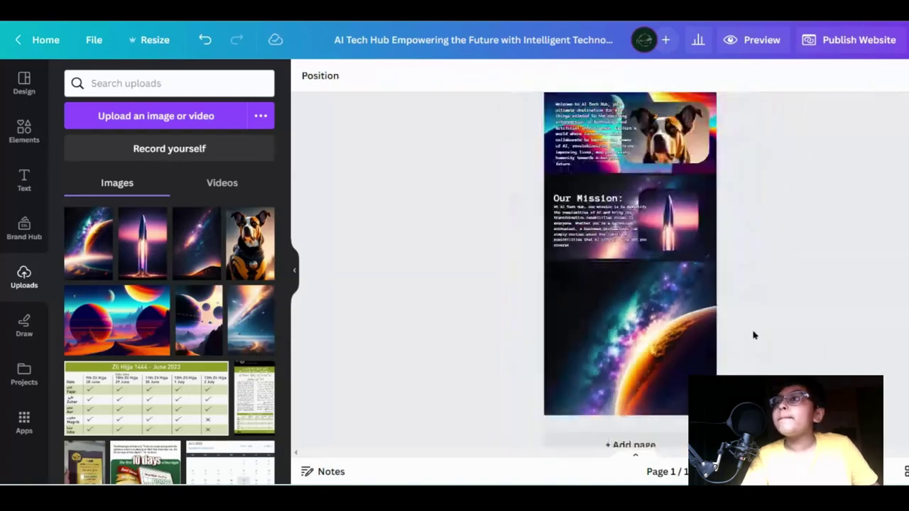
scroll(634, 271, "up", 2)
left_click(651, 256)
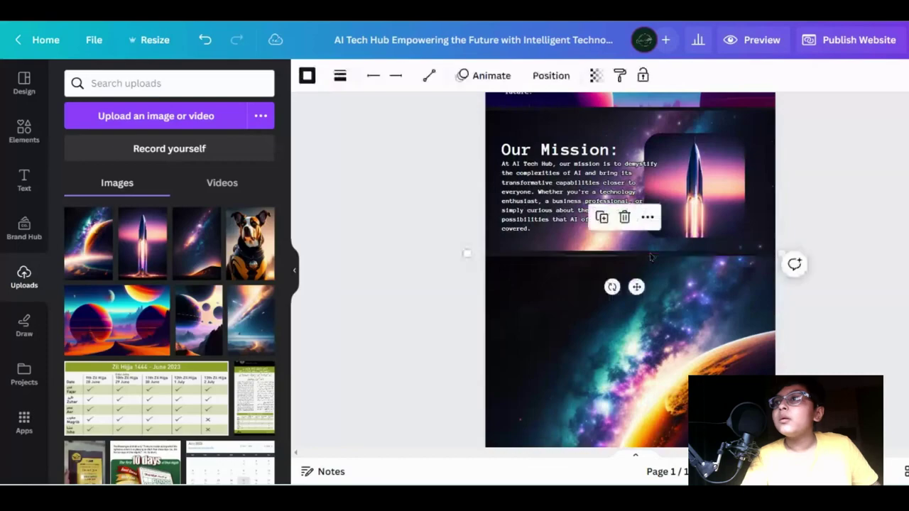
left_click(809, 228)
Read through the ChatGPT sections that follow "Our Mission:" for the next website text
scroll(781, 245, "down", 3)
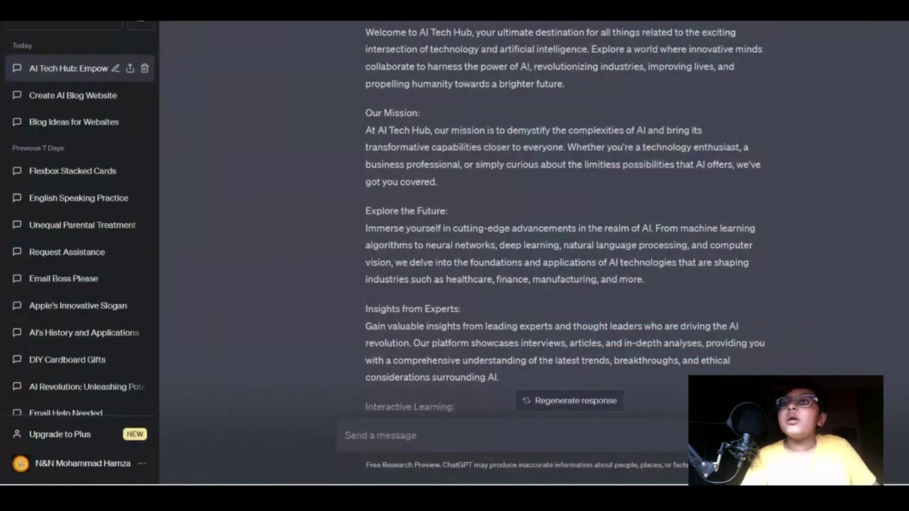
scroll(474, 231, "down", 2)
scroll(469, 229, "down", 2)
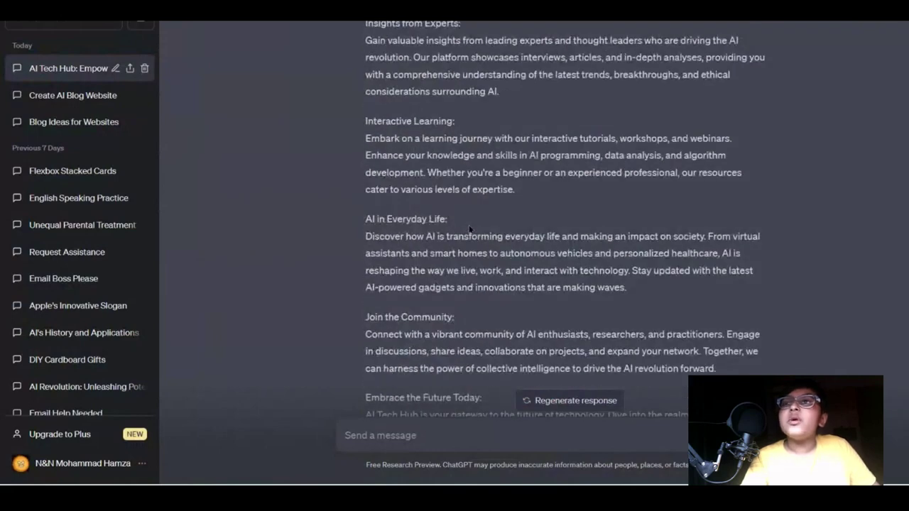
scroll(469, 229, "down", 2)
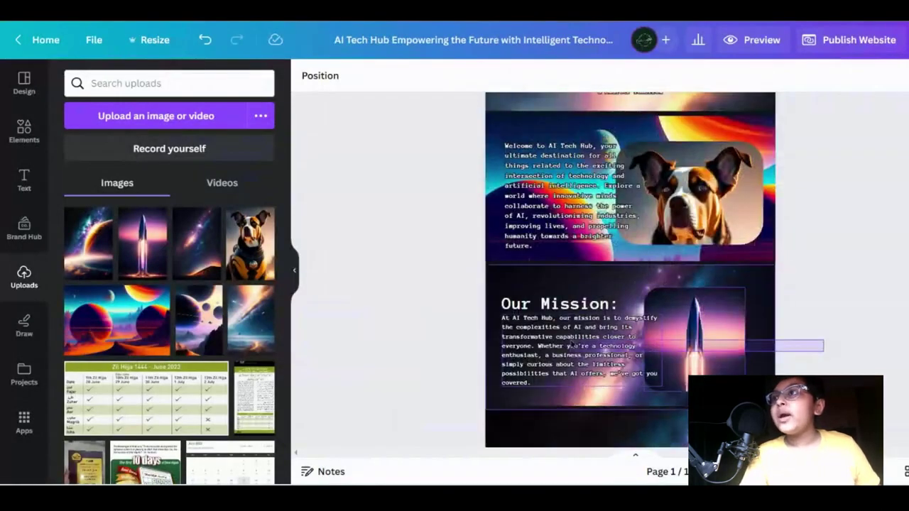
Duplicate the "Our Mission:" heading, paragraph and framed rocket image, and place the copies on the planet image section below
left_click(571, 342)
left_click(679, 323)
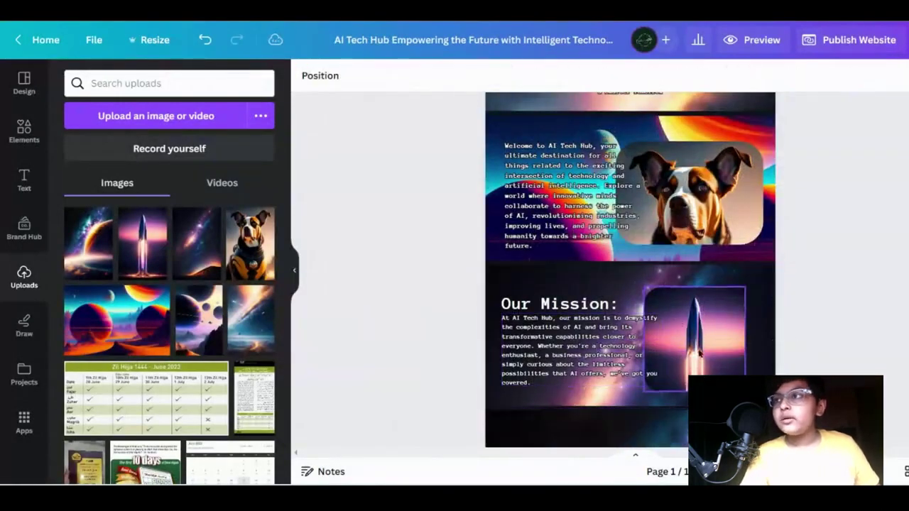
left_click(595, 318)
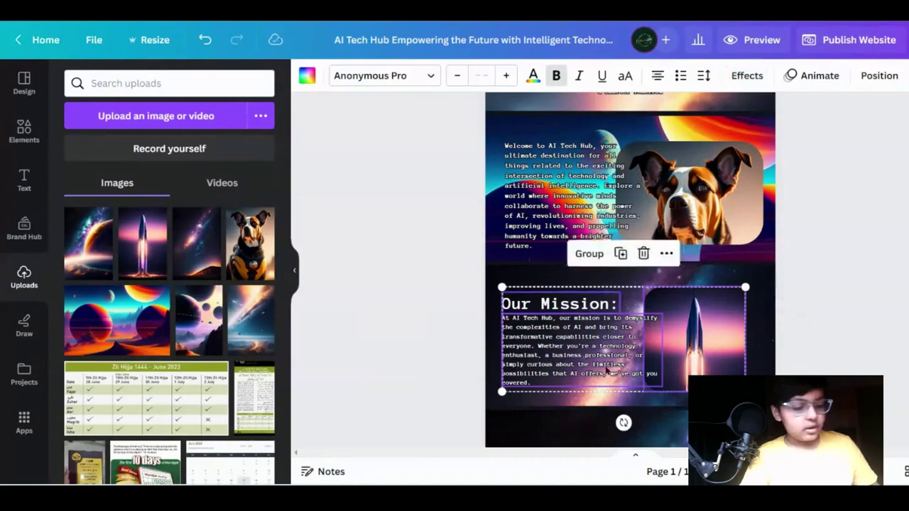
scroll(605, 371, "down", 5)
scroll(710, 269, "up", 3)
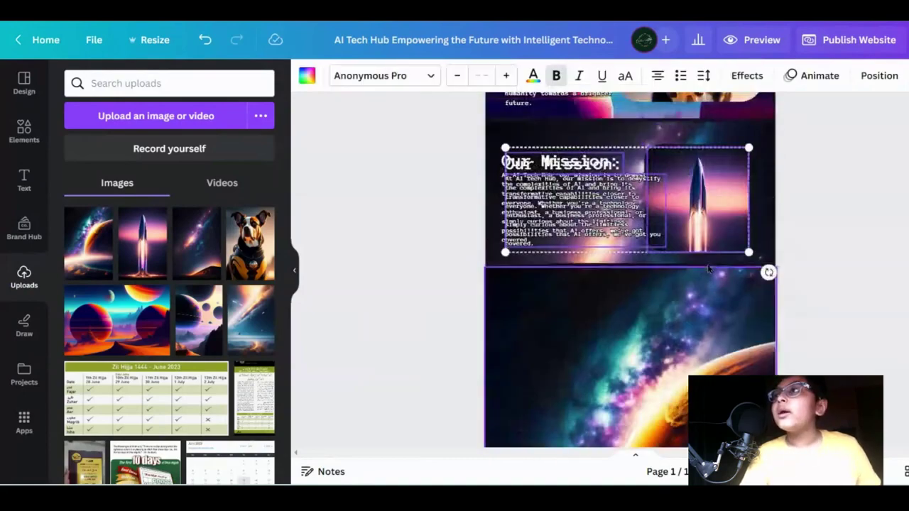
left_click_drag(713, 204, 732, 360)
left_click(903, 363)
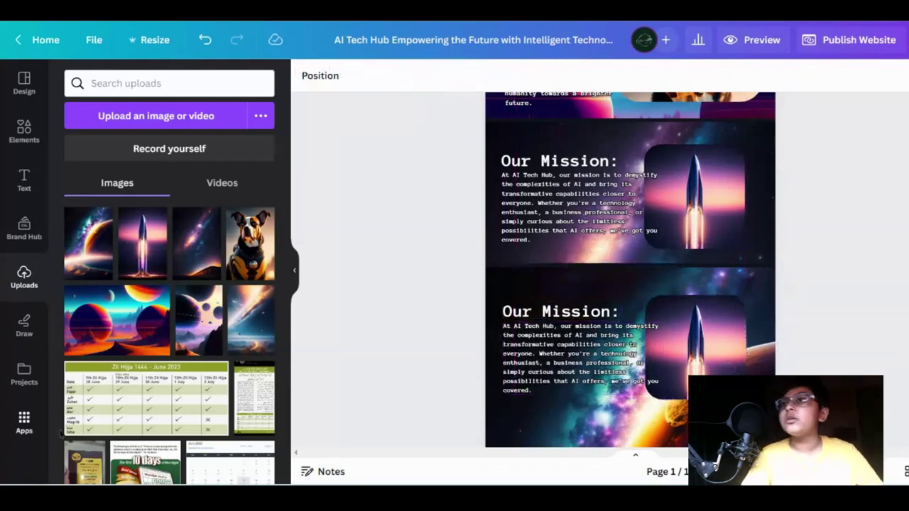
Copy the "AI in Everyday Life:" title from ChatGPT and replace the duplicated mission heading in Canva with it
key("alt+Tab")
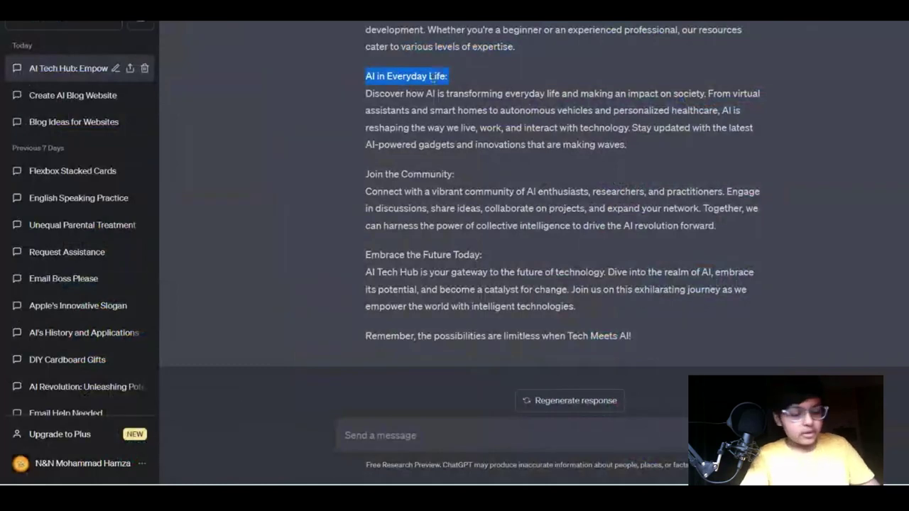
key("alt+Tab")
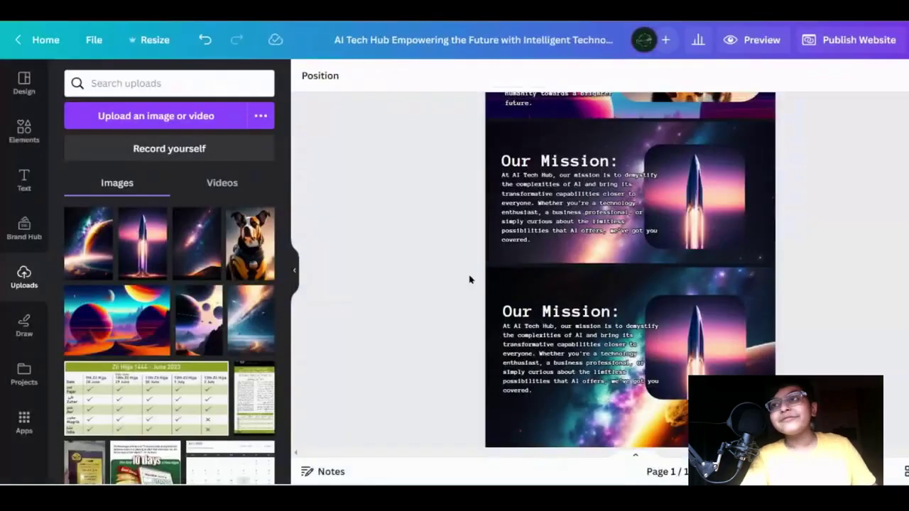
left_click(540, 313)
double_click(539, 312)
type("AI in Everyday Life:")
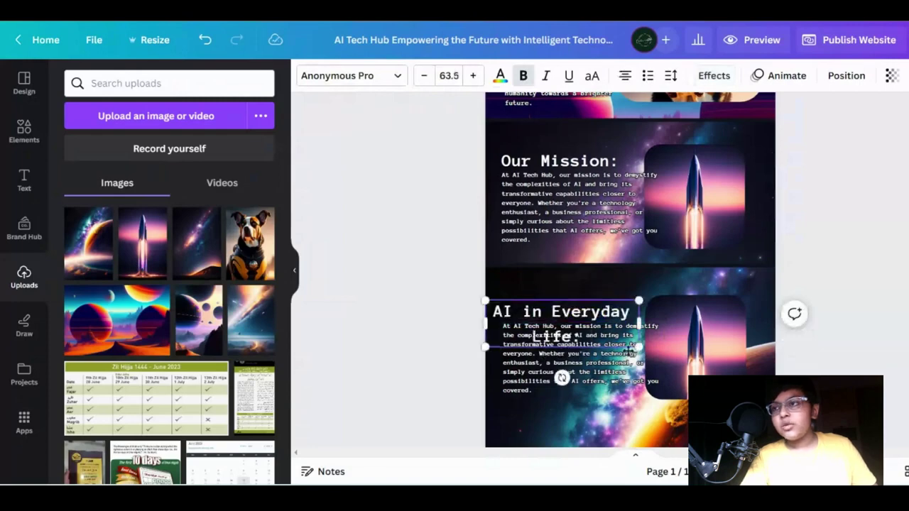
Fit the "AI in Everyday Life:" heading on one line and align it above the section's paragraph
mouse_move(643, 313)
left_mouse_down()
mouse_move(728, 313)
mouse_move(647, 316)
left_mouse_up()
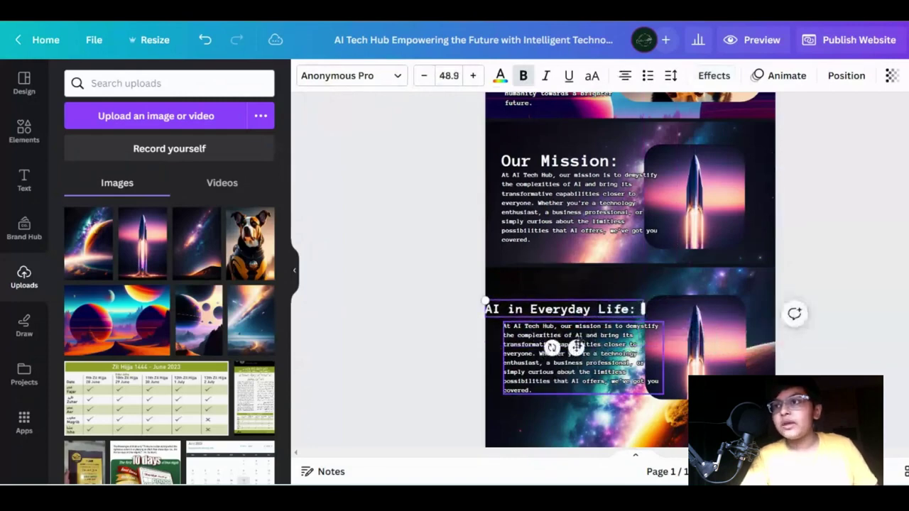
left_click_drag(580, 346, 598, 343)
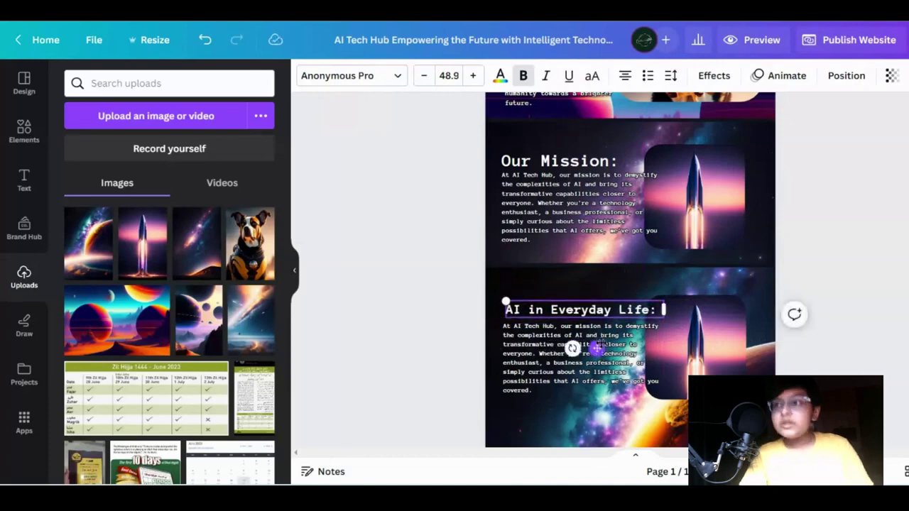
left_click(595, 413)
left_click(581, 310)
left_click_drag(581, 310, 580, 306)
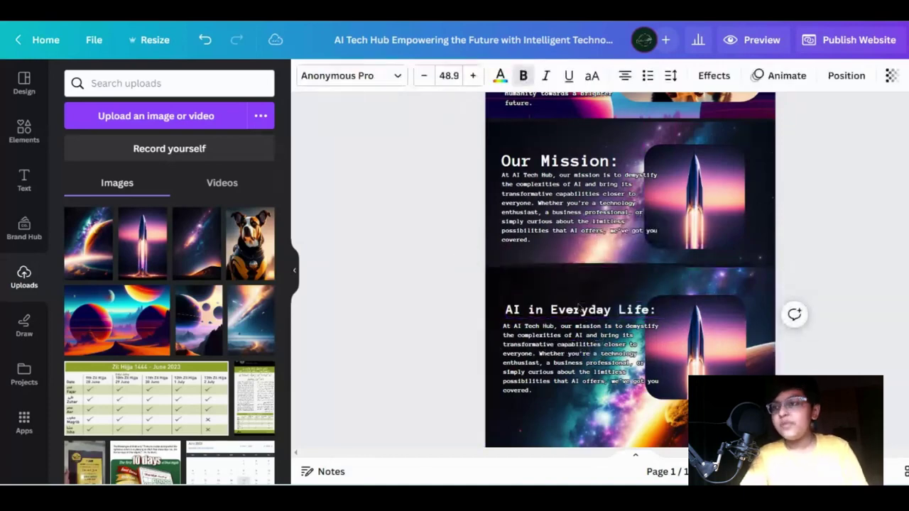
left_click(824, 284)
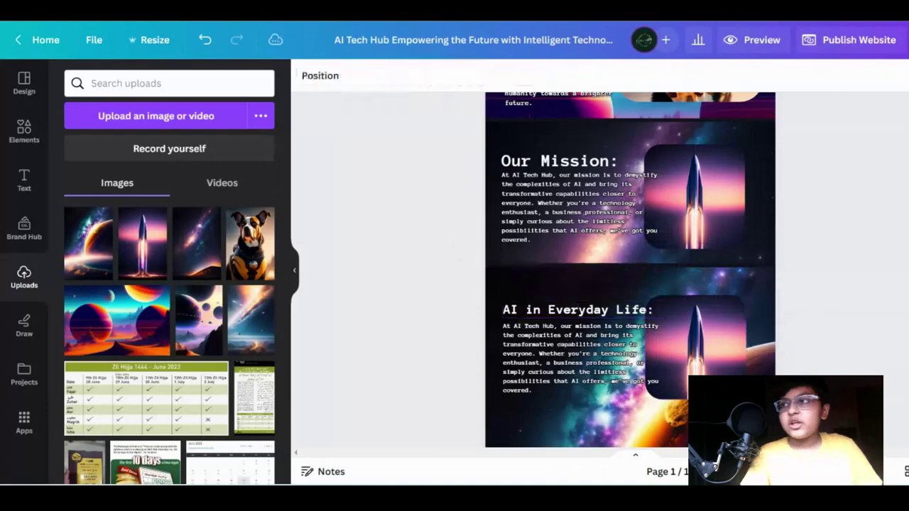
Copy the "AI in Everyday Life" paragraph from ChatGPT and replace the duplicated mission paragraph in Canva with it
key("alt+Tab")
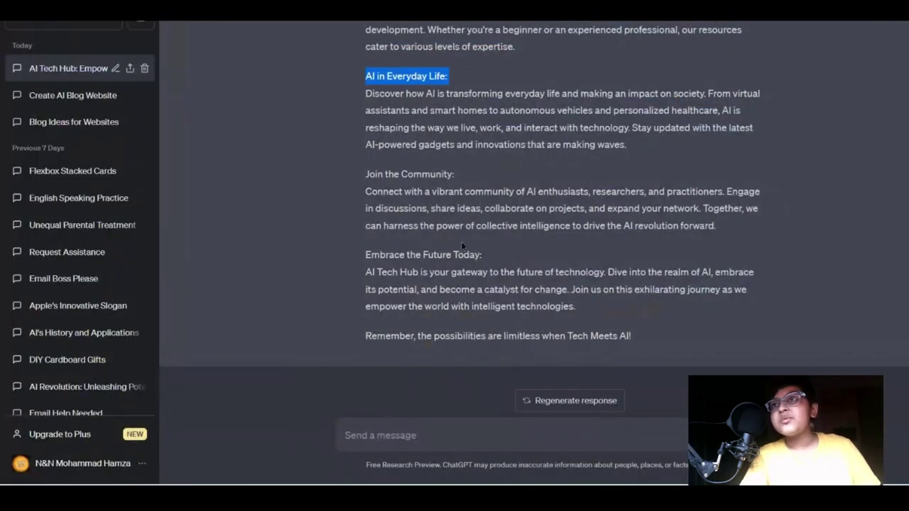
left_click_drag(637, 145, 367, 93)
key("ctrl+c")
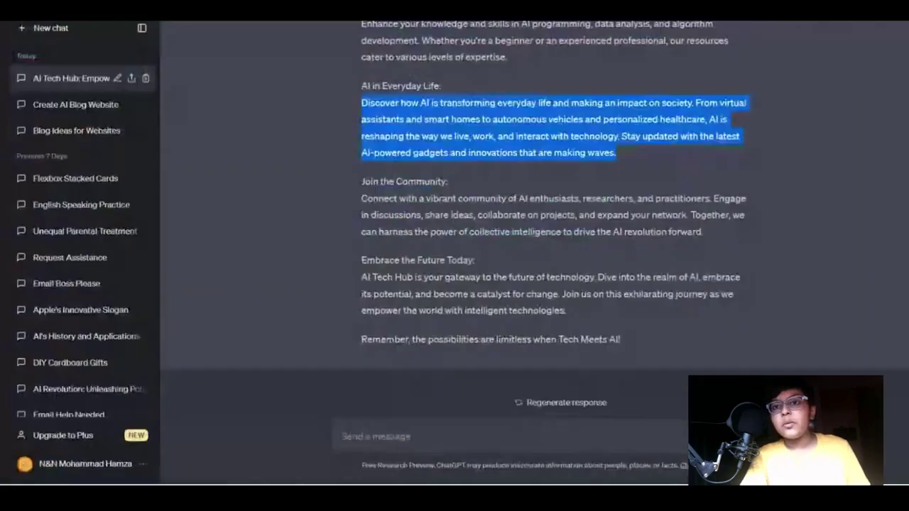
key("ctrl+Tab")
double_click(558, 342)
key("ctrl+v")
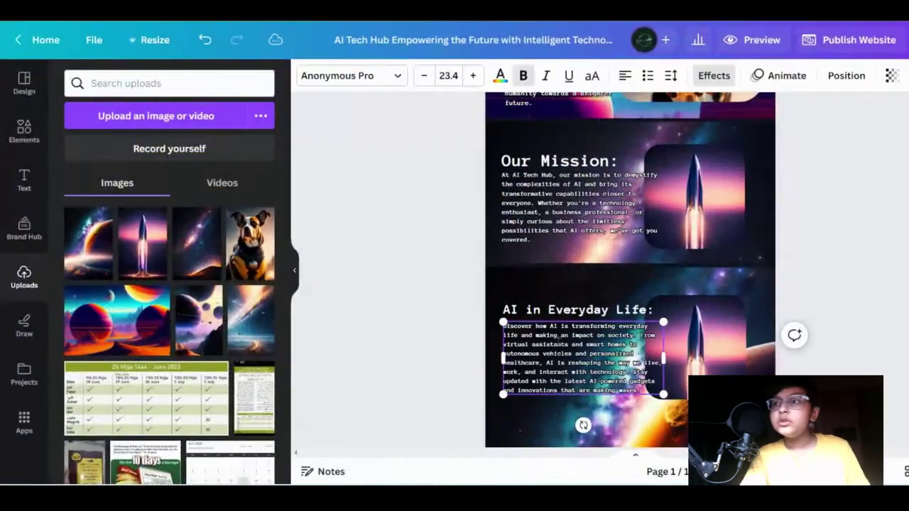
left_click(513, 419)
left_click(449, 392)
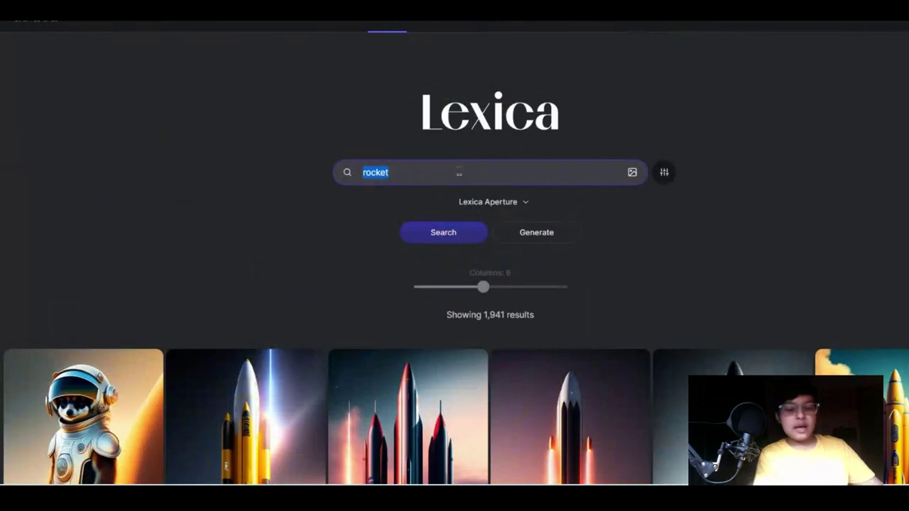
Search Lexica for "laptop", preview the white laptop seen from behind and browse the other results
left_click(459, 172)
type("laptop")
key("Return")
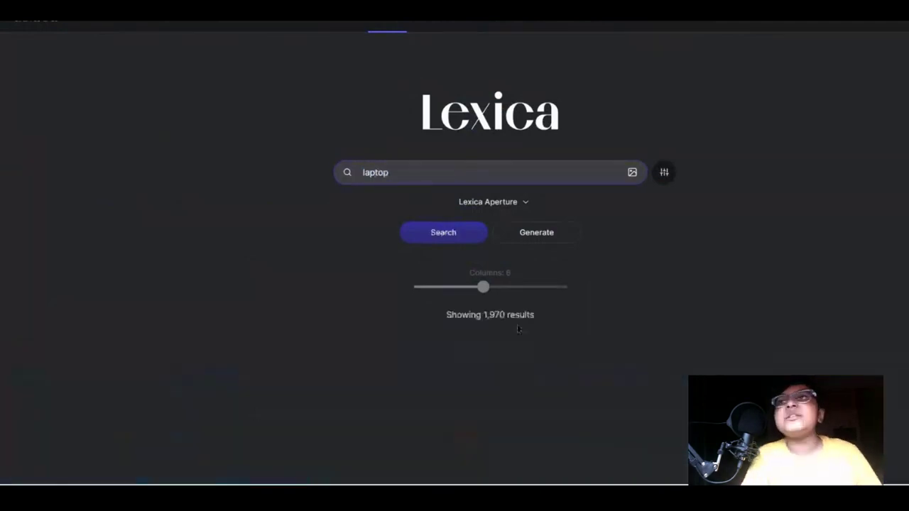
scroll(518, 329, "down", 2)
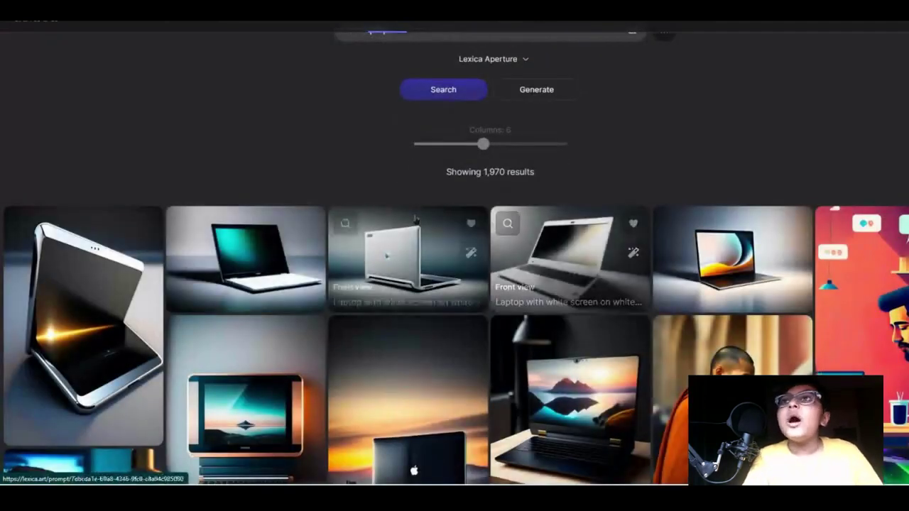
left_click(419, 256)
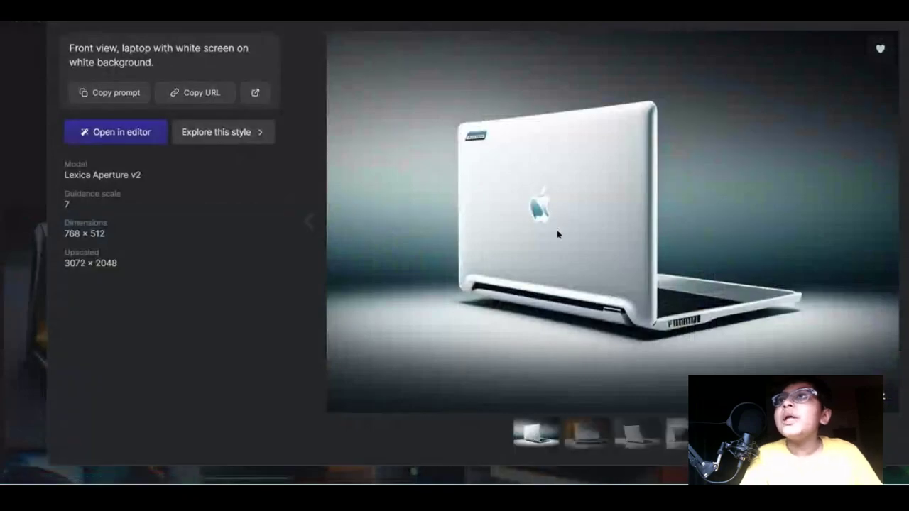
scroll(386, 257, "down", 4)
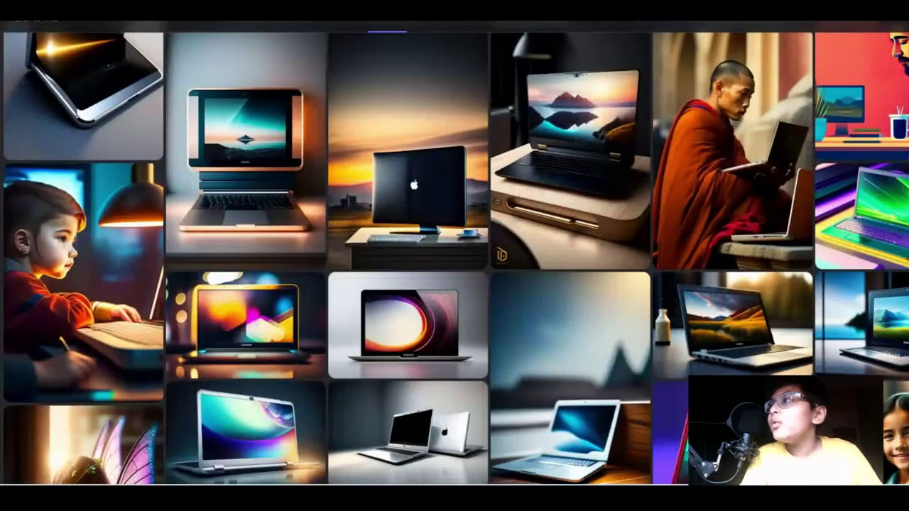
scroll(735, 248, "up", 2)
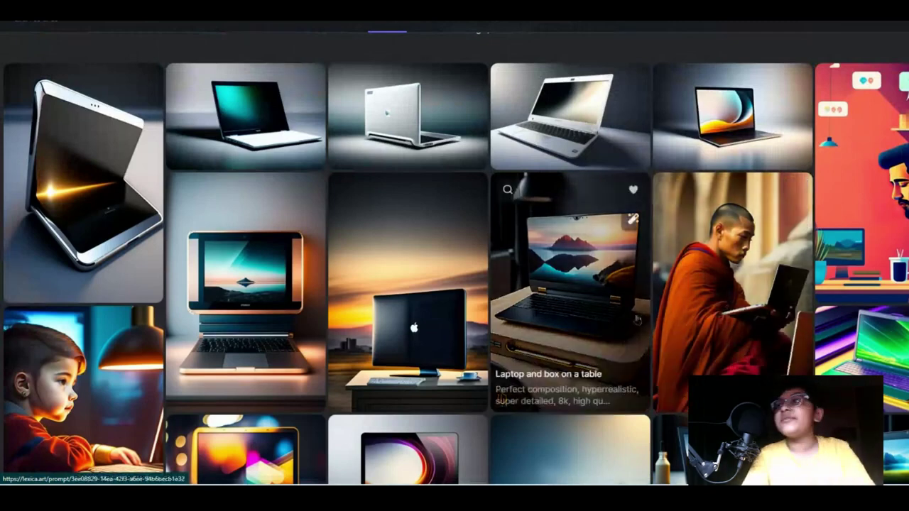
Open the image of a laptop standing on a wooden box and save it as "laptop and box on a table.jpg"
left_click(568, 284)
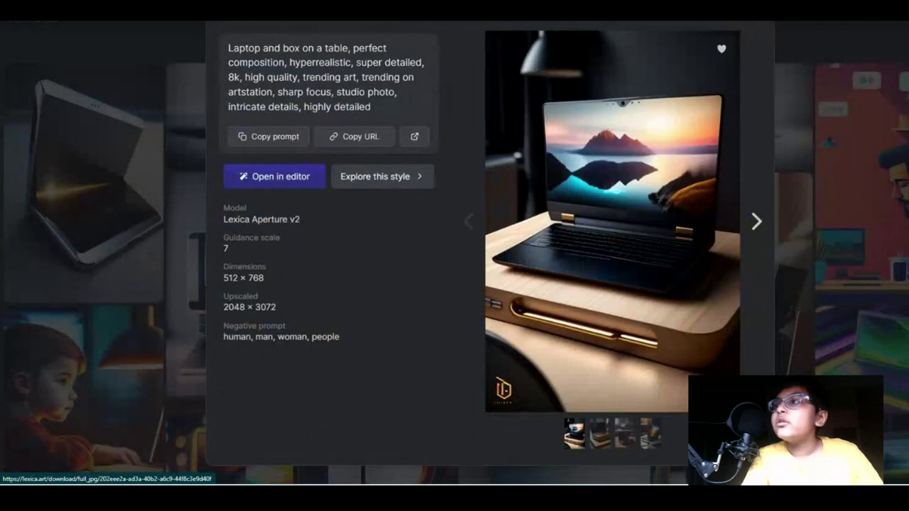
left_click(538, 466)
type("laptop and box on a table.jpg")
left_click(402, 214)
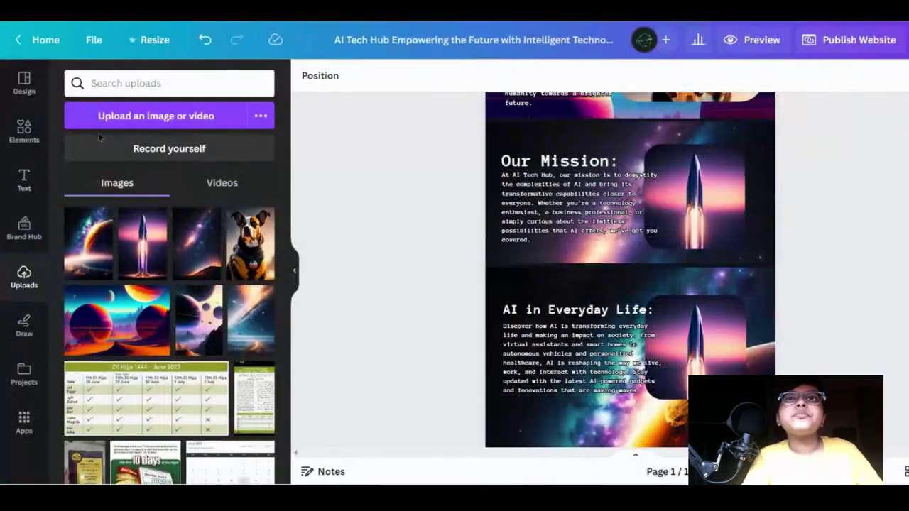
Upload "laptop and box on a table.jpg" to Canva and use it to replace the rocket in the "AI in Everyday Life" frame
left_click(101, 119)
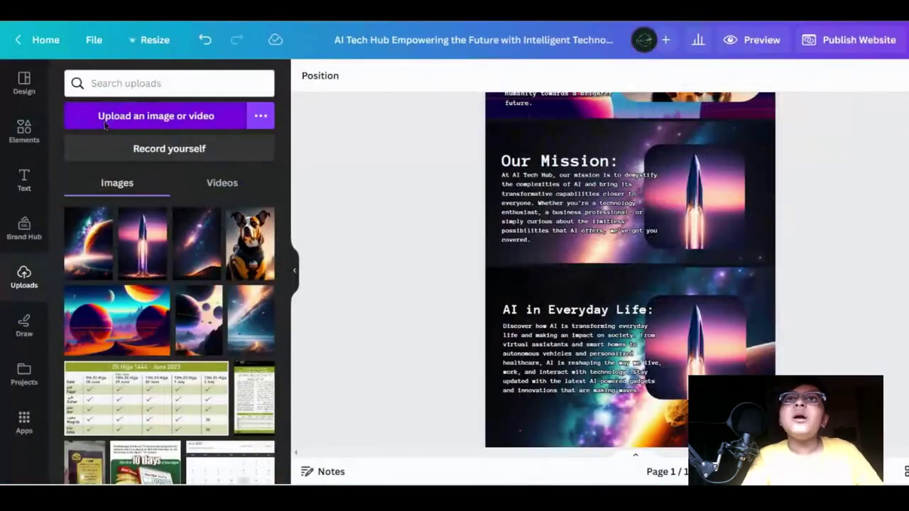
scroll(213, 114, "down", 2)
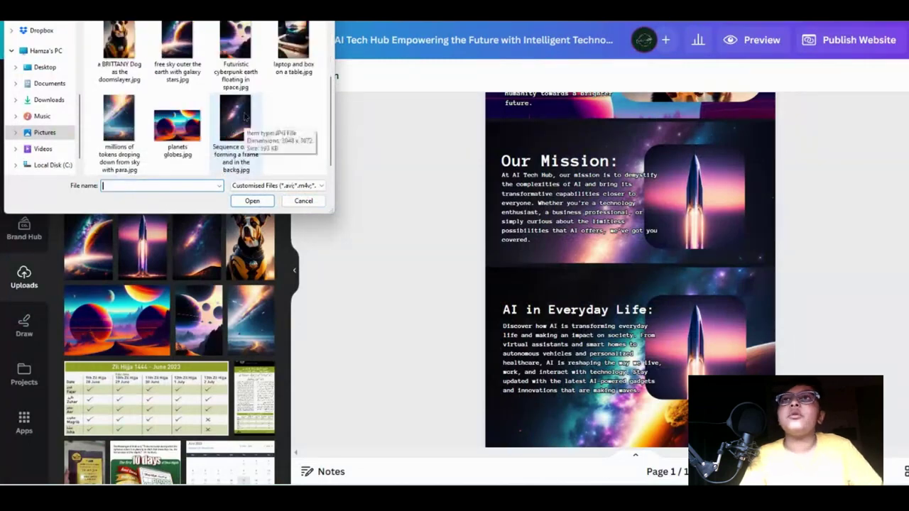
double_click(294, 49)
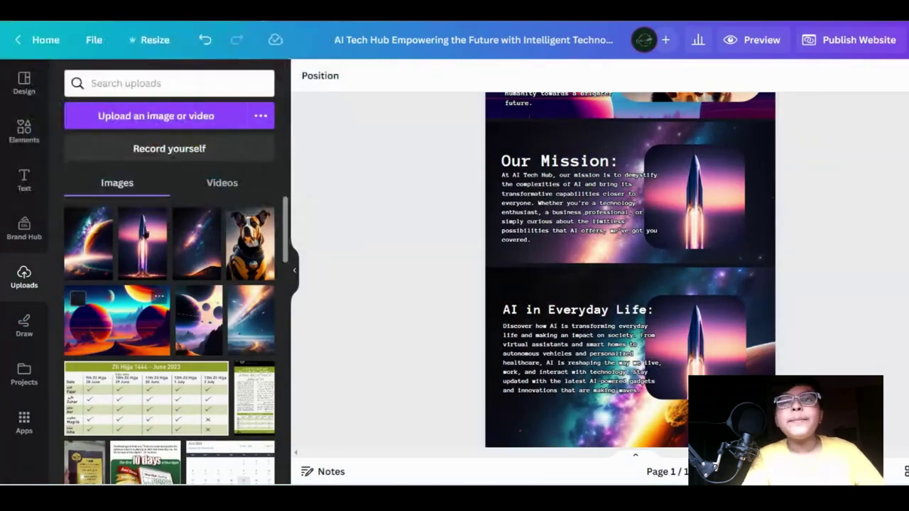
left_click_drag(88, 241, 682, 362)
double_click(683, 362)
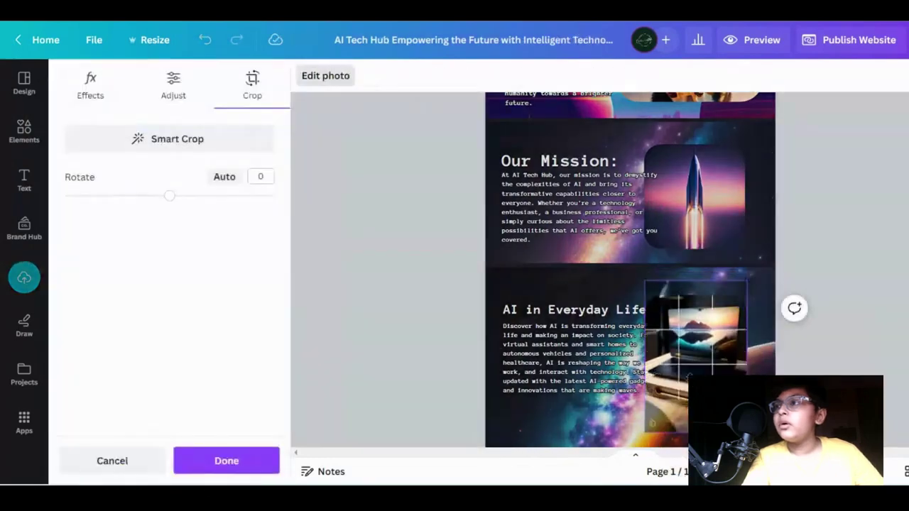
left_click(767, 349)
Crop the planet background image from its lower edge so it ends just beneath the "AI in Everyday Life" paragraph and laptop frame
scroll(872, 374, "down", 2)
left_click(643, 341)
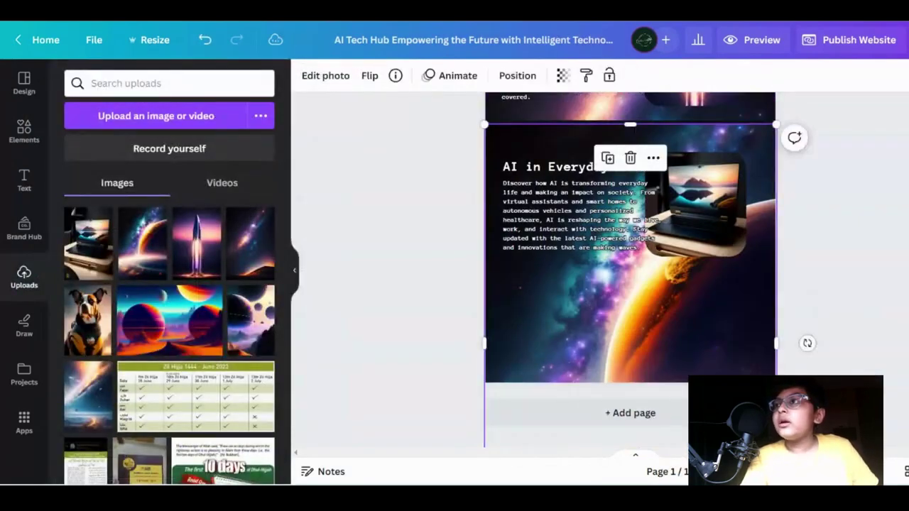
scroll(651, 416, "down", 2)
left_click_drag(631, 434, 641, 280)
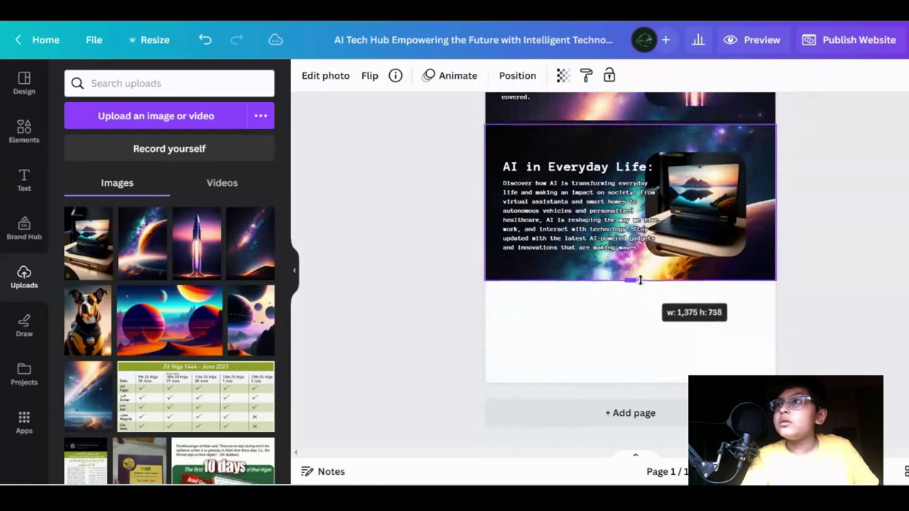
Duplicate the "AI in Everyday Life" section directly beneath the original and delete the surplus background image copied with it
left_click(806, 265)
left_click_drag(806, 265, 466, 125)
left_click_drag(557, 206, 558, 351)
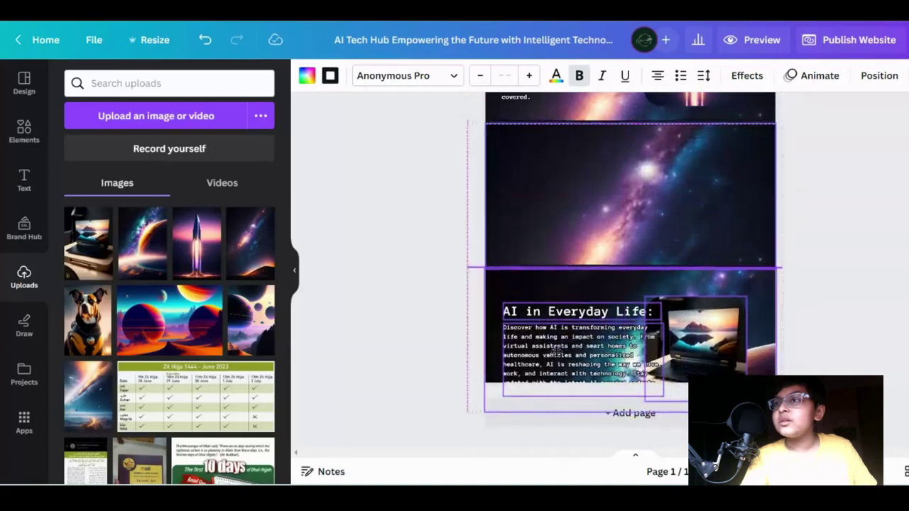
left_click(841, 306)
left_click_drag(719, 144, 905, 249)
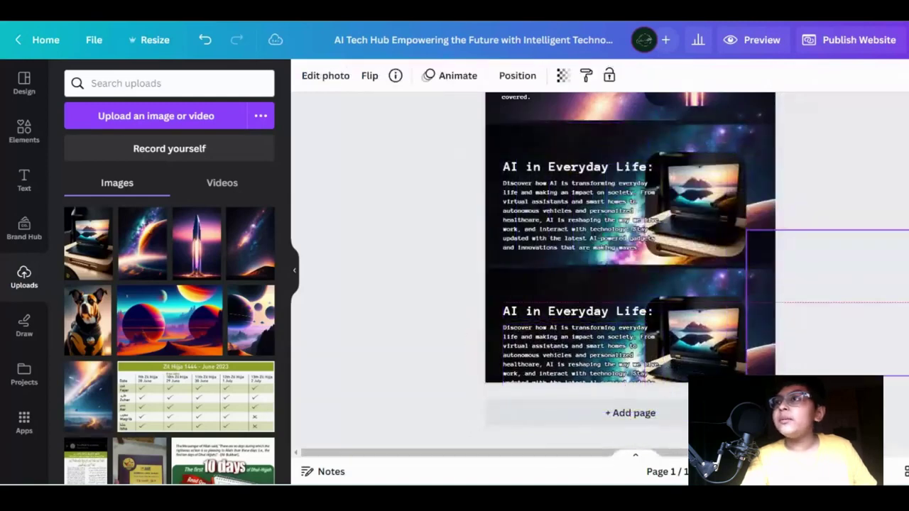
key("Delete")
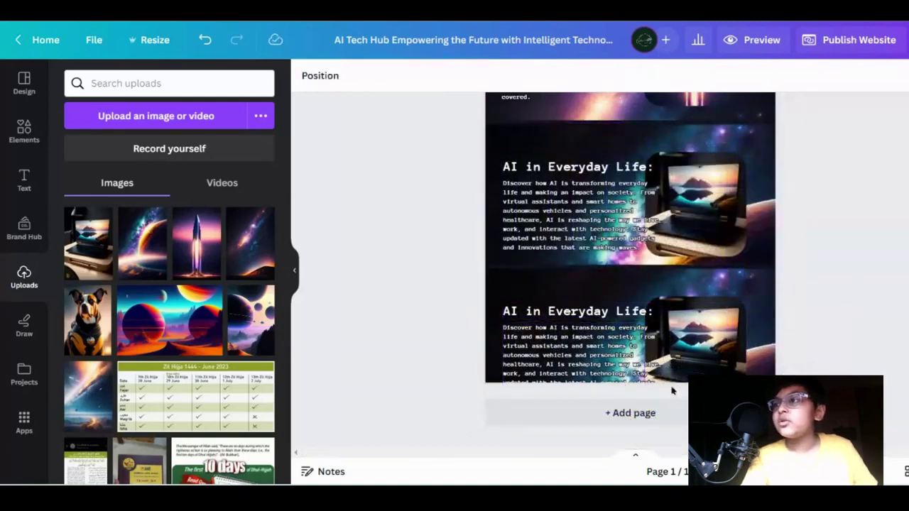
Shorten the duplicated section's background image to expose the page's lower edge, and extend the page downward
left_click(486, 375)
left_click_drag(638, 412, 639, 375)
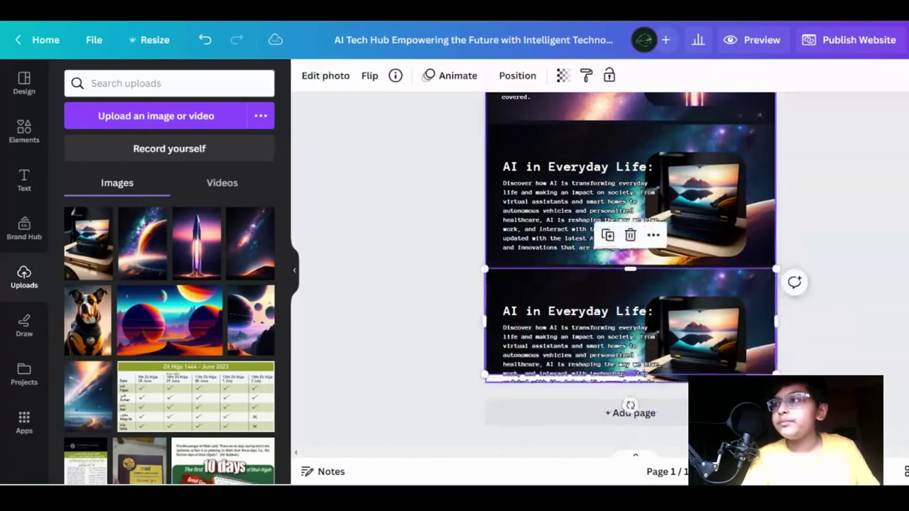
left_click(612, 380)
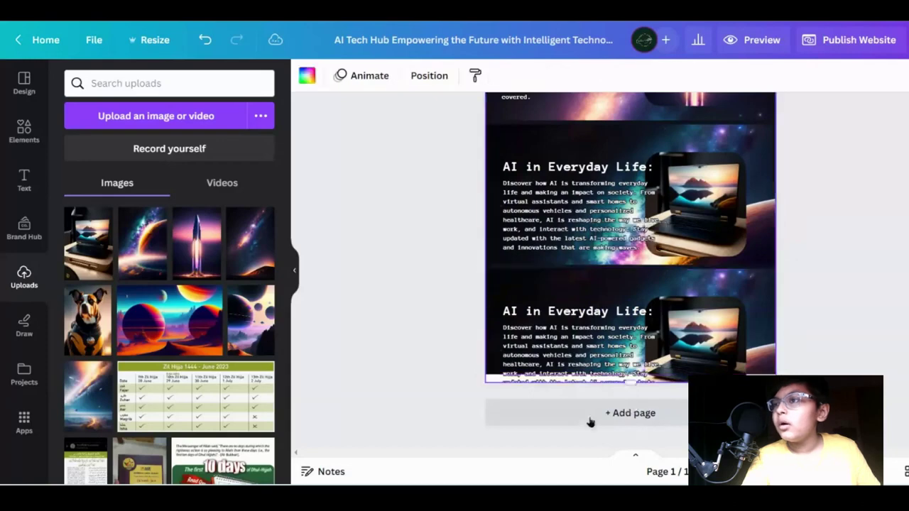
left_click_drag(625, 385, 625, 455)
scroll(625, 393, "down", 3)
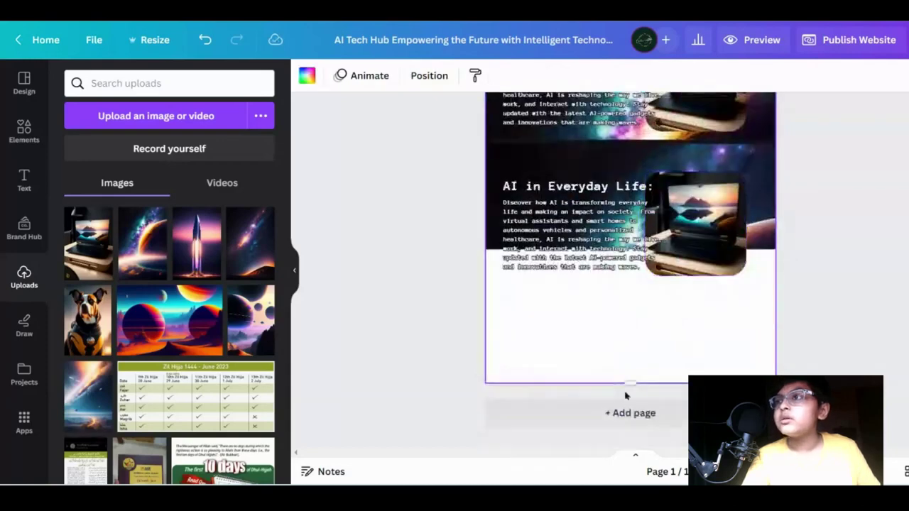
Replace the heading of the duplicated lowest section with "Join the Community:"
double_click(605, 178)
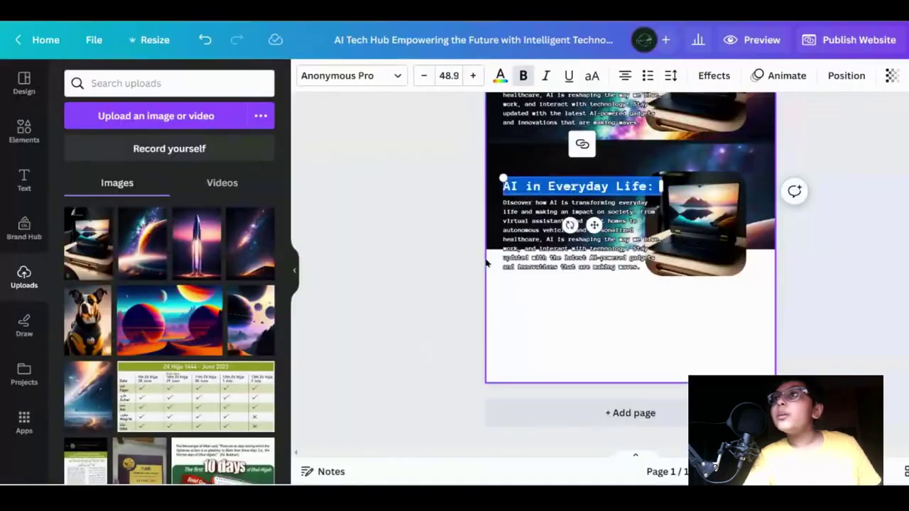
type("Join the Community:")
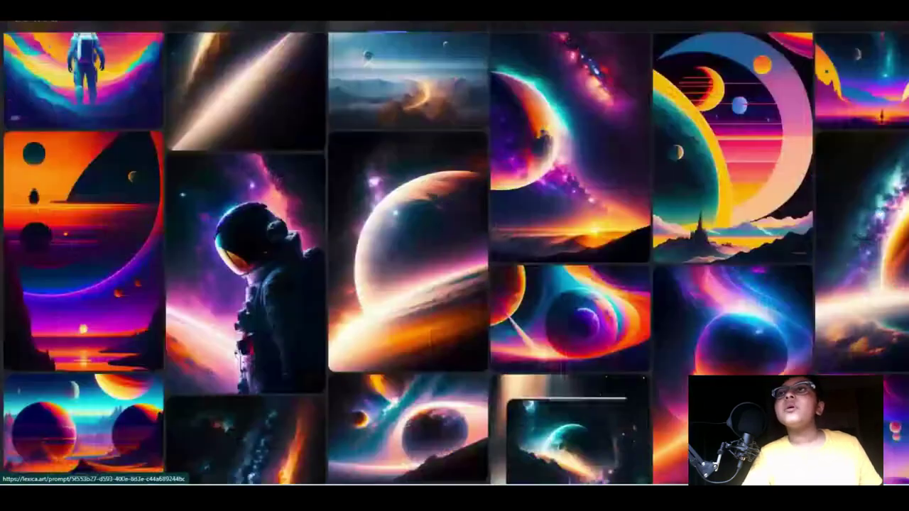
Switch to Lexica, search for "many people in a group", and download the illustration of a colourful crowd walking along a tree-lined road
scroll(455, 284, "up", 15)
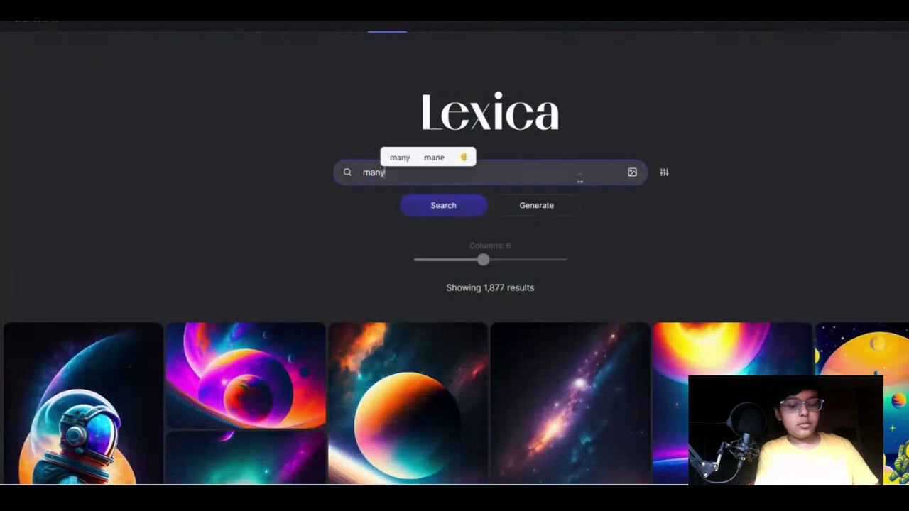
type("people in a group")
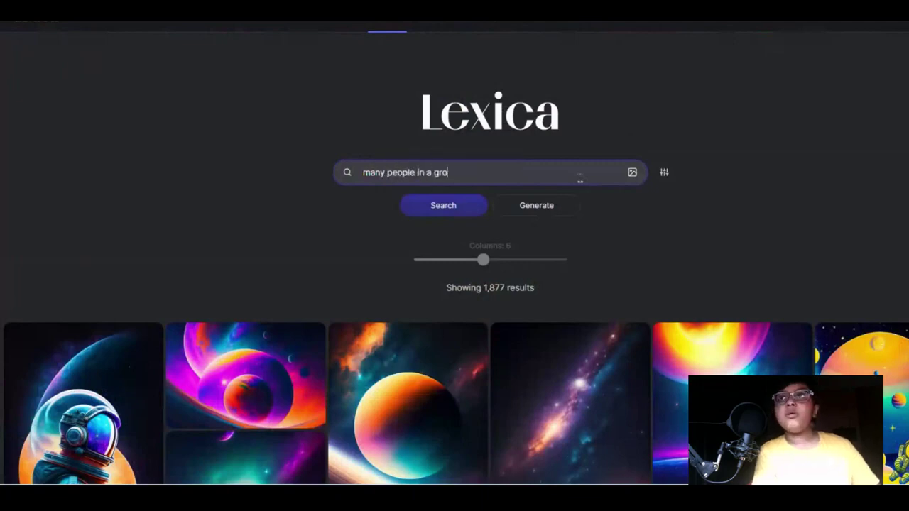
key("Return")
scroll(600, 170, "down", 3)
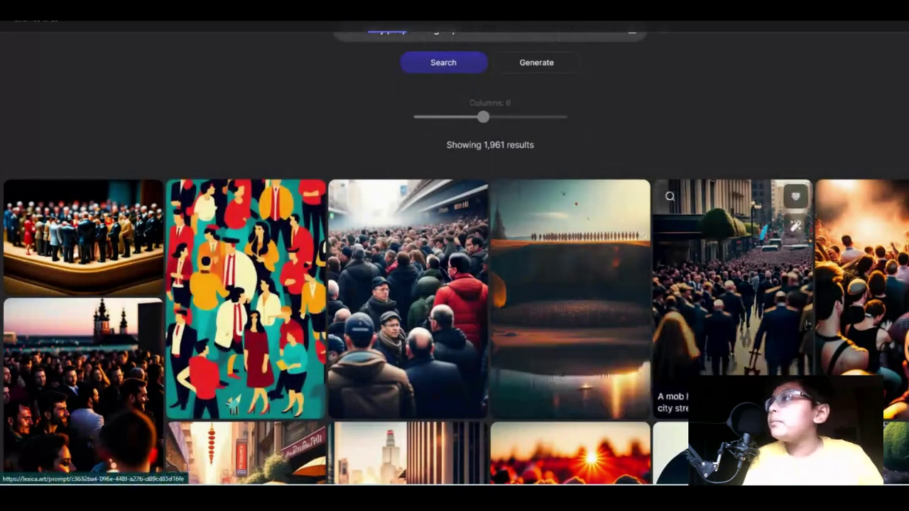
scroll(810, 325, "down", 4)
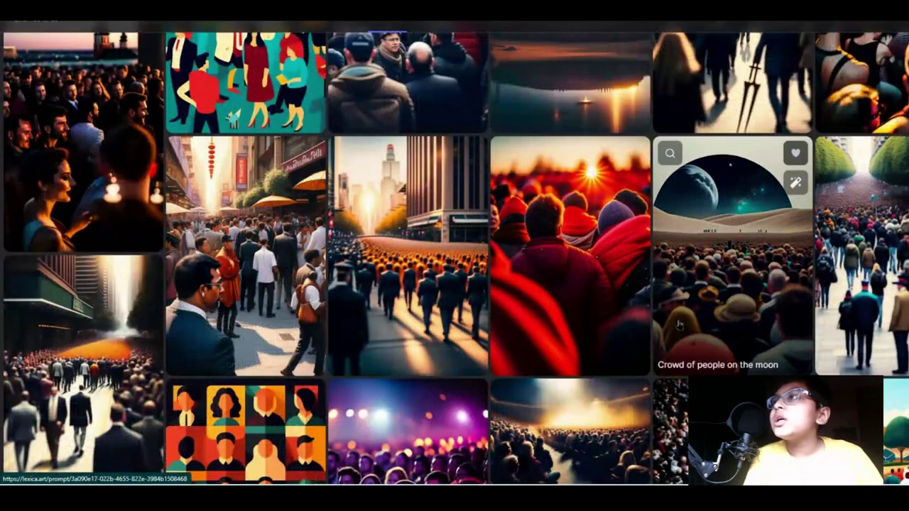
scroll(679, 326, "down", 2)
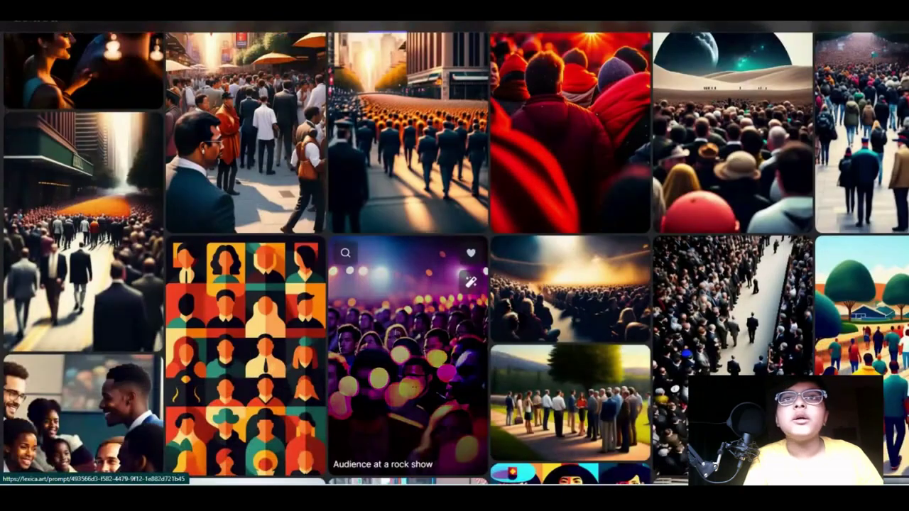
scroll(133, 340, "down", 1)
scroll(133, 339, "down", 4)
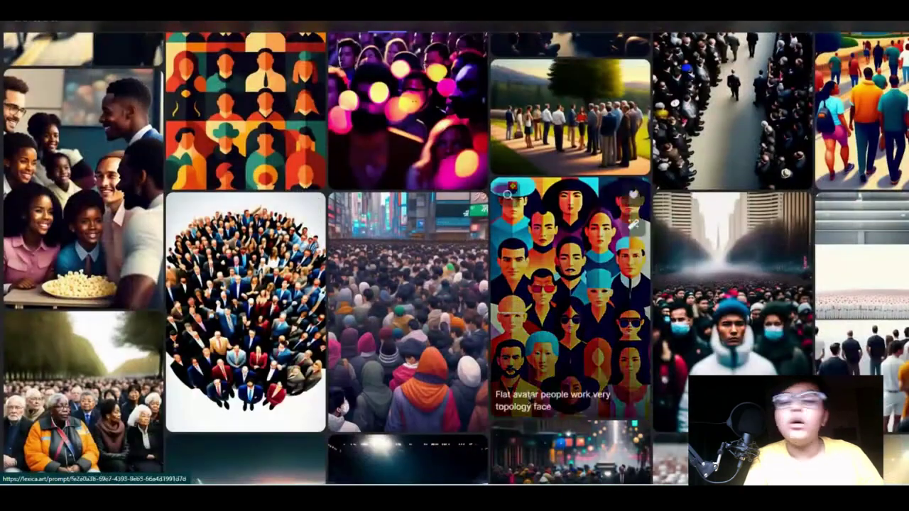
scroll(518, 395, "up", 3)
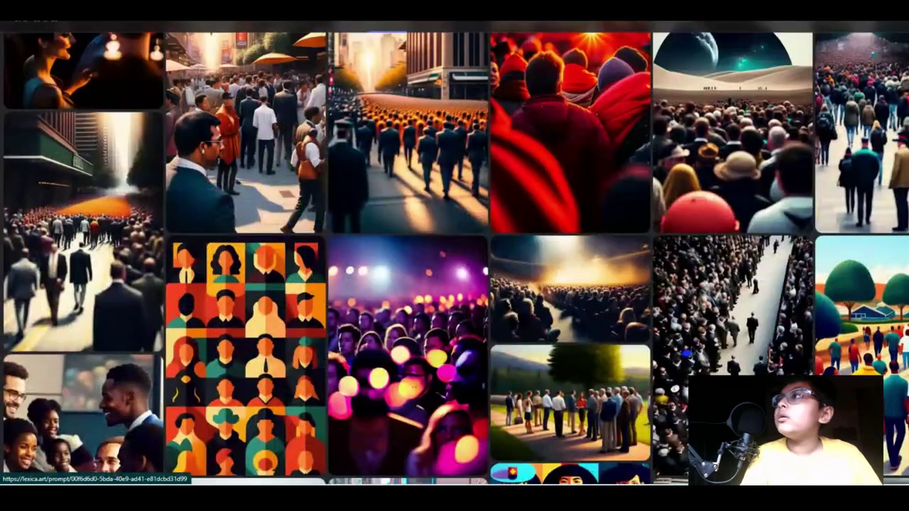
left_click(817, 269)
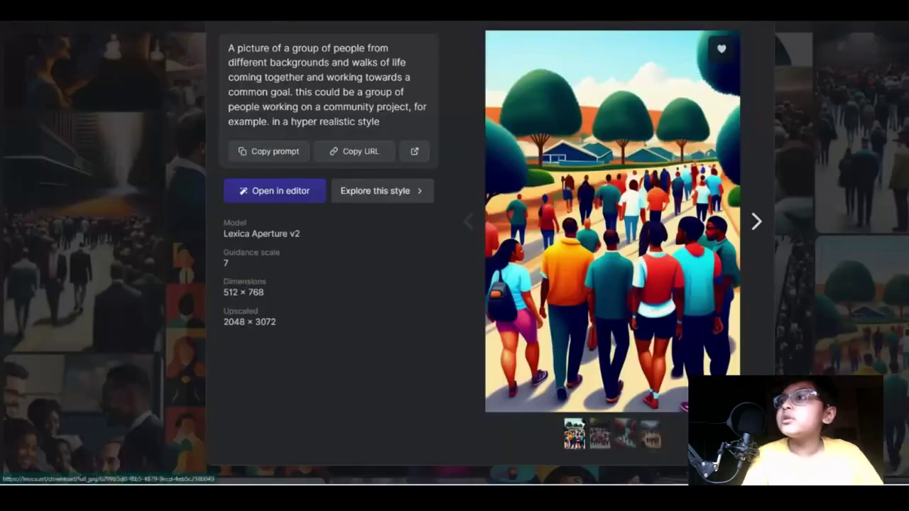
left_click(413, 216)
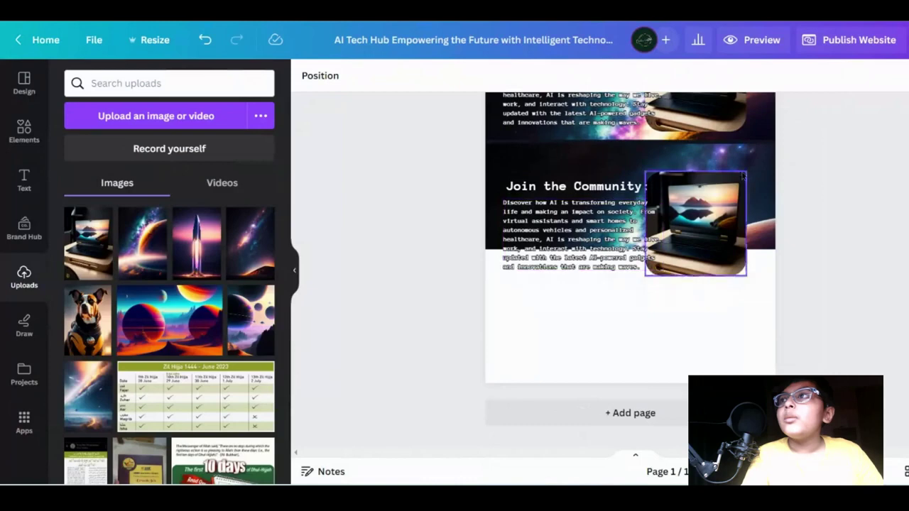
In Canva, extend the "Join the Community:" background image's crop down past the page's lower edge and open the section's paragraph for editing
left_click(756, 171)
double_click(756, 171)
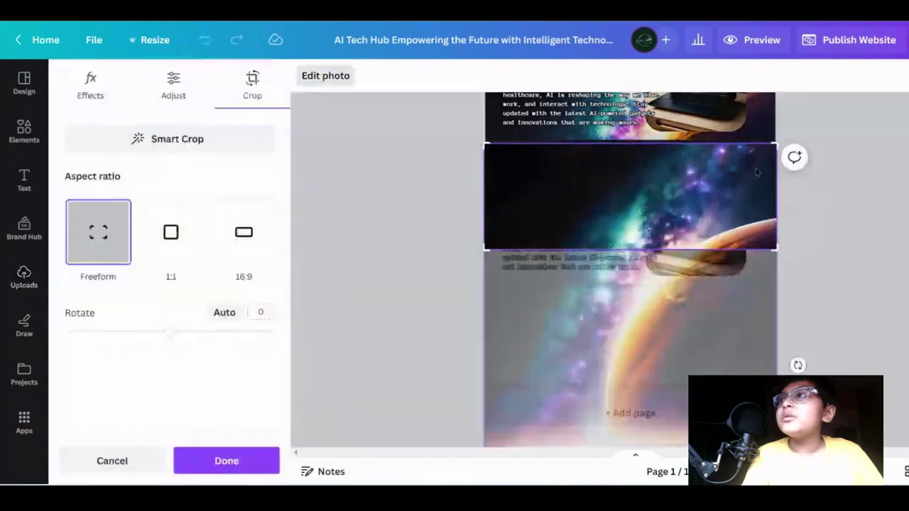
left_click_drag(745, 224, 760, 286)
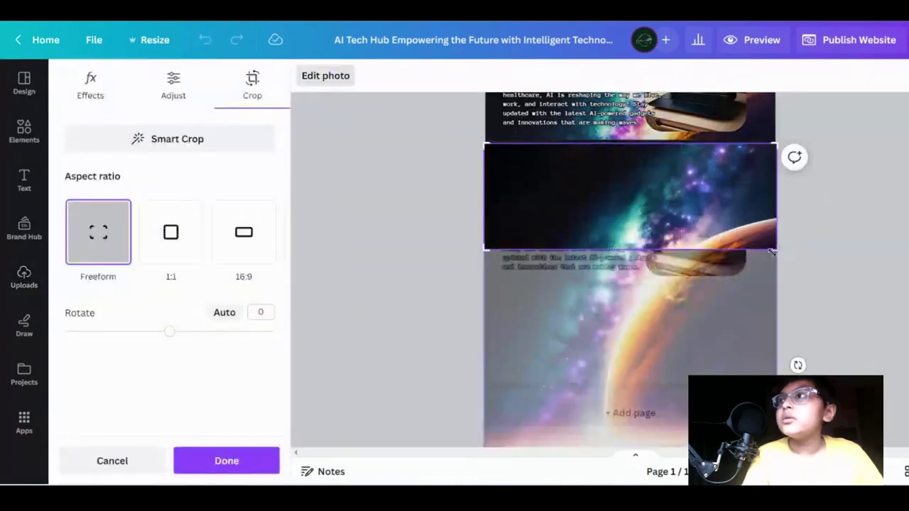
left_click_drag(775, 249, 778, 490)
left_click(893, 314)
double_click(561, 231)
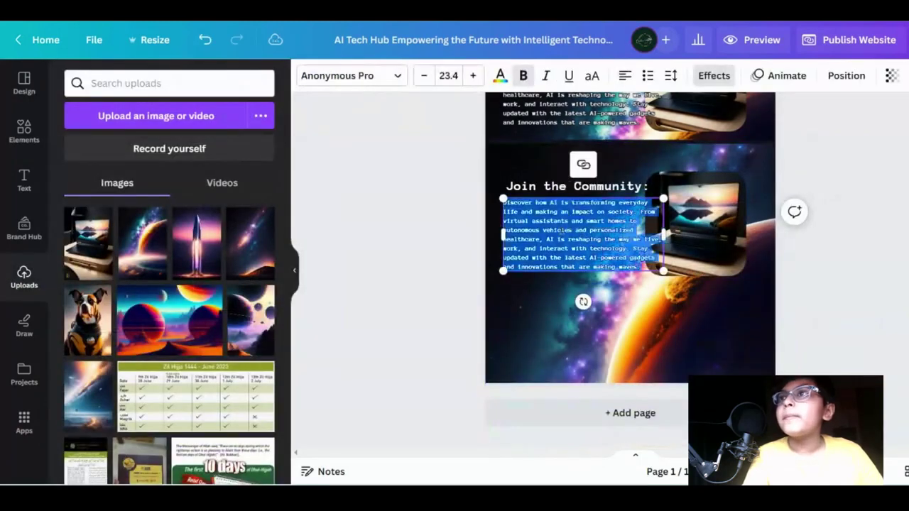
left_click(146, 114)
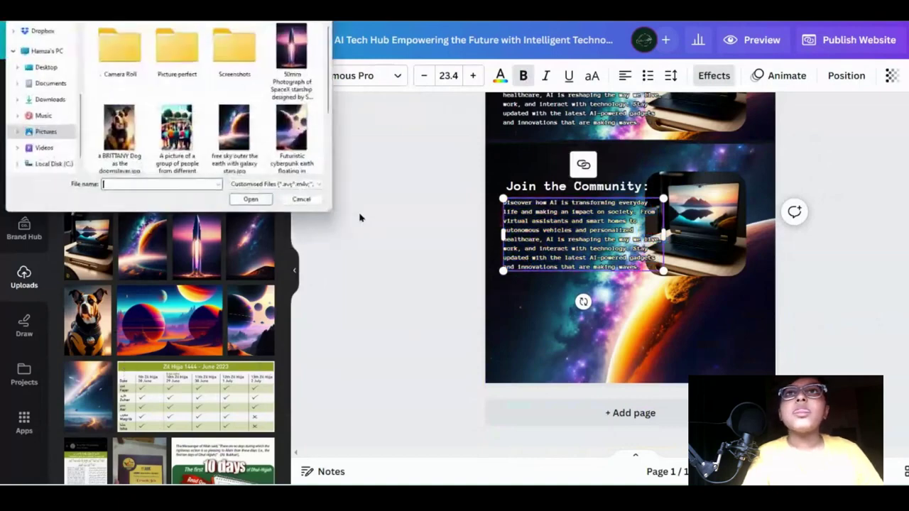
scroll(240, 122, "down", 2)
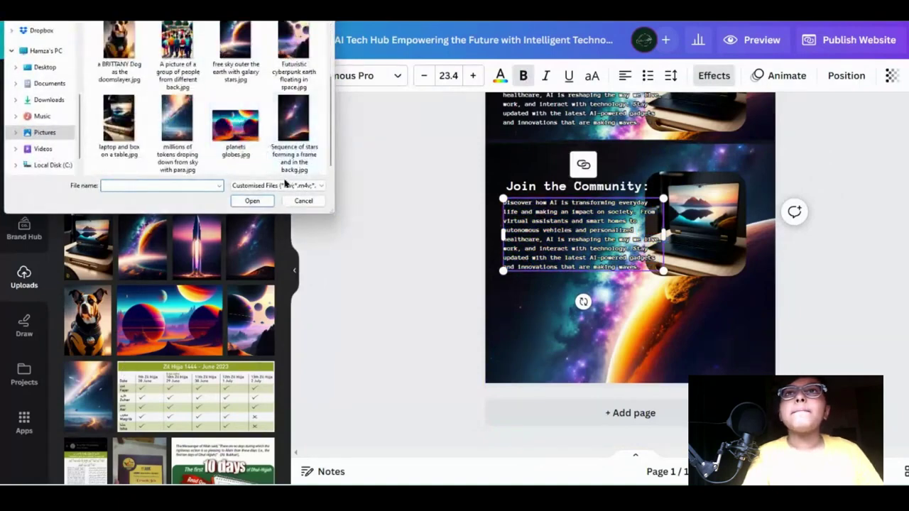
left_click(303, 201)
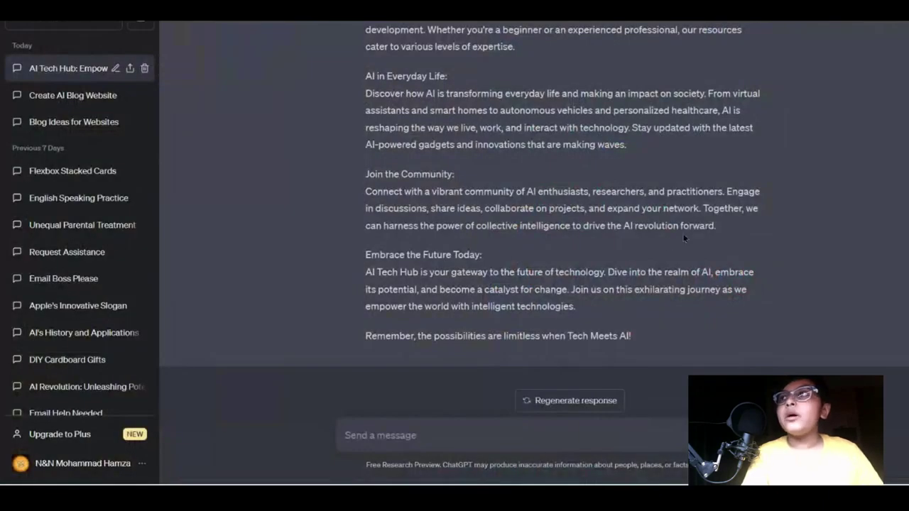
Copy the "Join the Community" paragraph from ChatGPT and paste it over the paragraph beneath the matching heading in Canva
left_click_drag(684, 238, 358, 204)
key("ctrl+c")
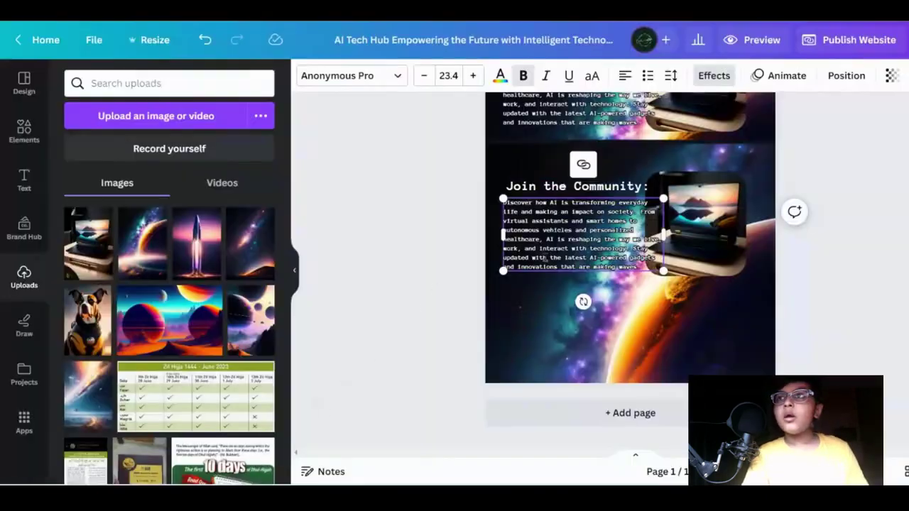
key("ctrl+a")
key("ctrl+v")
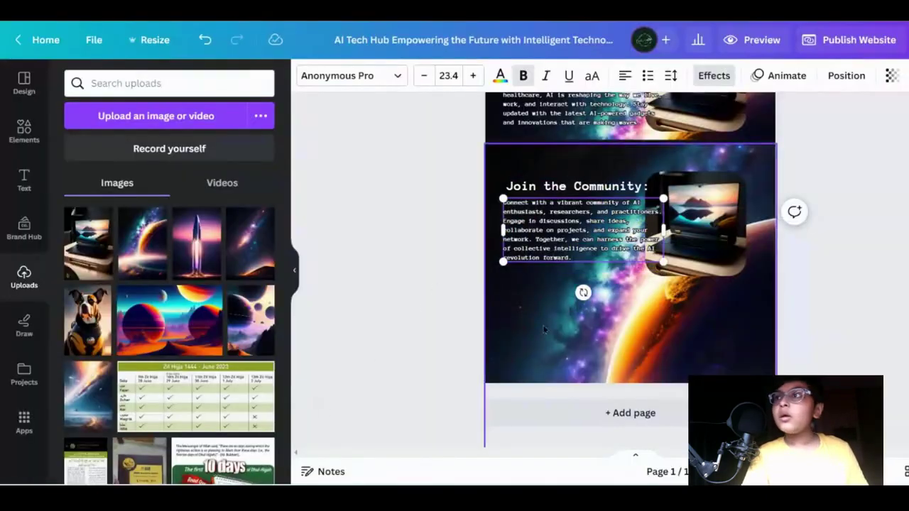
Upload "A picture of a group of people from different back.jpg" and use it to replace the laptop in the "Join the Community:" frame
left_click(703, 220)
left_click(192, 120)
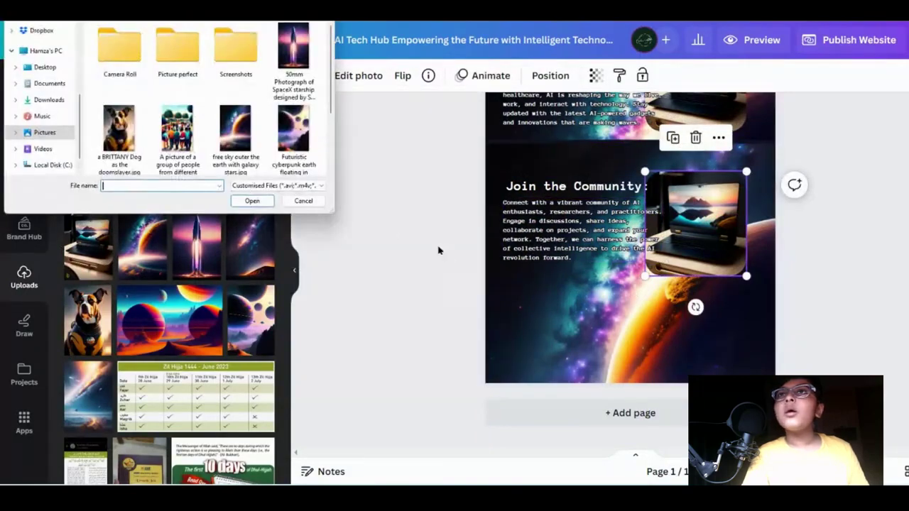
double_click(178, 128)
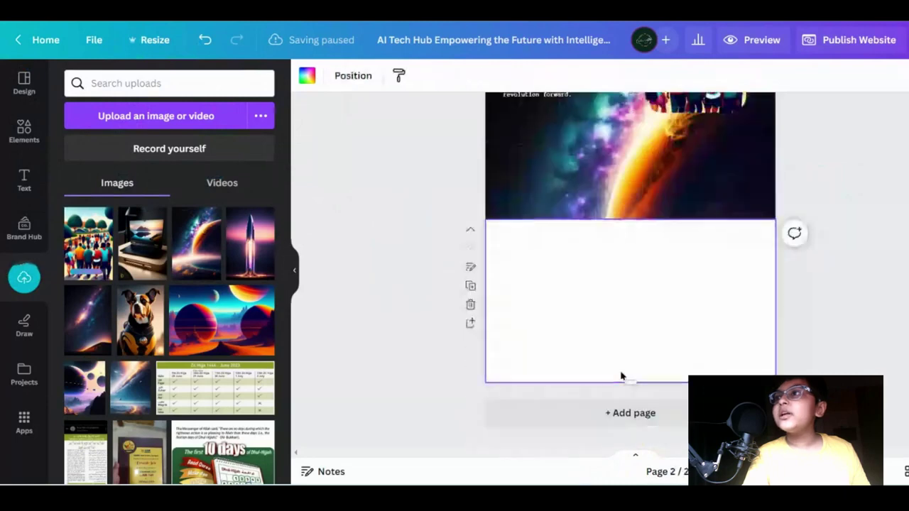
left_click(584, 415)
left_click(470, 304)
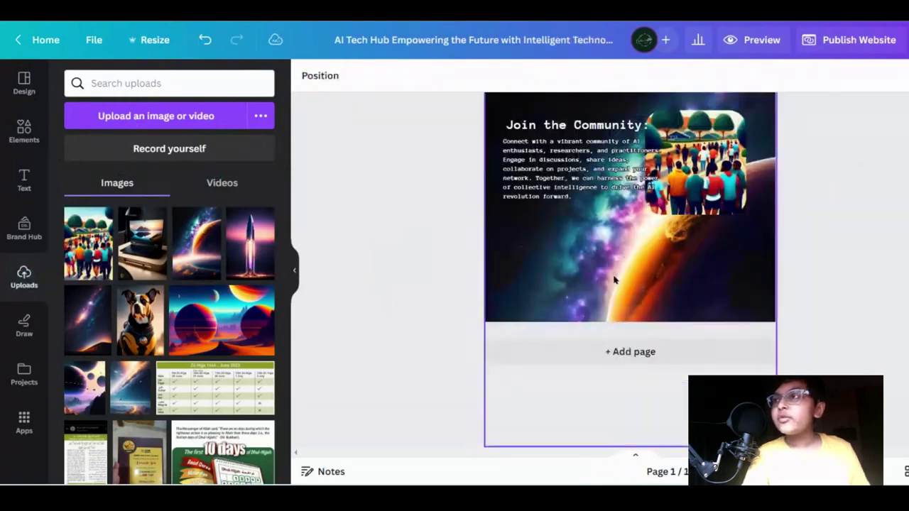
Shorten the "Join the Community:" background image from its lower edge and reduce the page height
left_click(620, 287)
left_click_drag(643, 444, 661, 293)
left_click(683, 367)
scroll(668, 370, "up", 10)
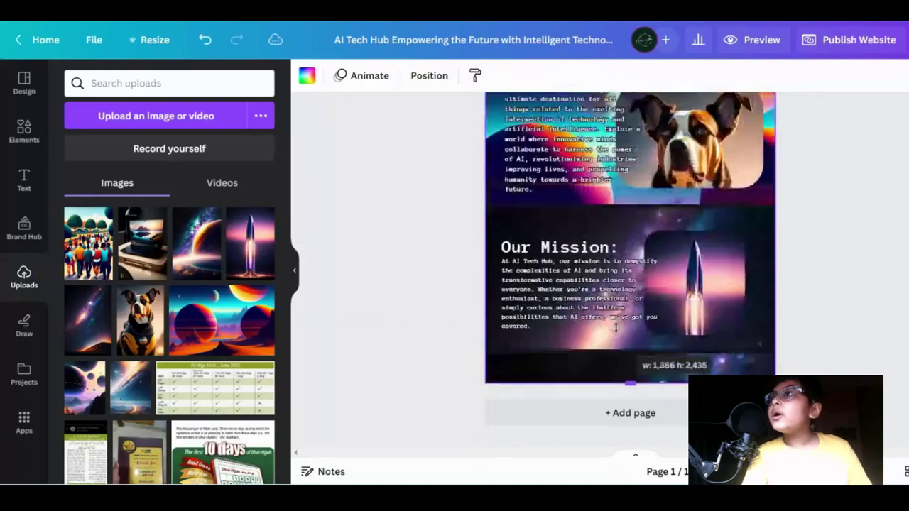
scroll(664, 380, "down", 10)
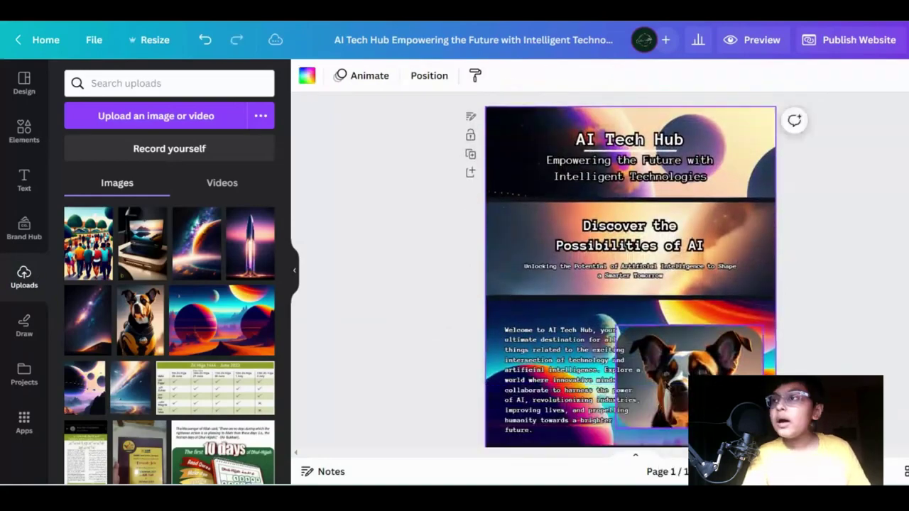